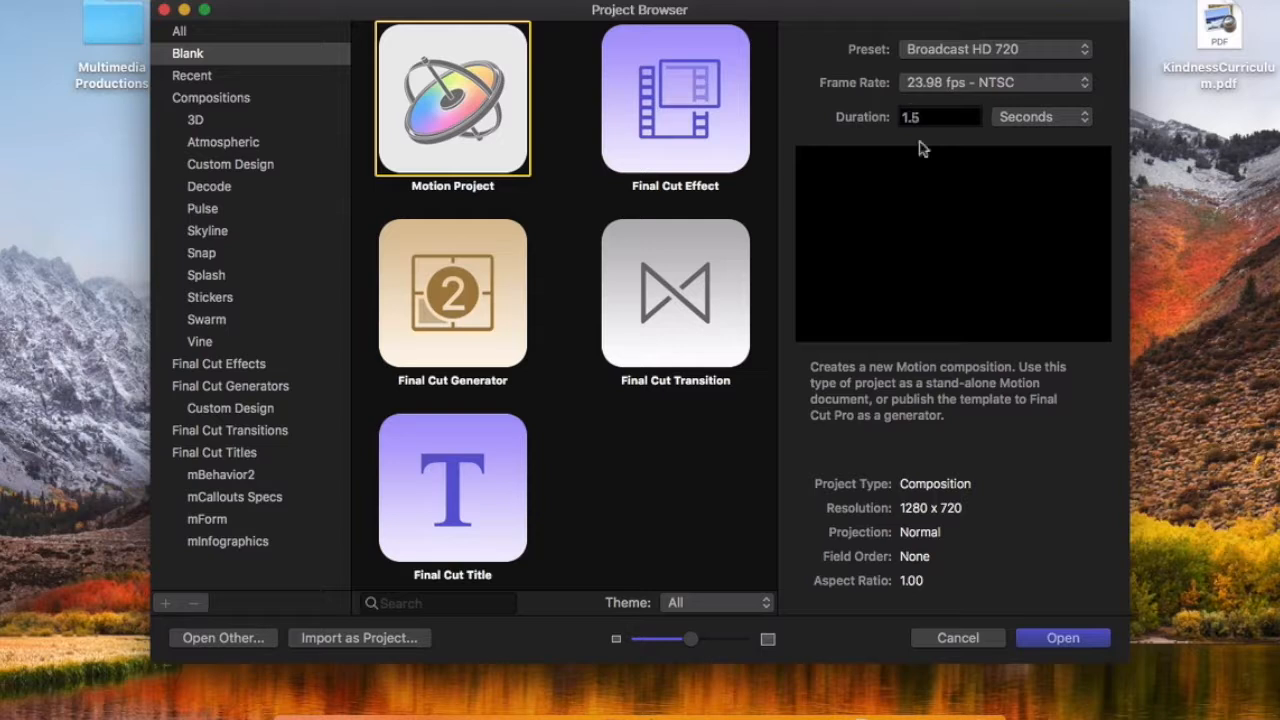
Step: Create a blank Motion Project using the Broadcast HD 720 preset at 23.98 fps with a duration of 1.5 seconds
{"action": "left_click", "coordinate": [1052, 643]}
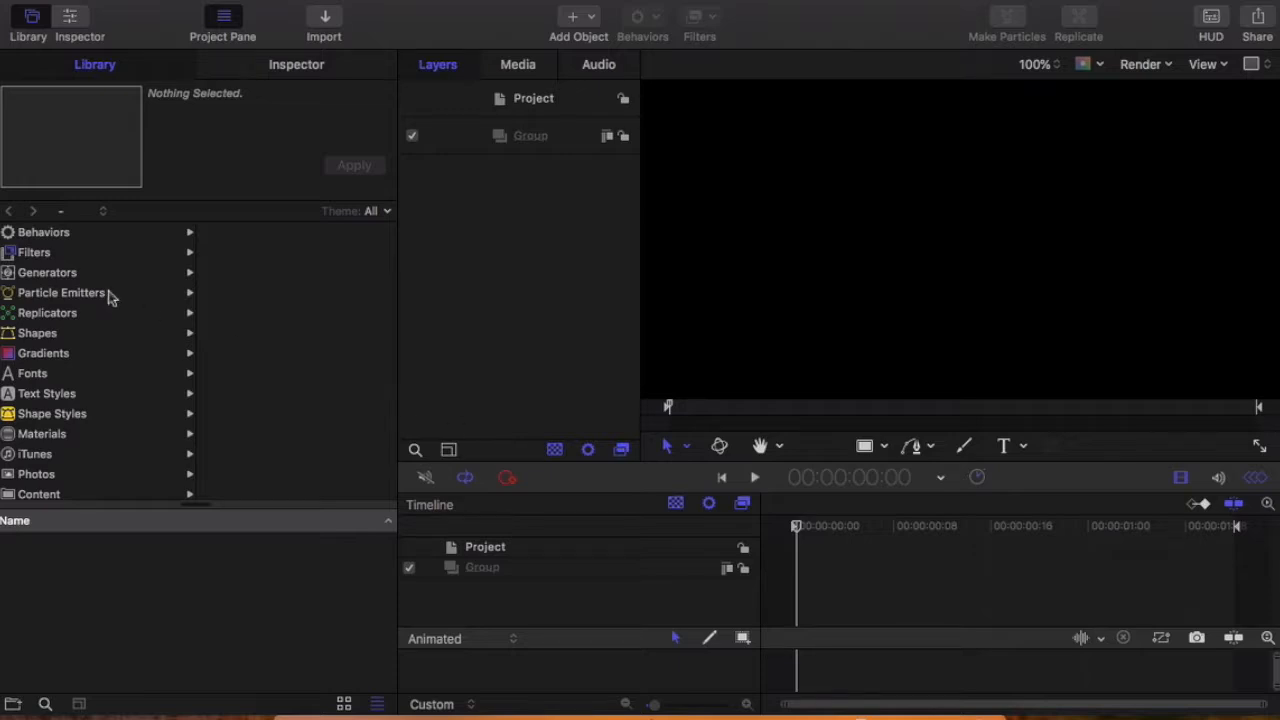
{"action": "scroll", "coordinate": [110, 297], "scroll_direction": "down", "scroll_amount": 3}
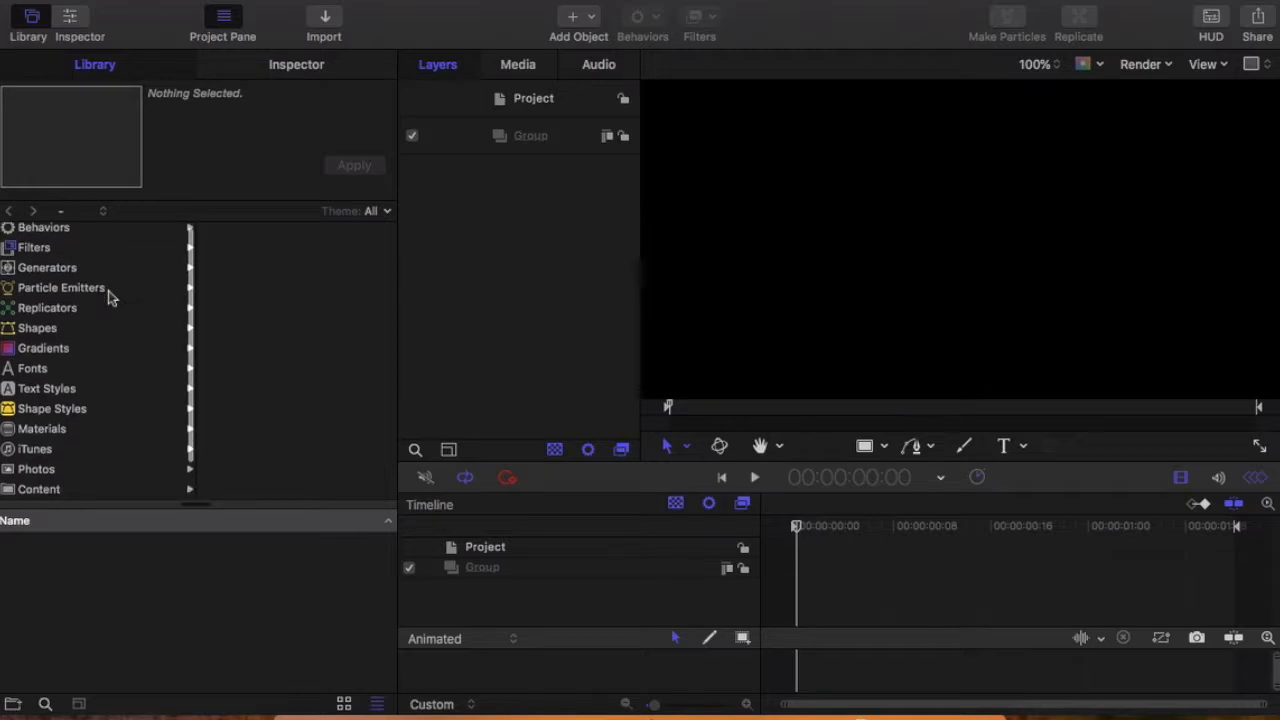
{"action": "scroll", "coordinate": [110, 297], "scroll_direction": "up", "scroll_amount": 3}
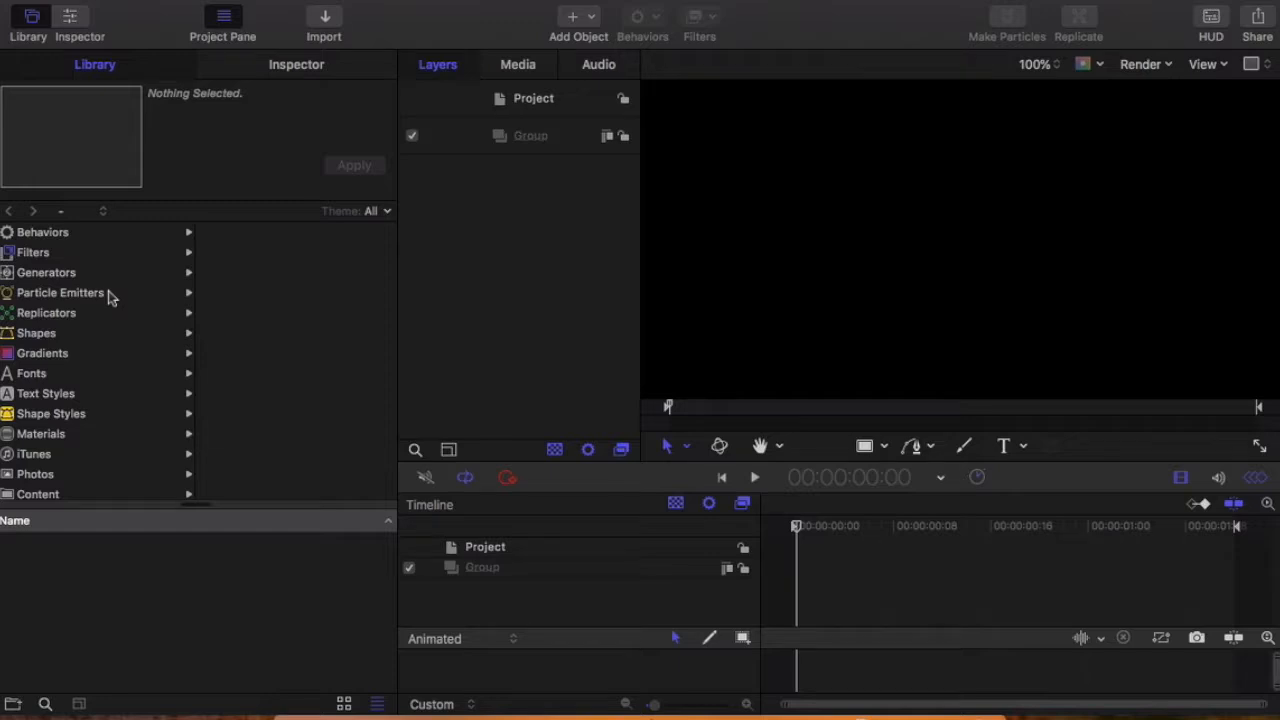
Step: Find the Star generator in the library and add it to the project's layers
{"action": "left_click", "coordinate": [110, 297]}
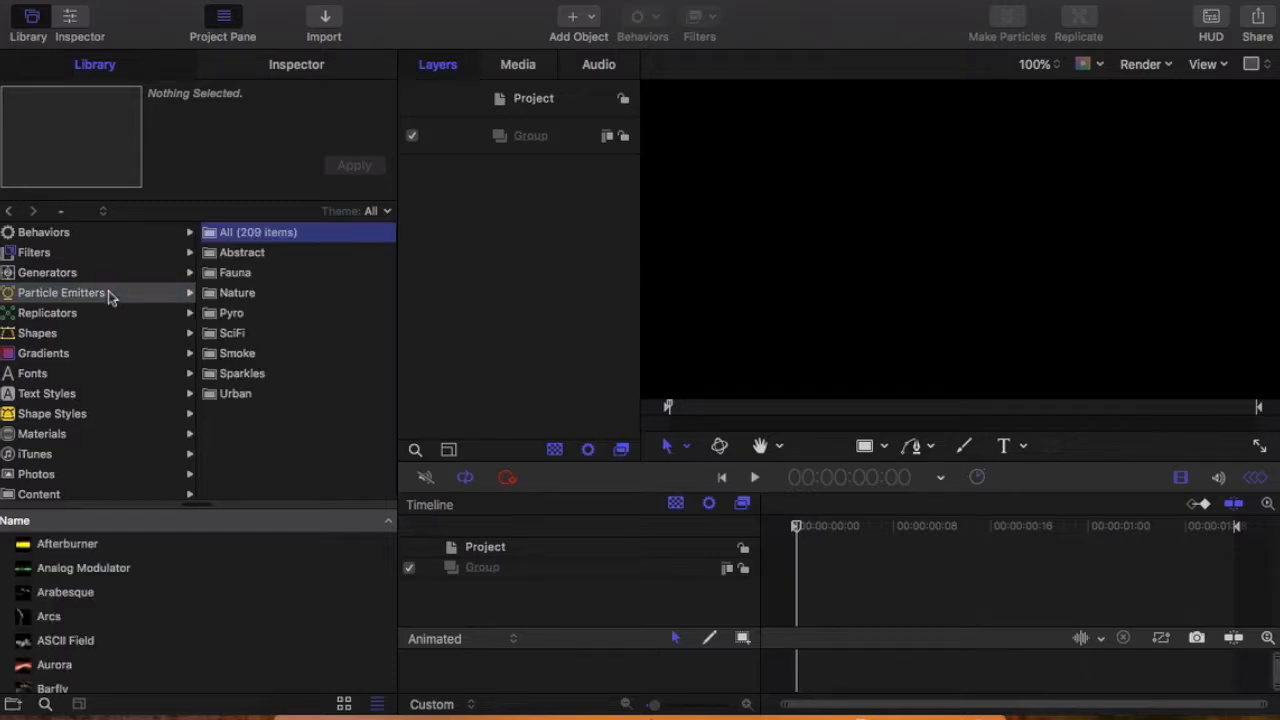
{"action": "left_click", "coordinate": [104, 316]}
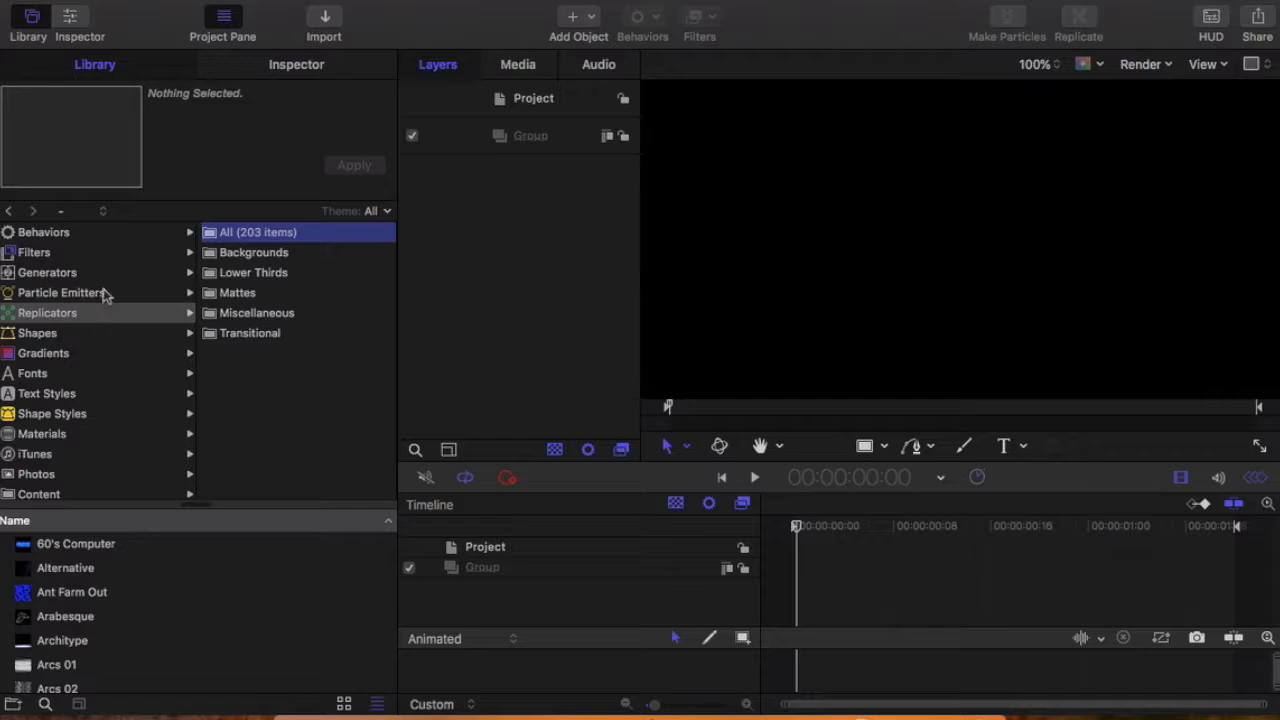
{"action": "left_click", "coordinate": [105, 296]}
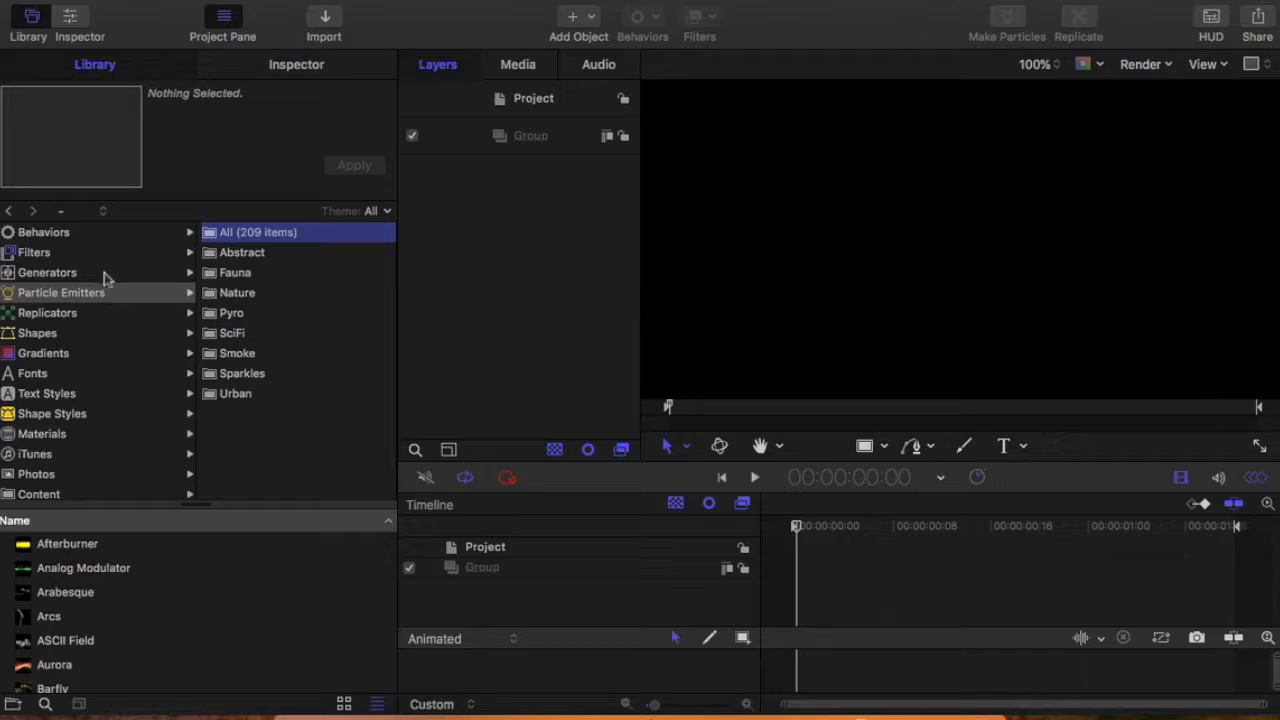
{"action": "left_click", "coordinate": [104, 275]}
{"action": "scroll", "coordinate": [89, 663], "scroll_direction": "down", "scroll_amount": 10}
{"action": "scroll", "coordinate": [87, 663], "scroll_direction": "down", "scroll_amount": 4}
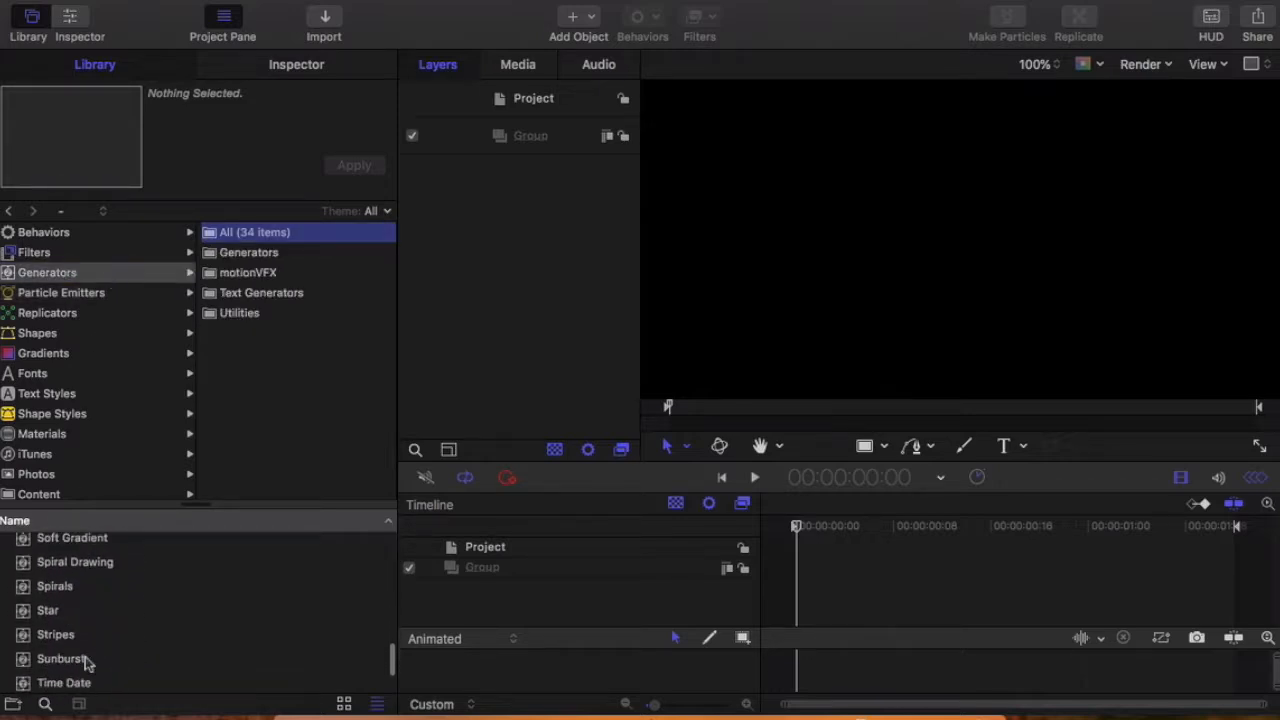
{"action": "left_click", "coordinate": [49, 612]}
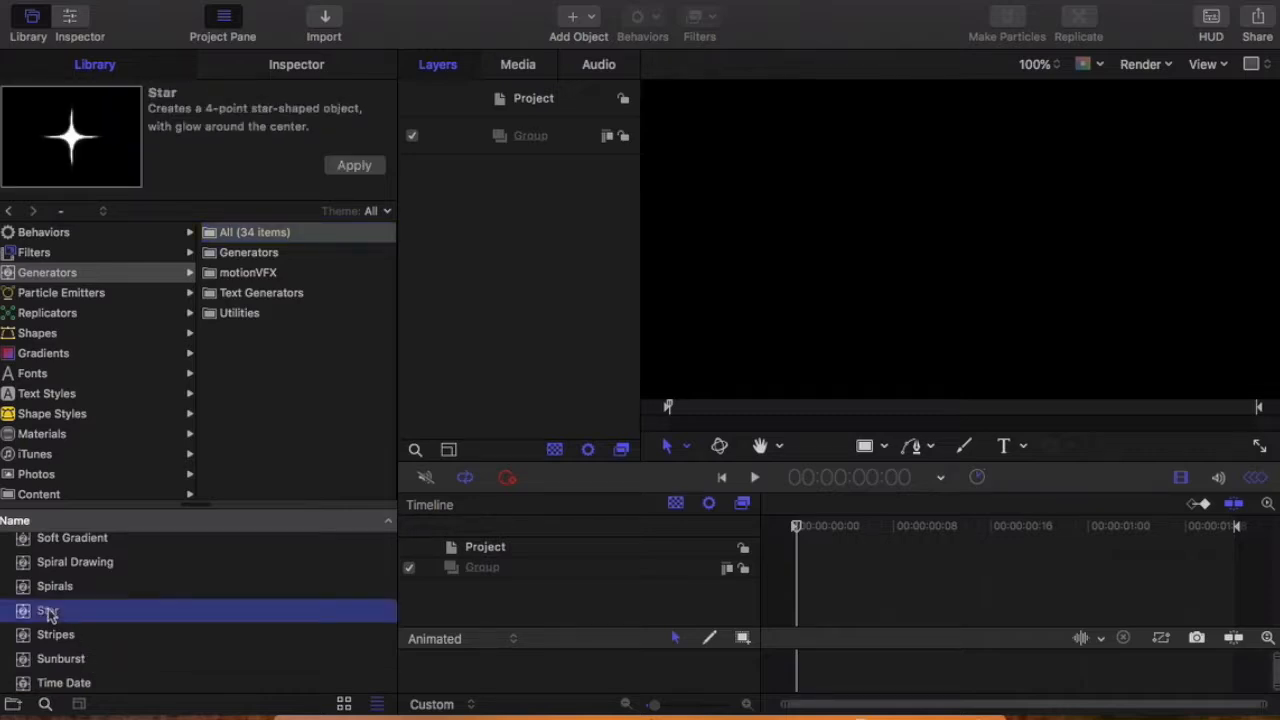
{"action": "left_click", "coordinate": [66, 280]}
{"action": "left_click", "coordinate": [42, 614]}
{"action": "left_click_drag", "start_coordinate": [50, 617], "coordinate": [534, 192]}
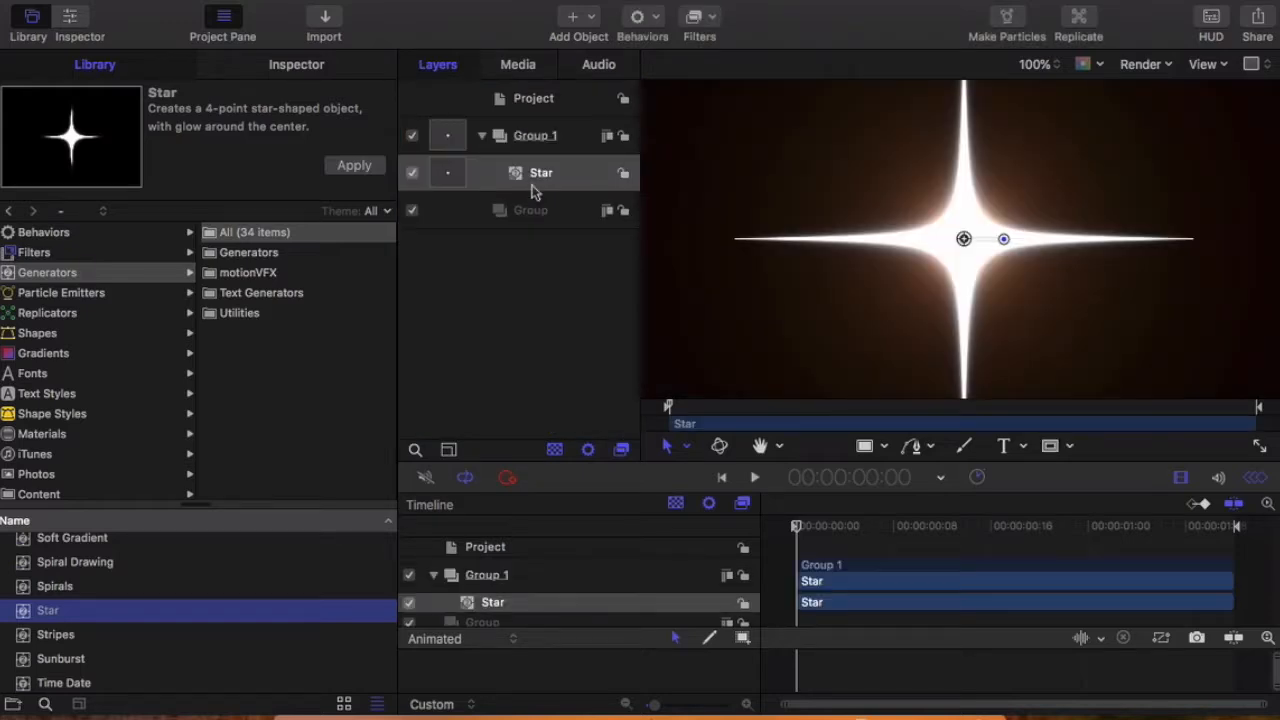
{"action": "left_click", "coordinate": [452, 313]}
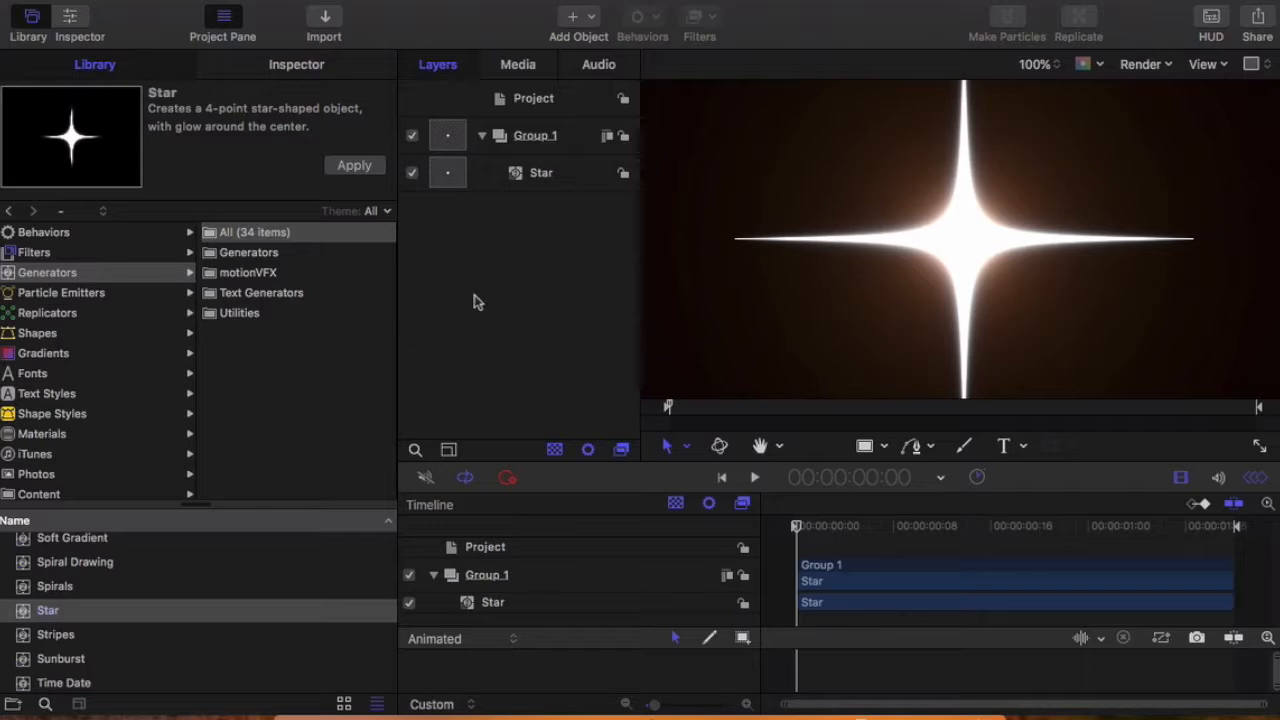
Step: Add a second Star generator to the layers and delete the empty Group 1
{"action": "left_click_drag", "start_coordinate": [47, 610], "coordinate": [536, 188]}
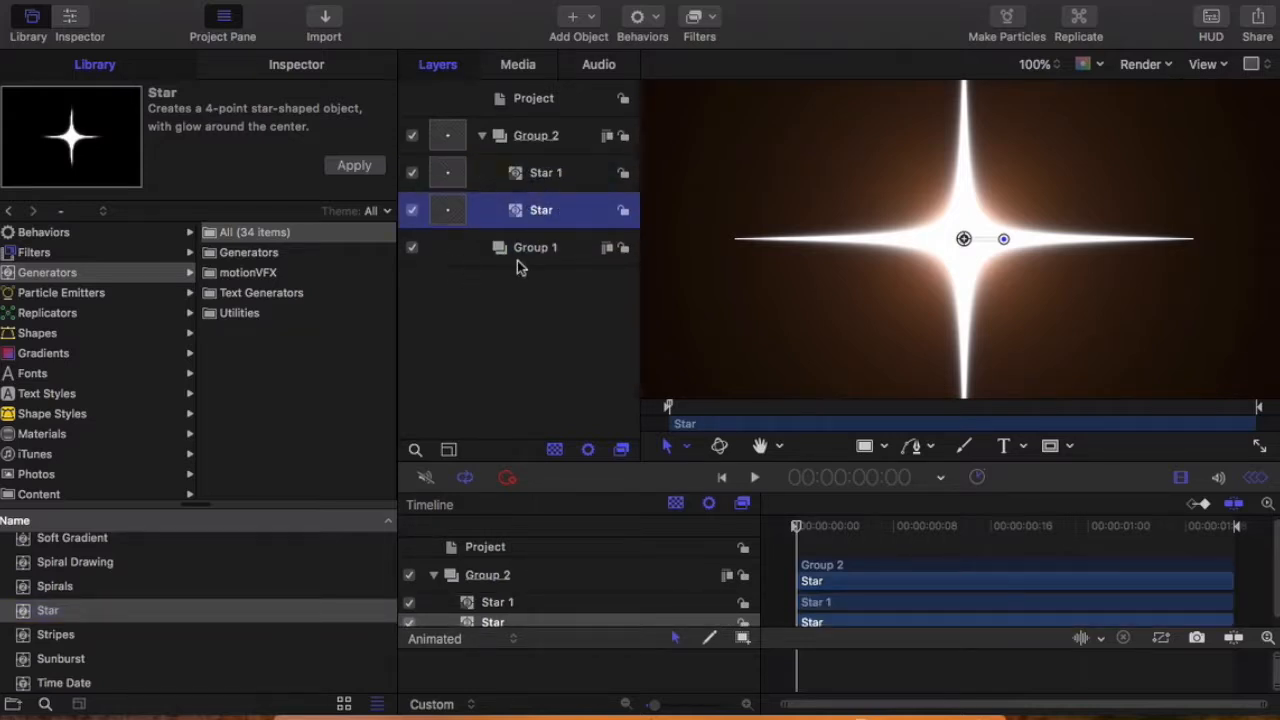
{"action": "right_click", "coordinate": [517, 255]}
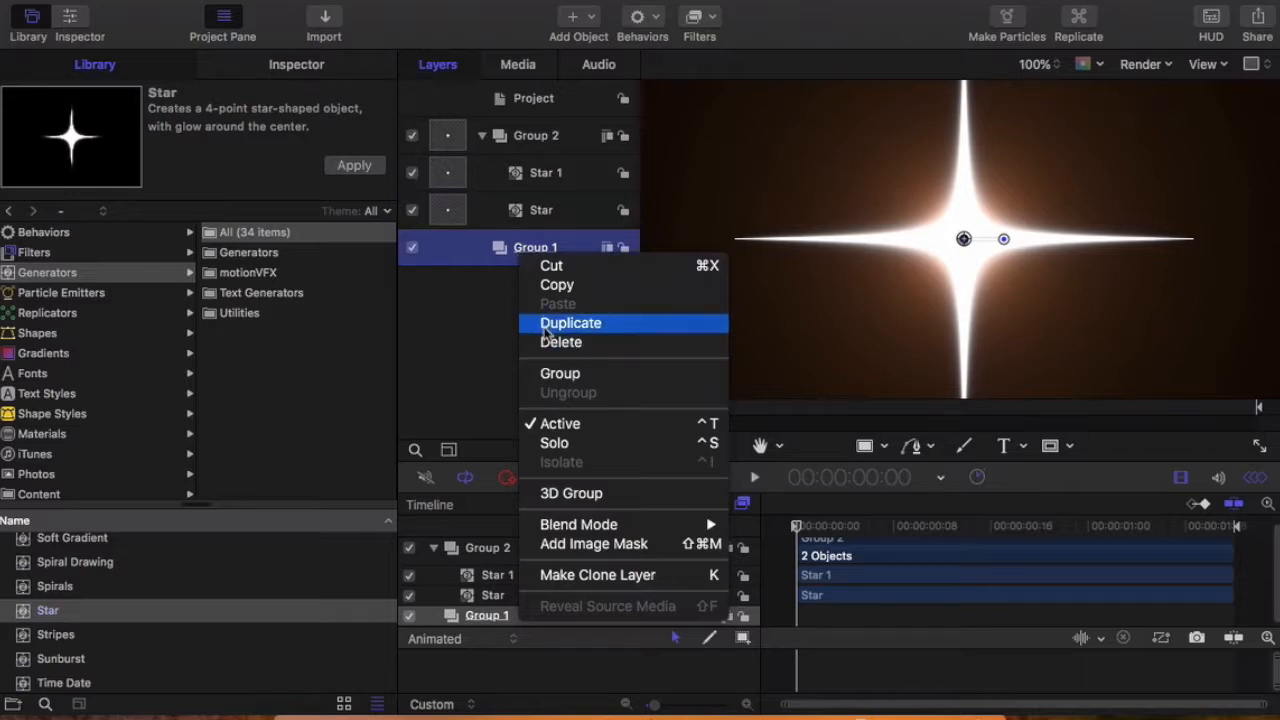
{"action": "left_click", "coordinate": [545, 343]}
Step: Rename the lower Star layer as Star 2
{"action": "left_click", "coordinate": [549, 214]}
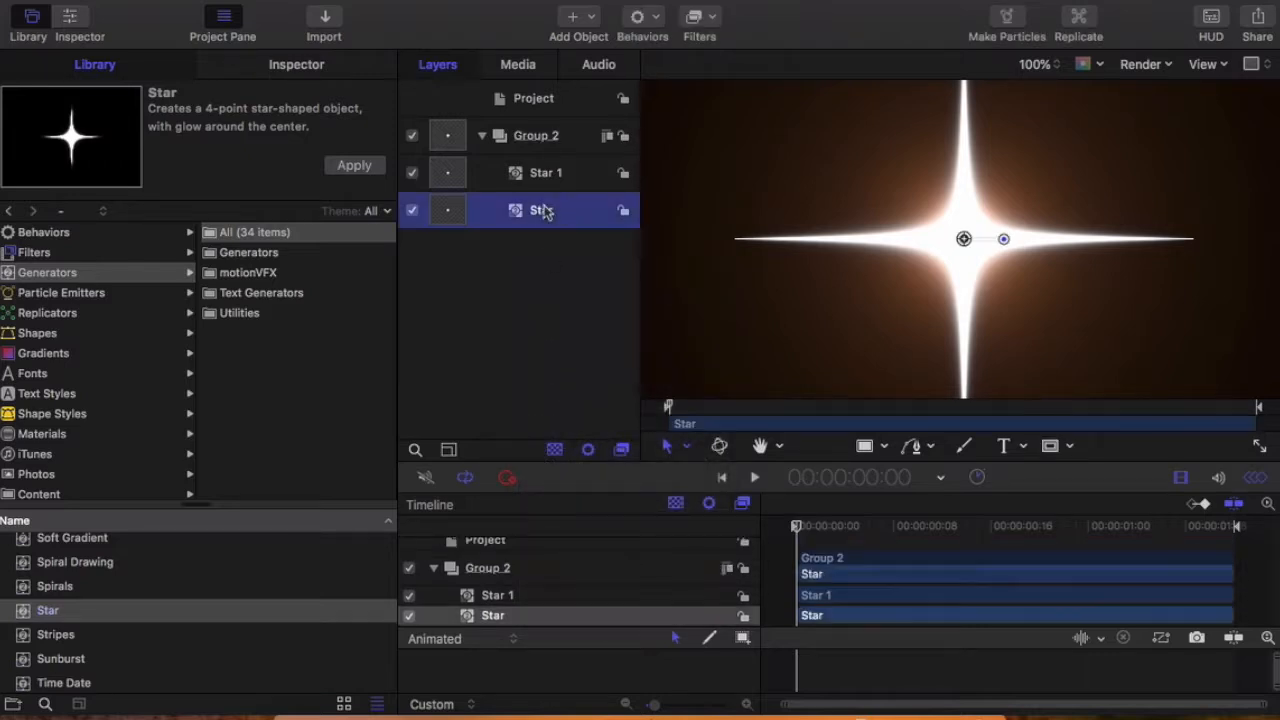
{"action": "double_click", "coordinate": [560, 212]}
{"action": "type", "text": "2"}
{"action": "left_click", "coordinate": [547, 318]}
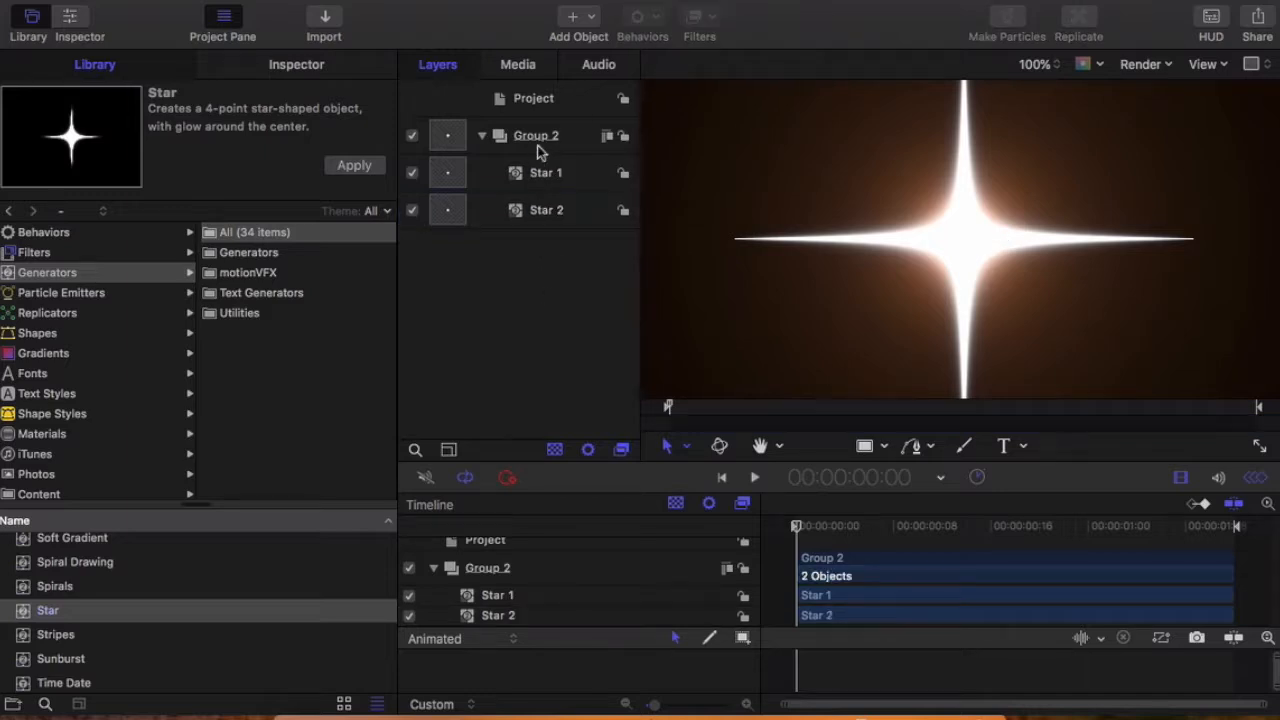
Step: Rename the project as Twinkle
{"action": "left_click", "coordinate": [547, 110]}
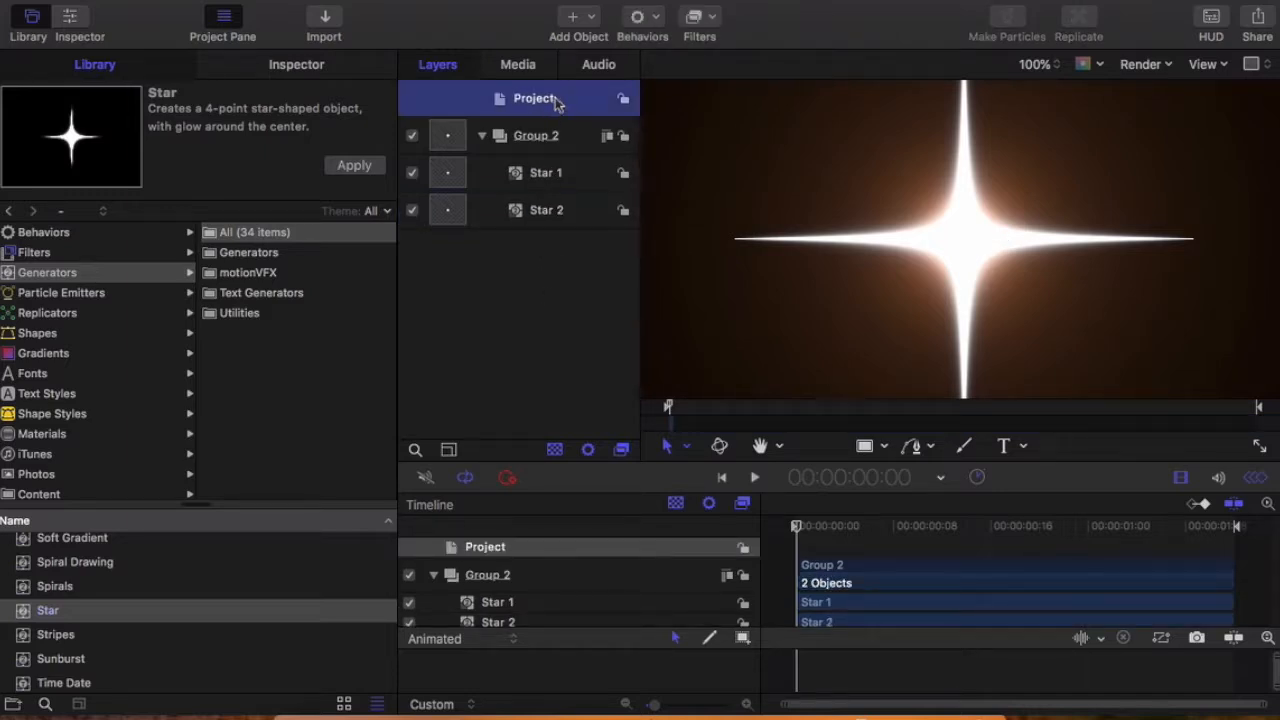
{"action": "double_click", "coordinate": [557, 101]}
{"action": "type", "text": "Twinkle"}
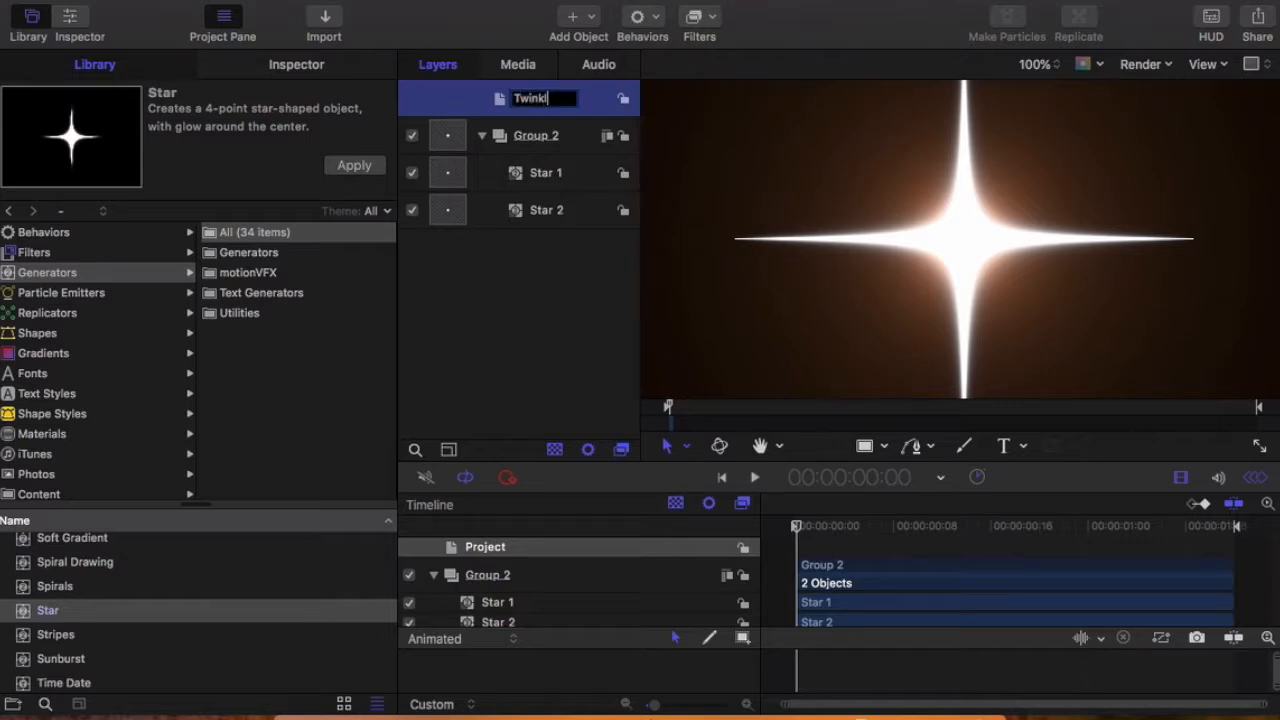
{"action": "key", "text": "Return"}
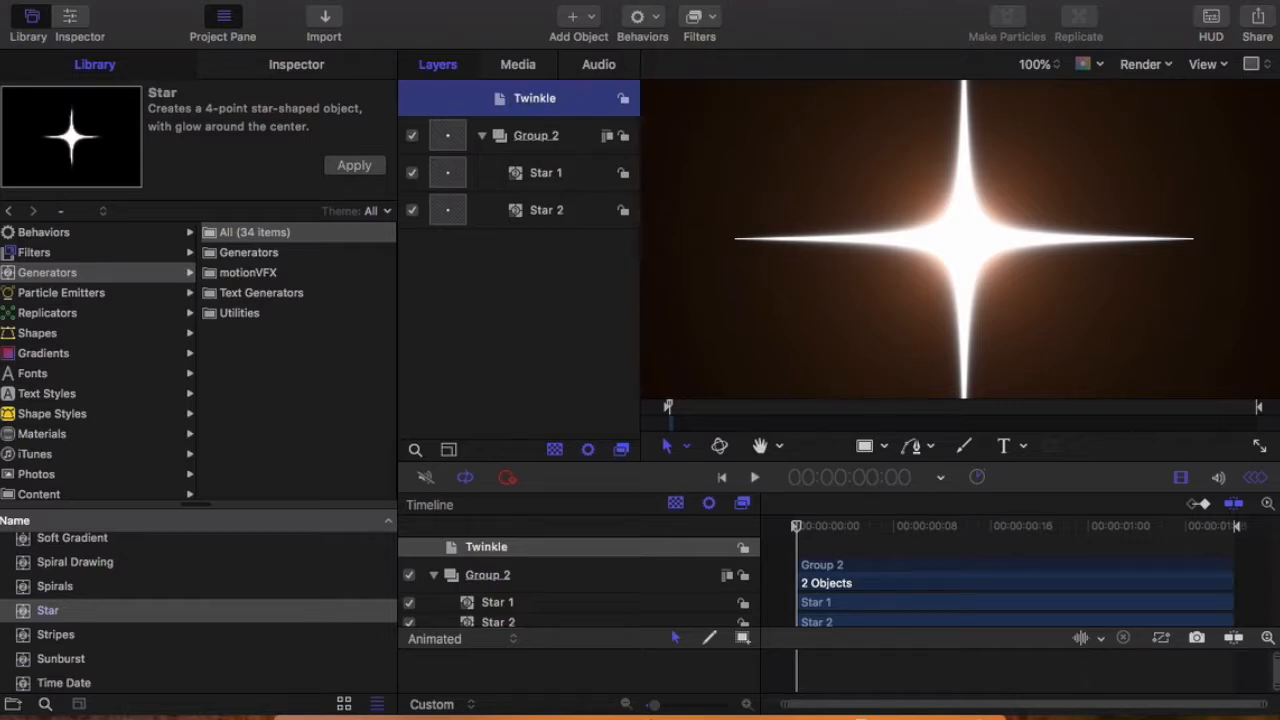
Step: Rotate Star 2 by about 45 degrees in the canvas so its spikes fall between those of Star 1
{"action": "left_click", "coordinate": [541, 172]}
{"action": "left_click", "coordinate": [540, 210]}
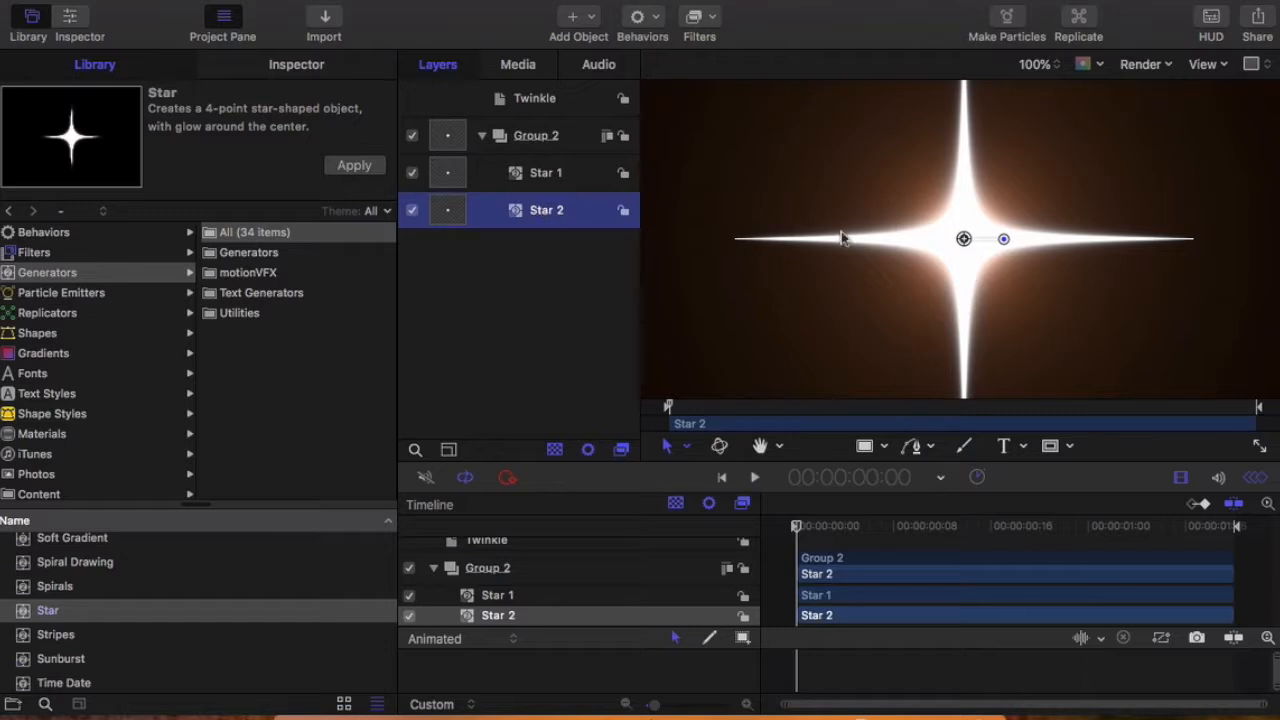
{"action": "left_click_drag", "start_coordinate": [1003, 240], "coordinate": [1002, 277]}
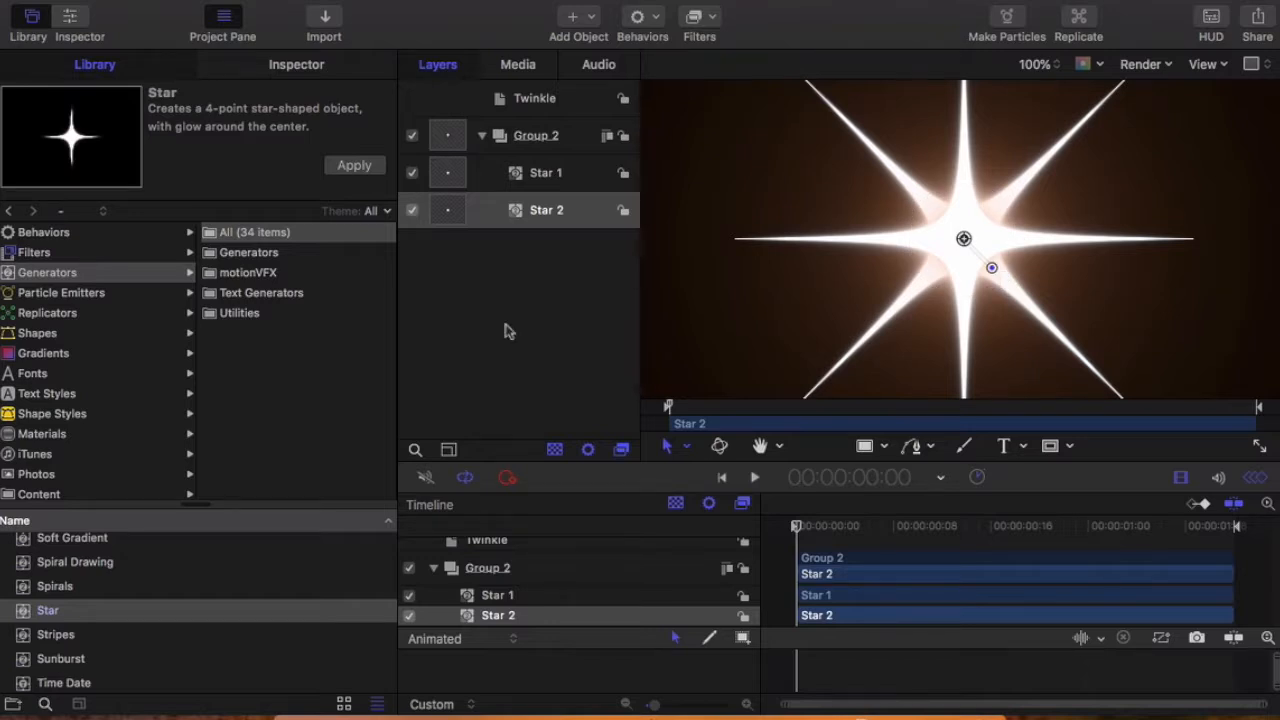
{"action": "left_click", "coordinate": [567, 277]}
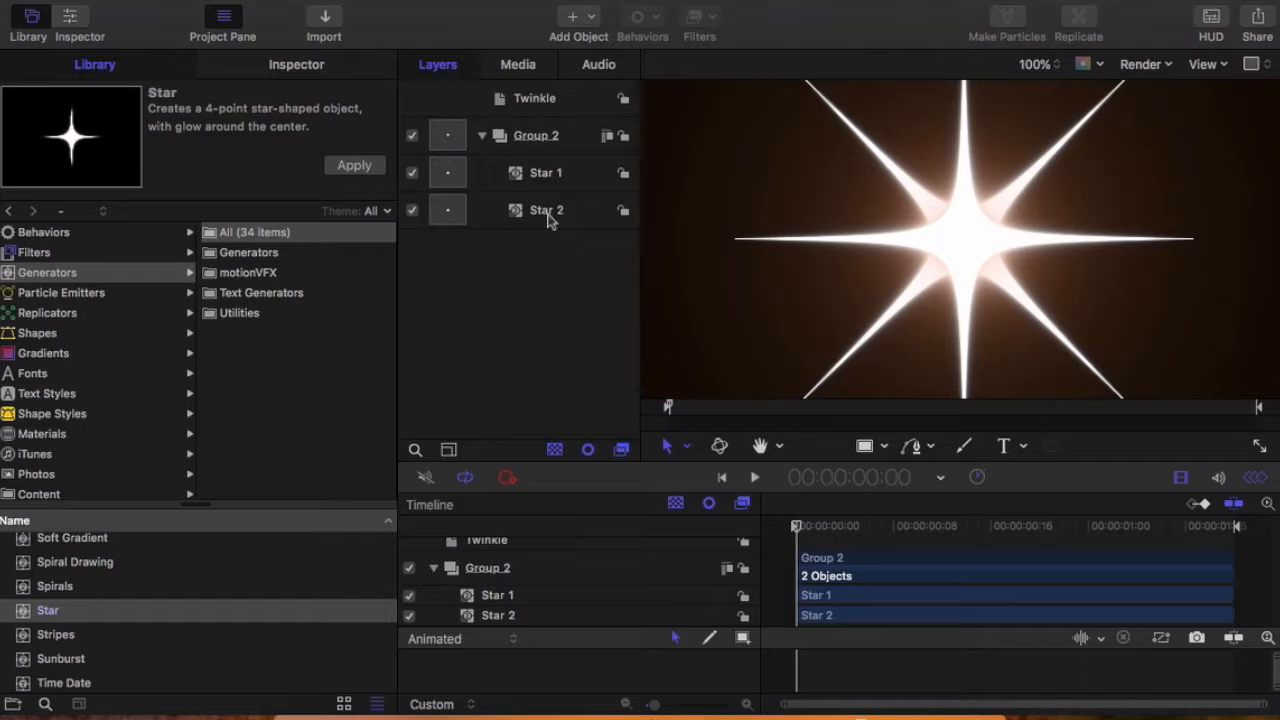
Step: Set the generator radius of both Star 1 and Star 2 to 13
{"action": "left_click", "coordinate": [548, 220]}
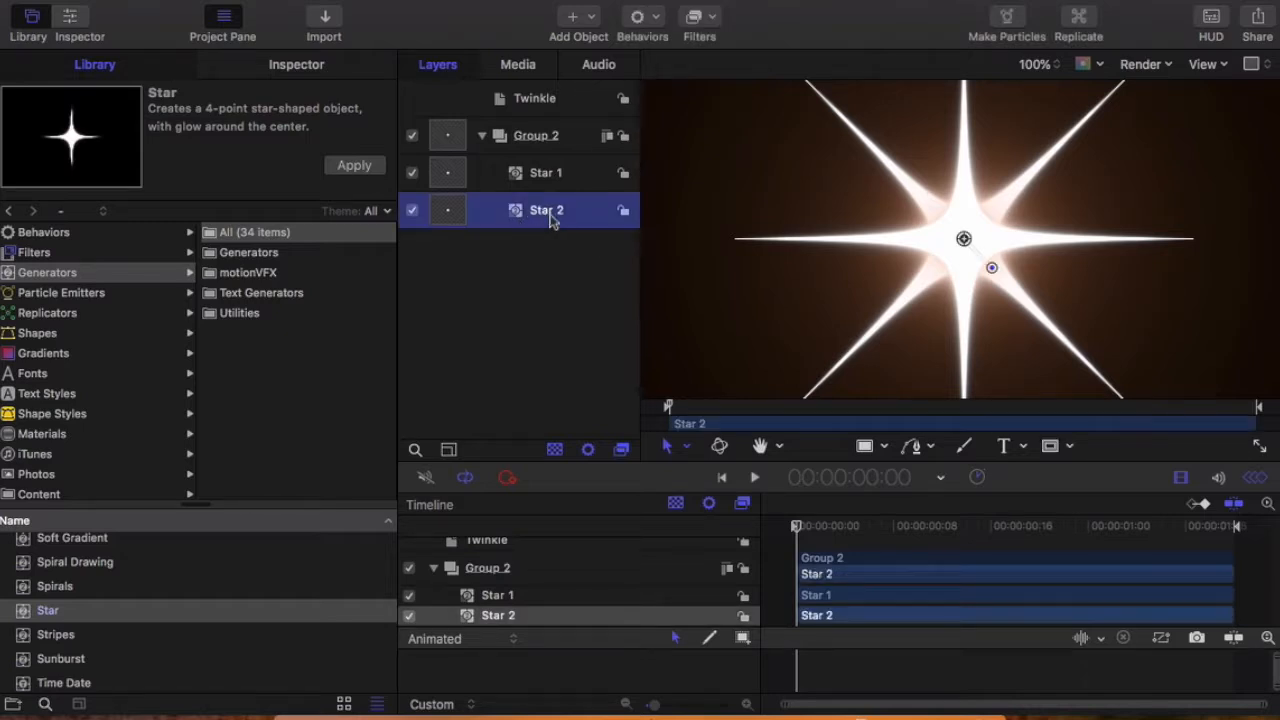
{"action": "left_click", "coordinate": [296, 72]}
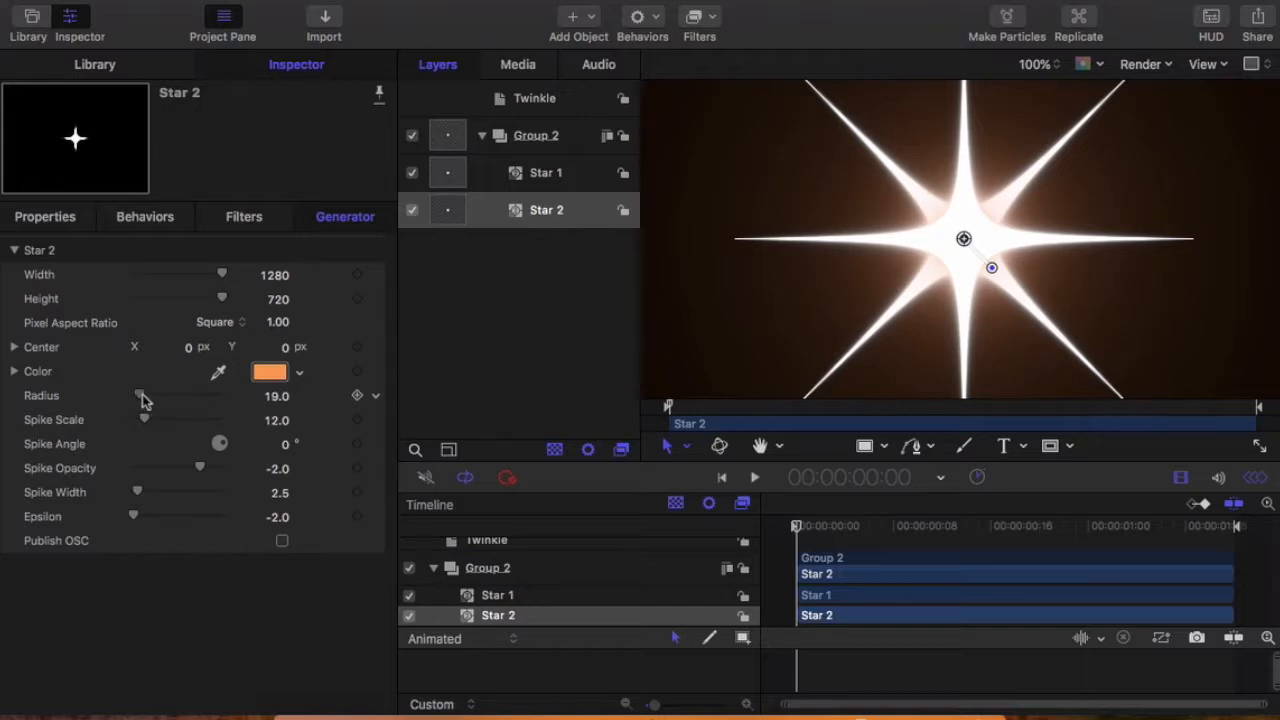
{"action": "left_click_drag", "start_coordinate": [142, 394], "coordinate": [140, 395]}
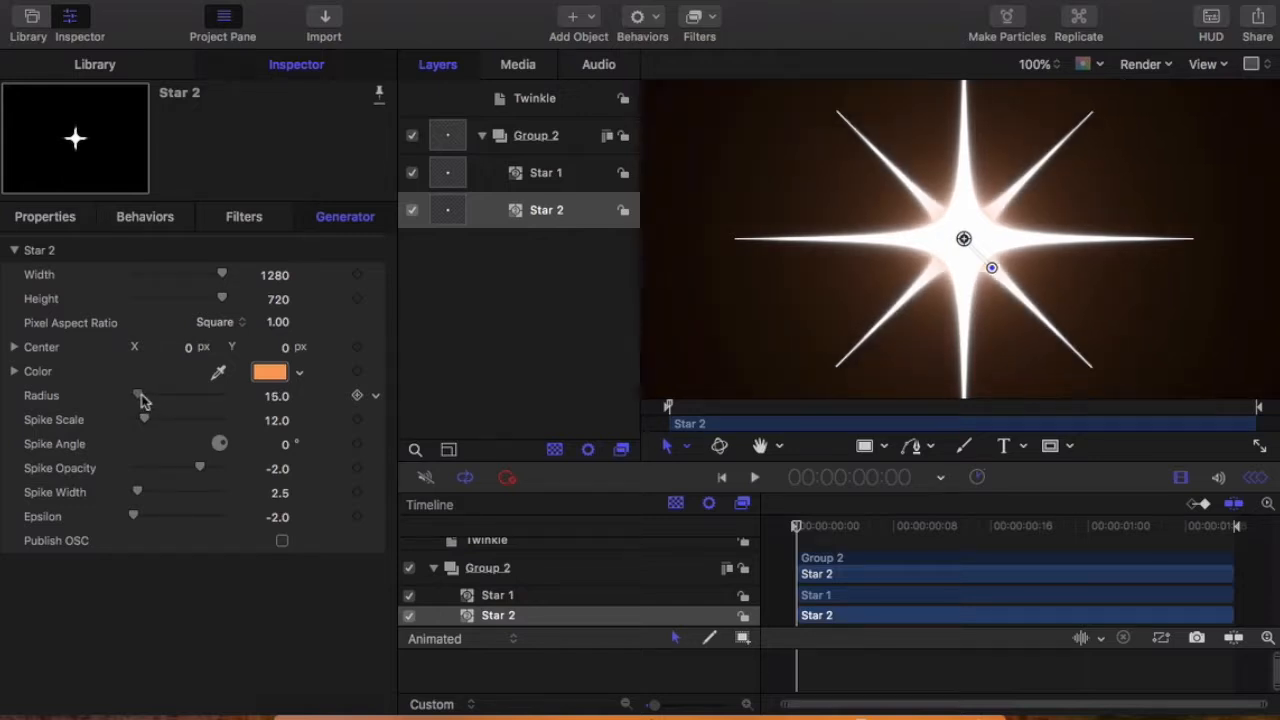
{"action": "left_click", "coordinate": [548, 190]}
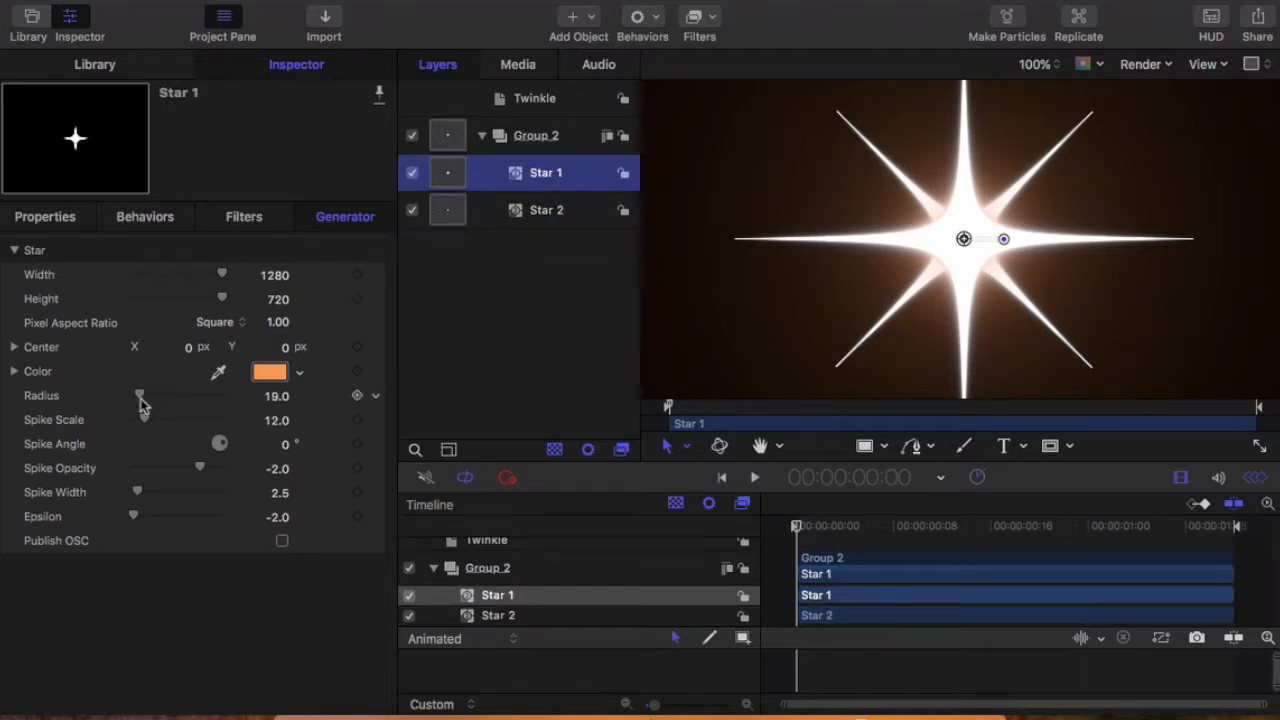
{"action": "left_click_drag", "start_coordinate": [143, 396], "coordinate": [138, 397]}
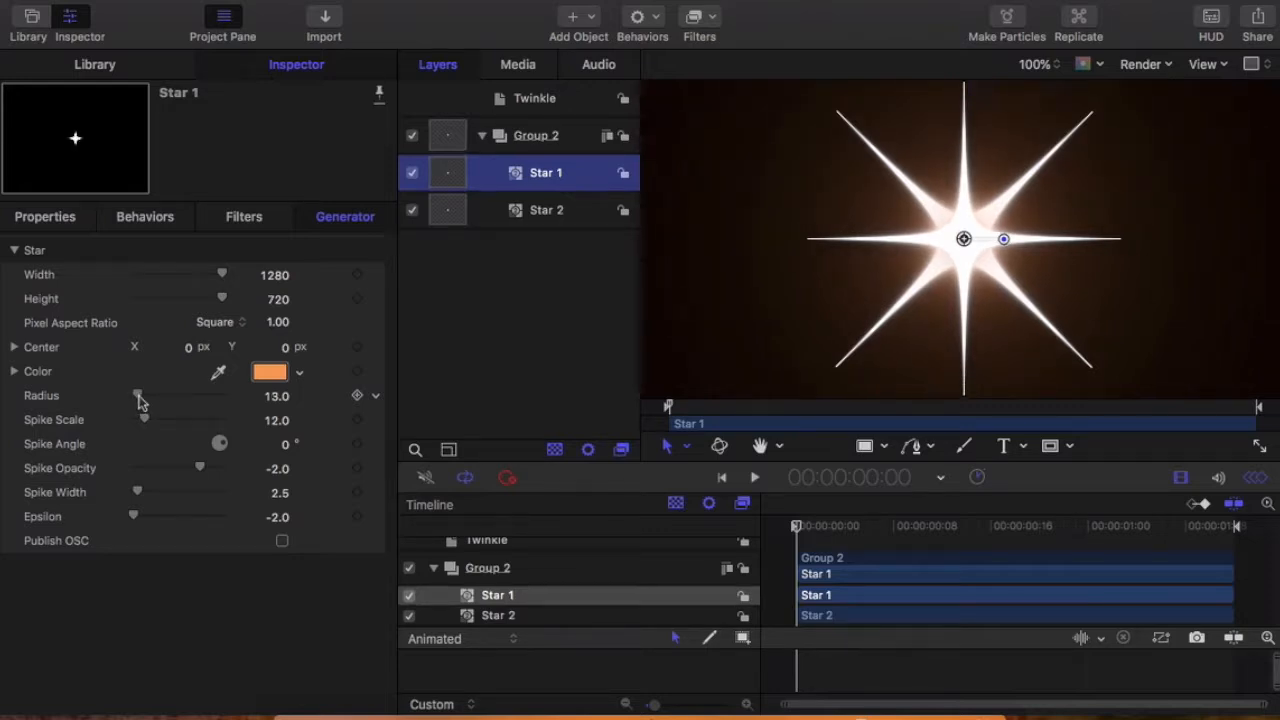
{"action": "left_click", "coordinate": [525, 211]}
{"action": "left_click_drag", "start_coordinate": [138, 396], "coordinate": [134, 393]}
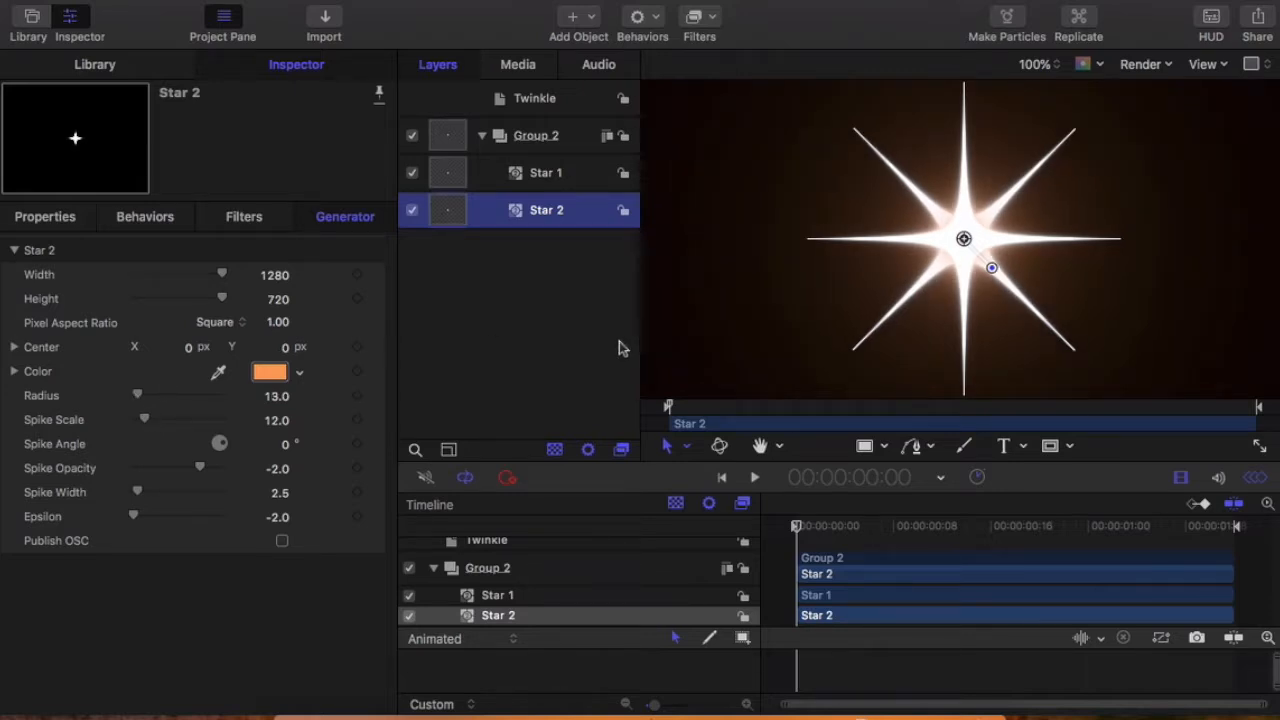
Step: Change the color of Star 2 to a light pinkish purple using the color wheel
{"action": "left_click", "coordinate": [270, 373]}
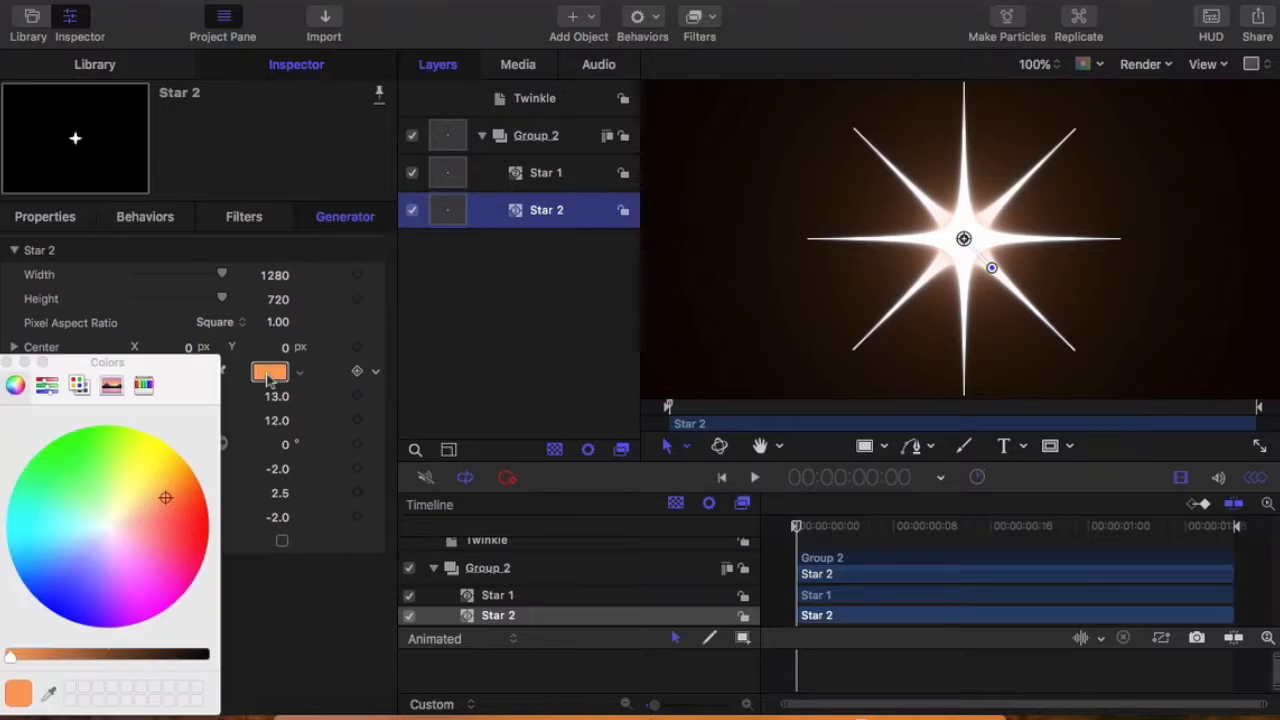
{"action": "left_click_drag", "start_coordinate": [168, 500], "coordinate": [121, 568]}
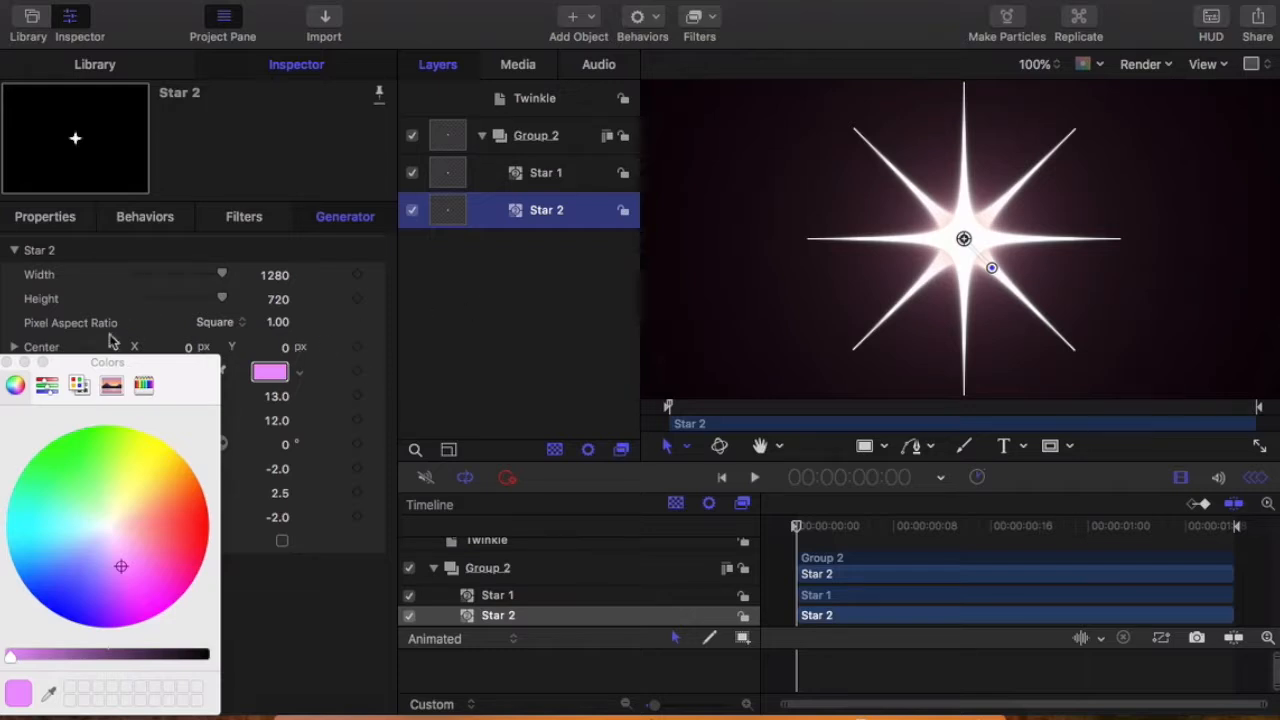
{"action": "left_click", "coordinate": [7, 363]}
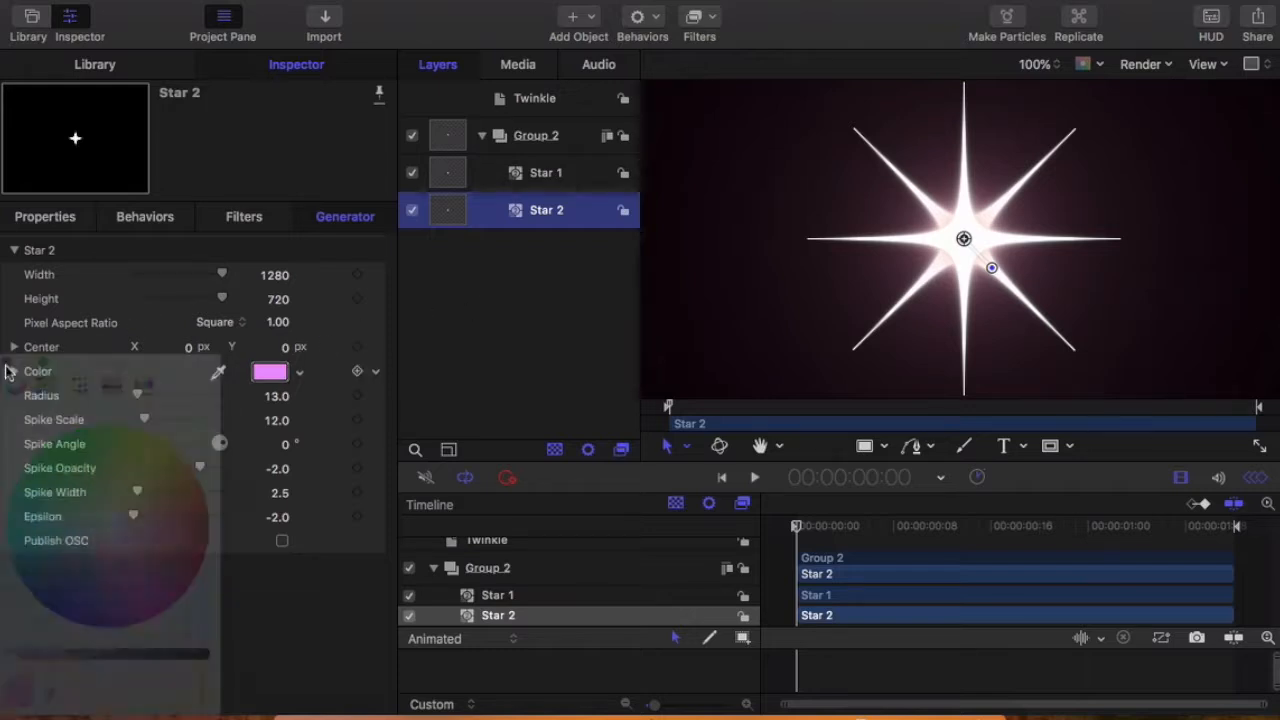
Step: Set the Spike Scale of both Star 1 and Star 2 to 8
{"action": "left_click", "coordinate": [530, 176]}
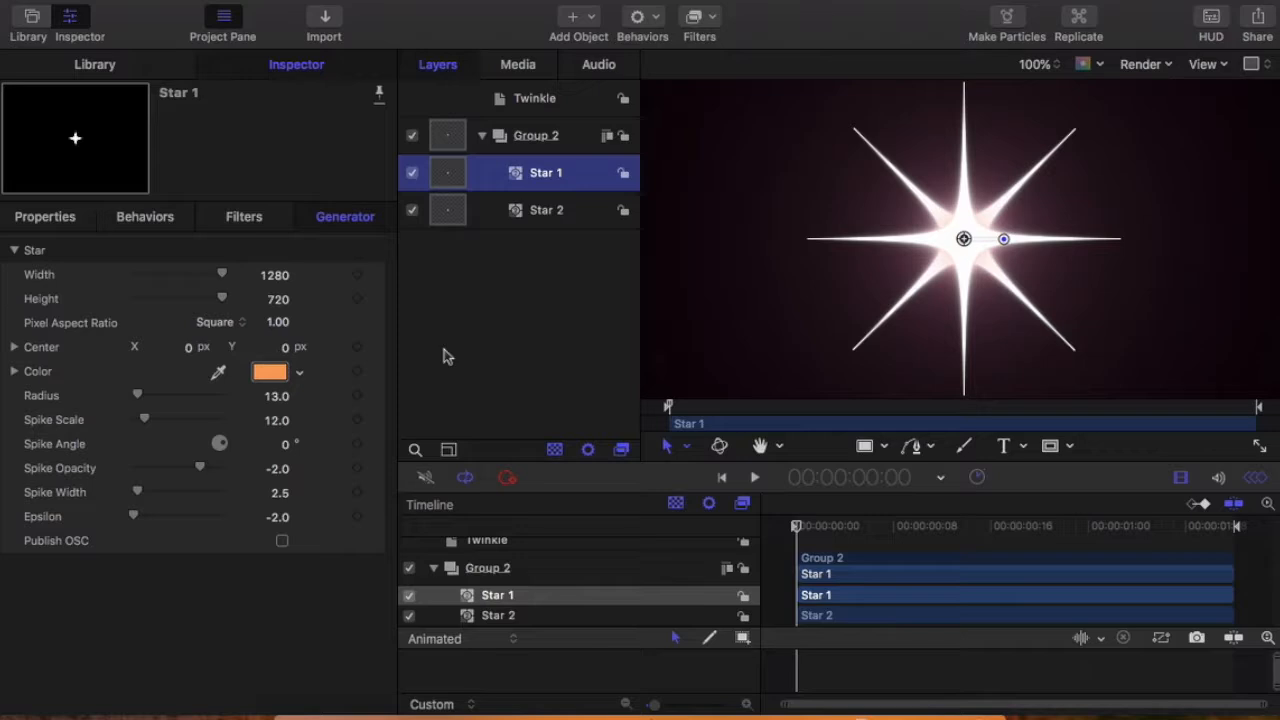
{"action": "mouse_move", "coordinate": [145, 420]}
{"action": "left_mouse_down"}
{"action": "mouse_move", "coordinate": [163, 423]}
{"action": "mouse_move", "coordinate": [143, 424]}
{"action": "left_mouse_up"}
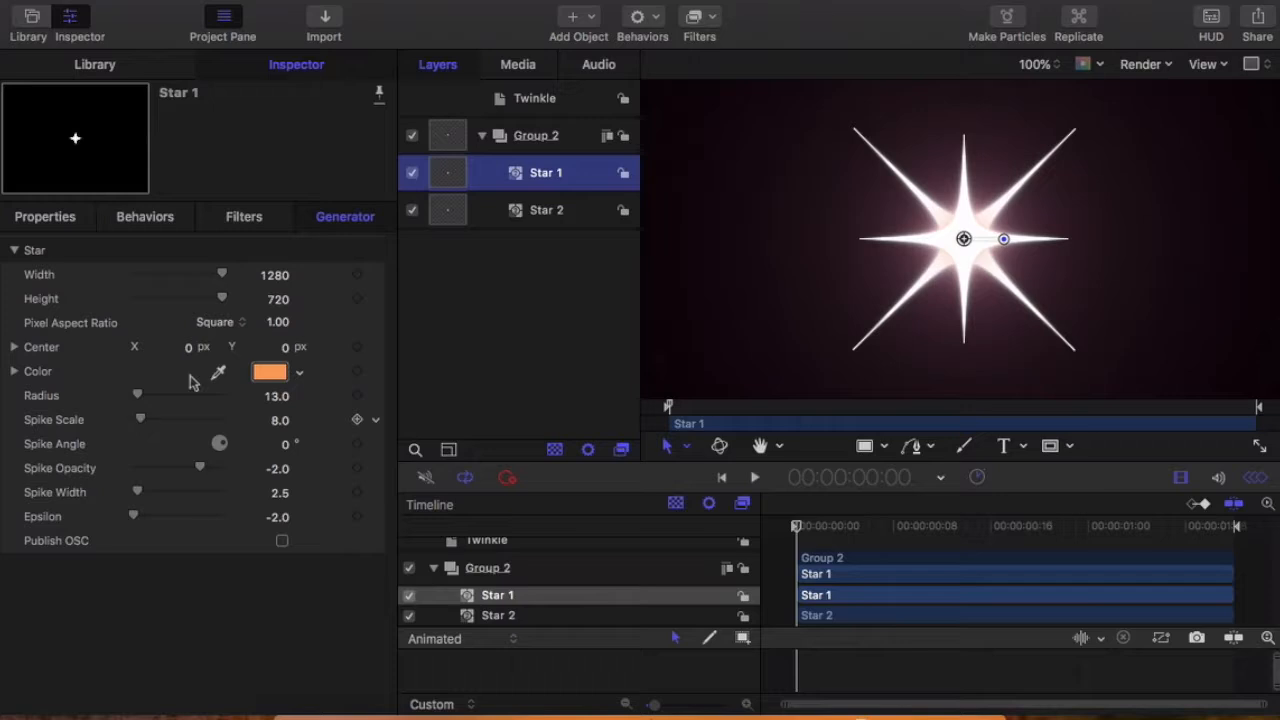
{"action": "left_click", "coordinate": [548, 210]}
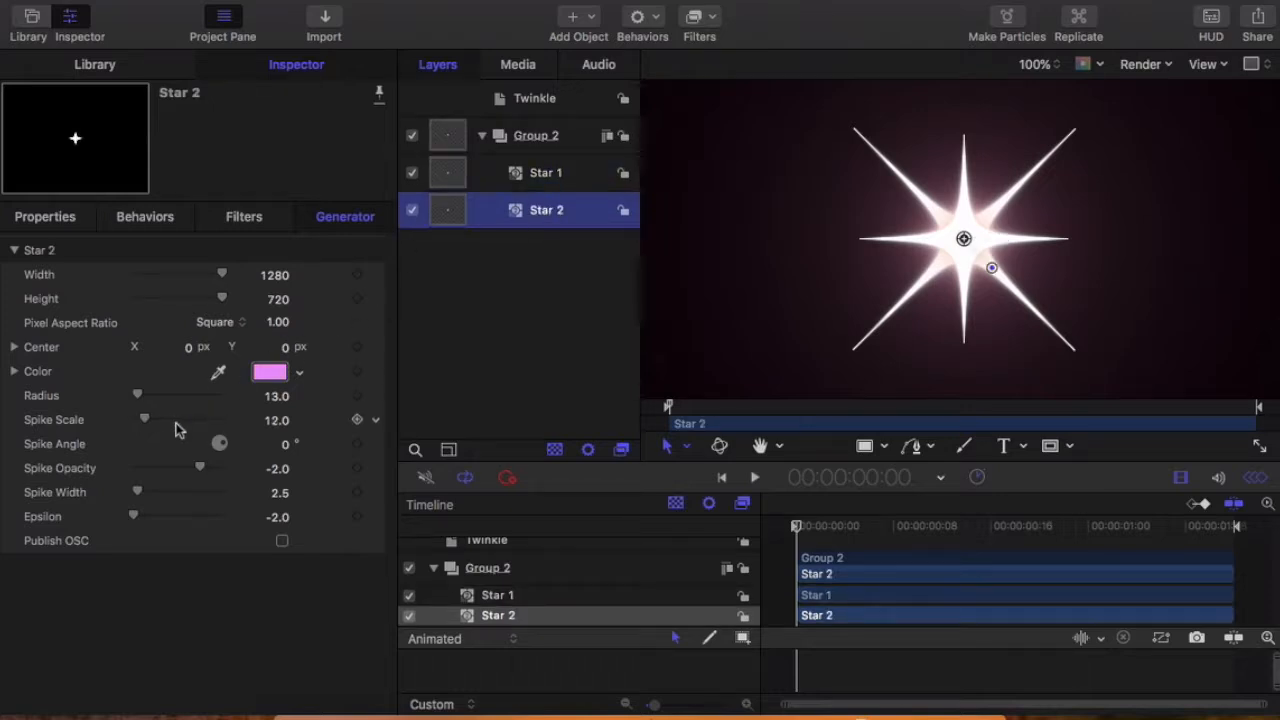
{"action": "left_click_drag", "start_coordinate": [146, 421], "coordinate": [143, 419]}
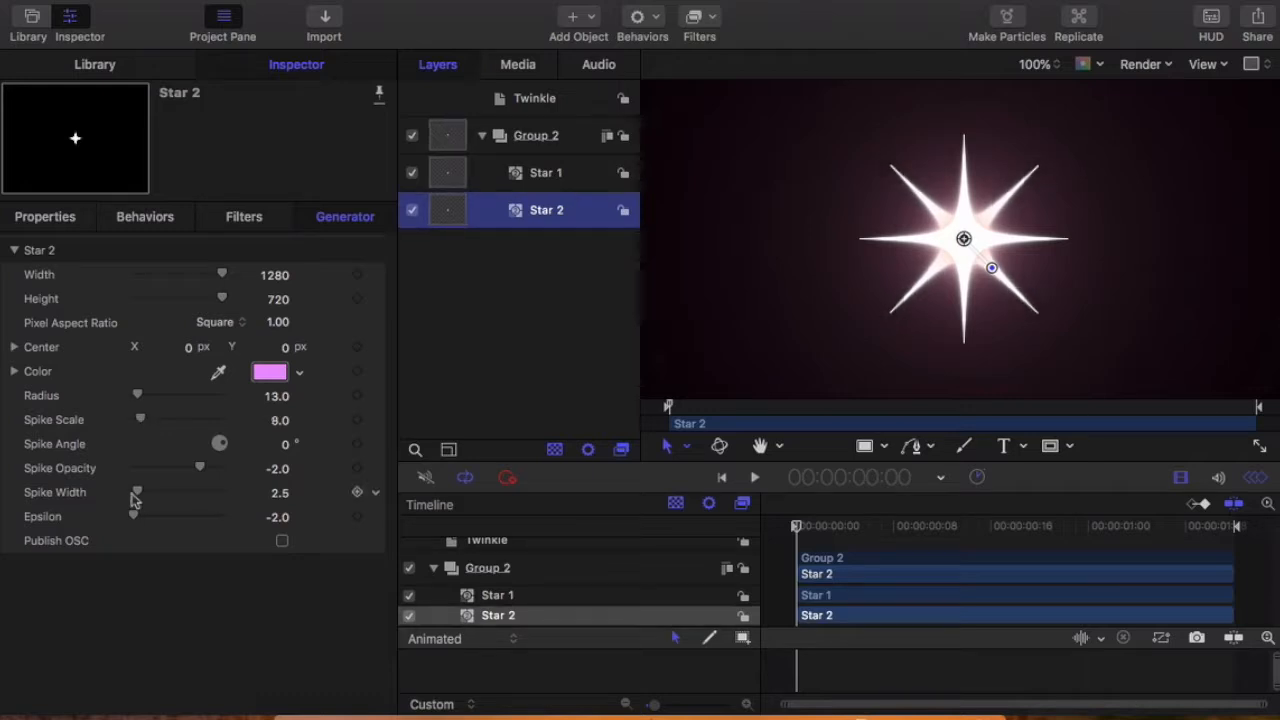
Step: Set Star 2's Spike Width to 2.0 and its Epsilon to -0.58
{"action": "mouse_move", "coordinate": [138, 493]}
{"action": "left_mouse_down"}
{"action": "mouse_move", "coordinate": [151, 500]}
{"action": "mouse_move", "coordinate": [139, 501]}
{"action": "left_mouse_up"}
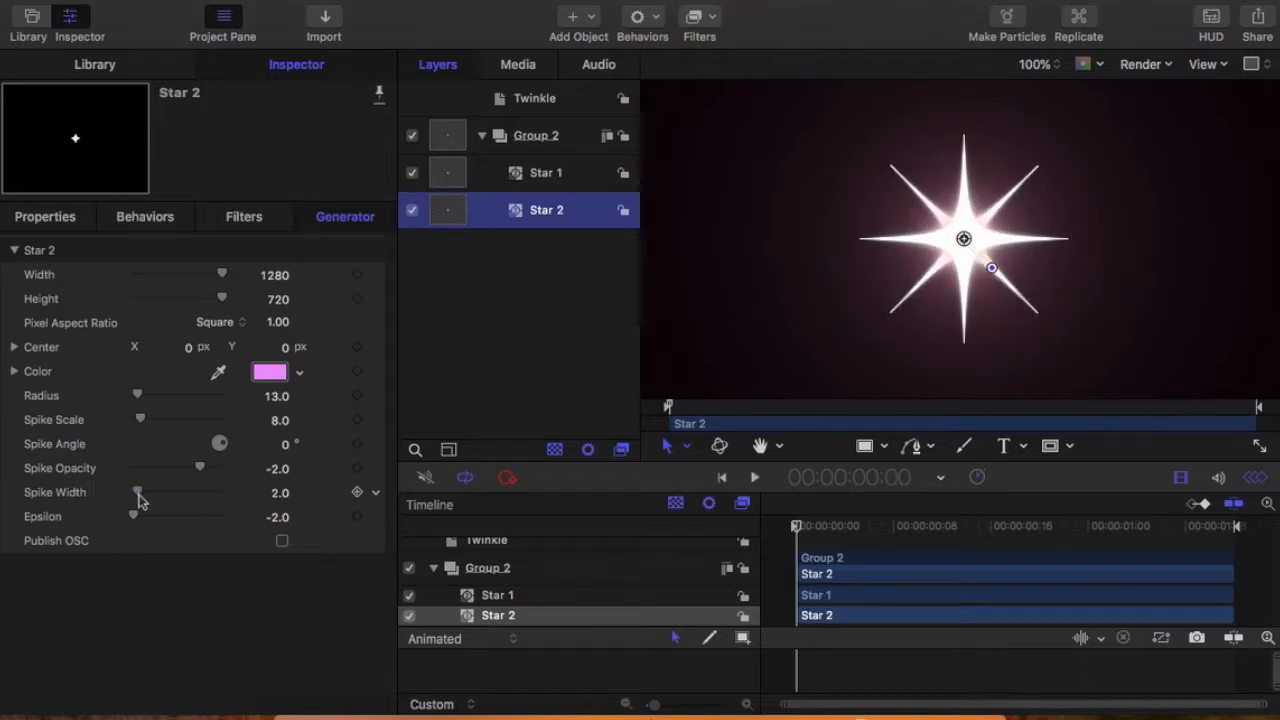
{"action": "left_click_drag", "start_coordinate": [134, 514], "coordinate": [198, 529]}
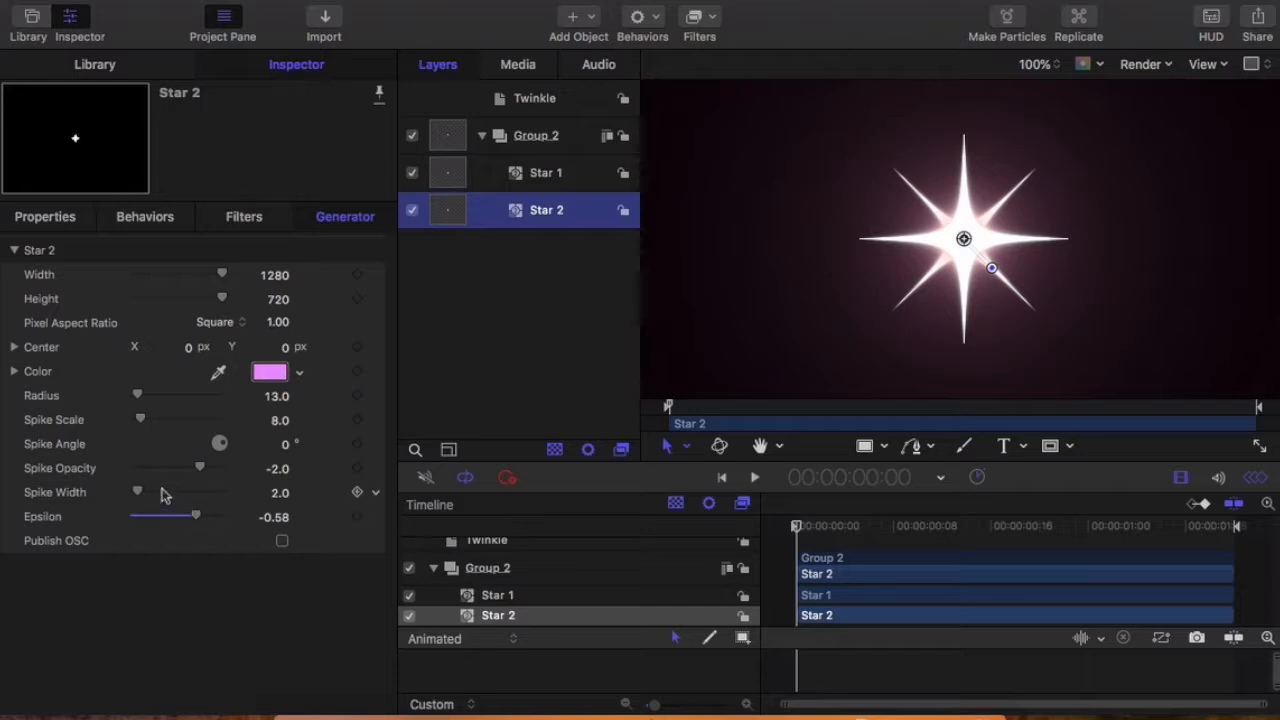
Step: Set Star 1's Epsilon to -0.67 and its Spike Width to 2.0, leaving nothing selected
{"action": "left_click", "coordinate": [558, 174]}
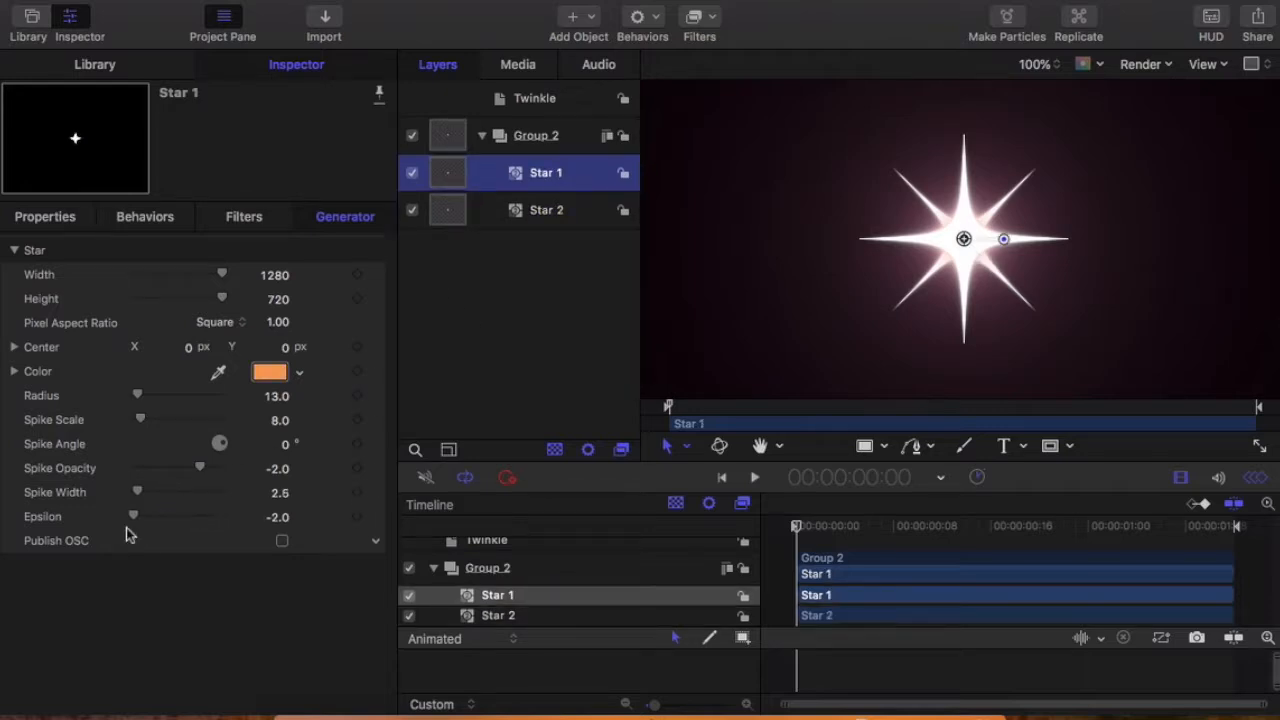
{"action": "left_click_drag", "start_coordinate": [136, 527], "coordinate": [194, 525]}
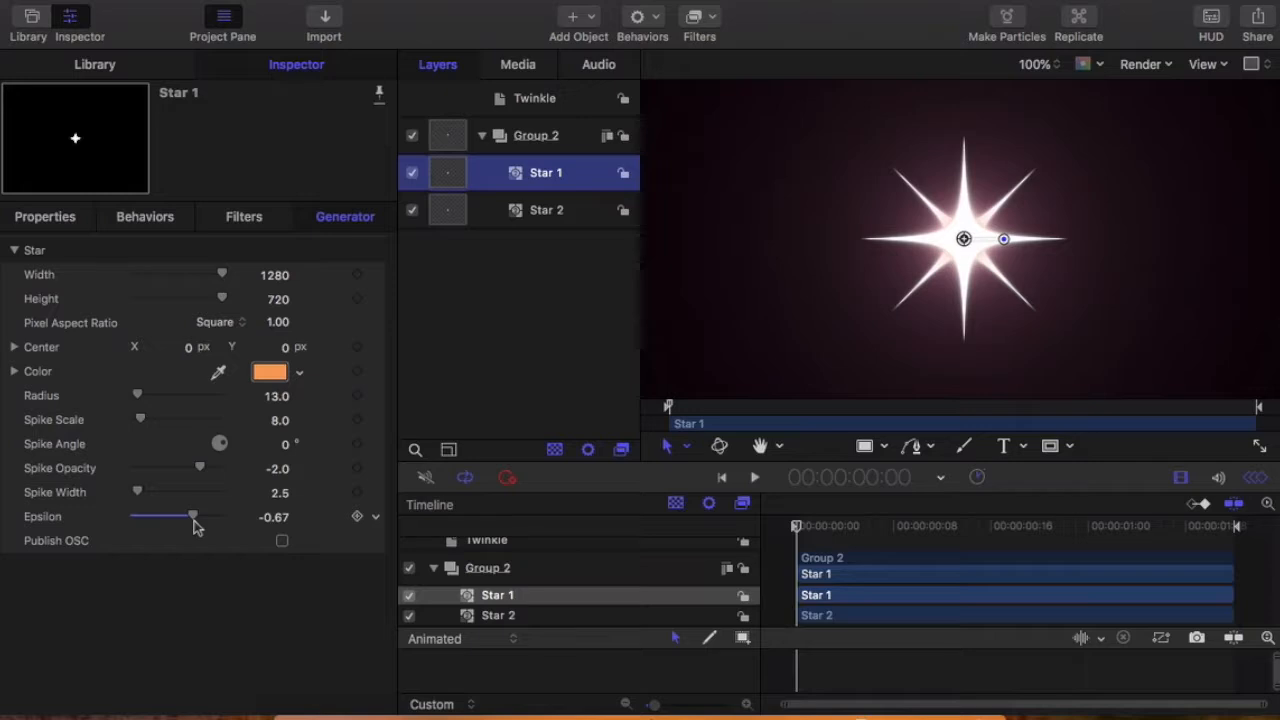
{"action": "left_click_drag", "start_coordinate": [140, 499], "coordinate": [140, 499]}
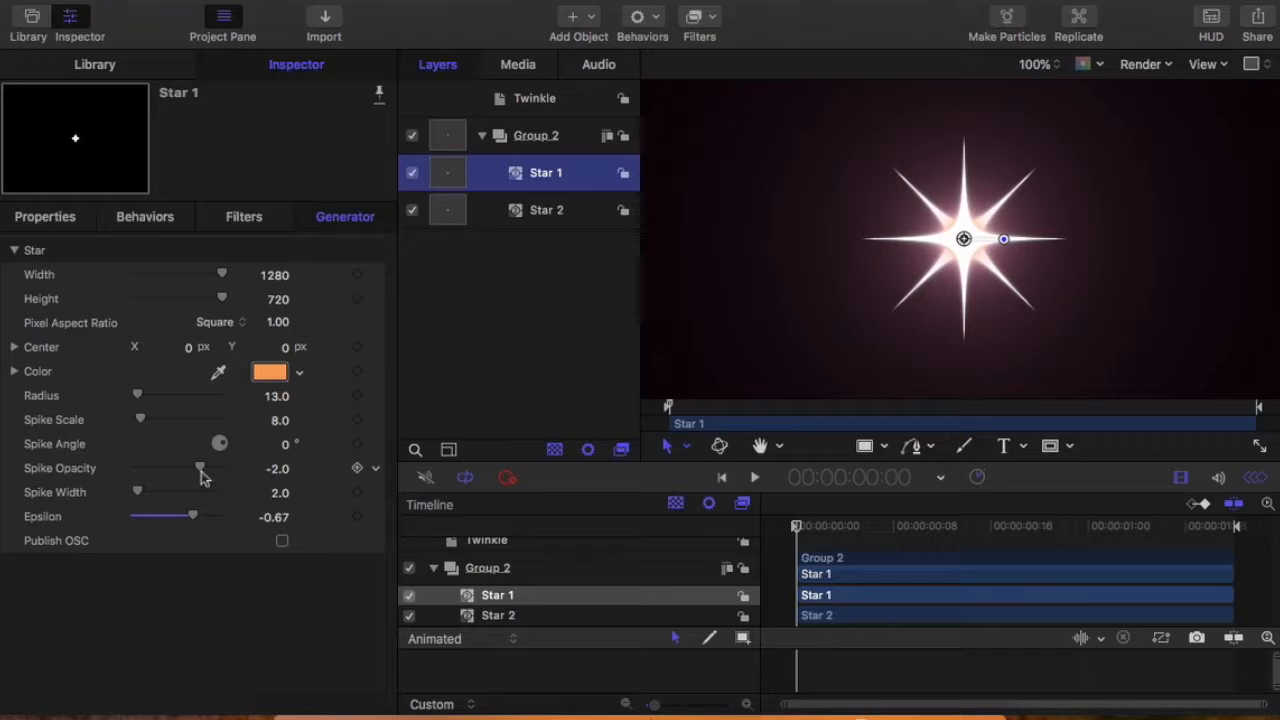
{"action": "left_click_drag", "start_coordinate": [138, 398], "coordinate": [138, 398]}
{"action": "left_click", "coordinate": [546, 210]}
{"action": "left_click", "coordinate": [546, 172]}
{"action": "left_click", "coordinate": [536, 135]}
{"action": "left_click", "coordinate": [543, 329]}
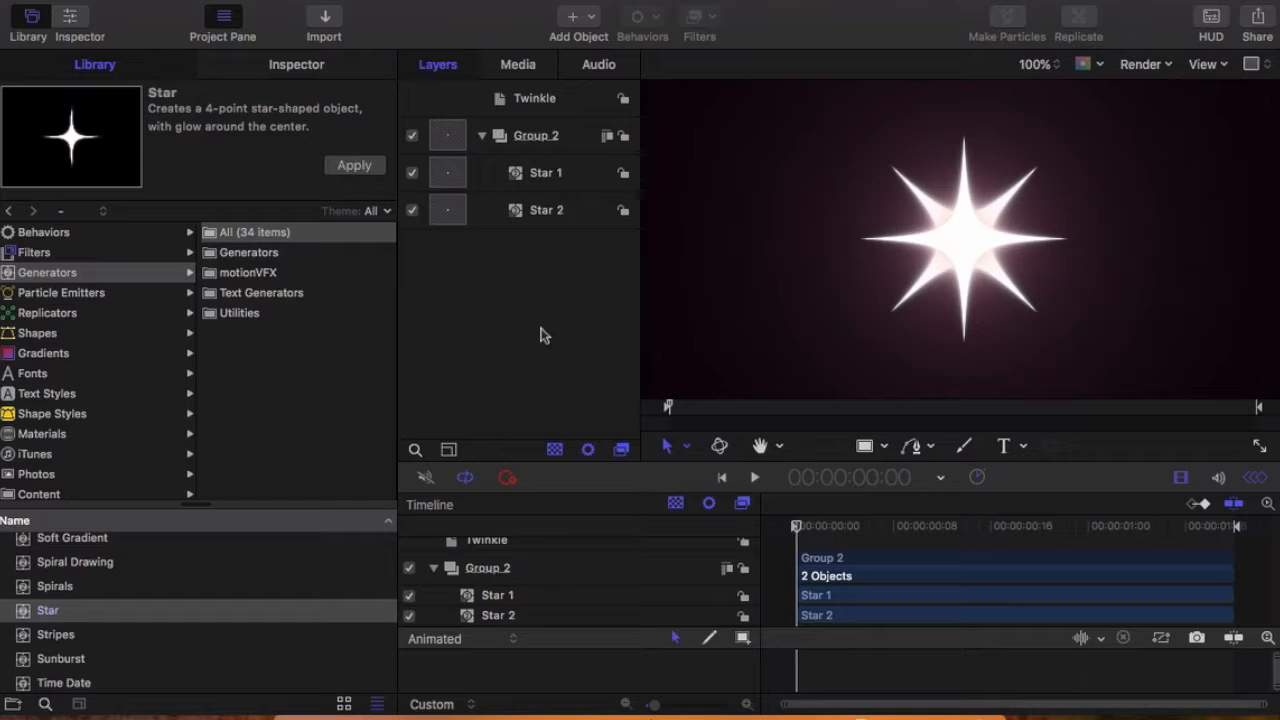
Step: Apply the Spin behavior from the Basic Motion behaviors to Group 2
{"action": "left_click", "coordinate": [44, 232]}
{"action": "left_click", "coordinate": [240, 276]}
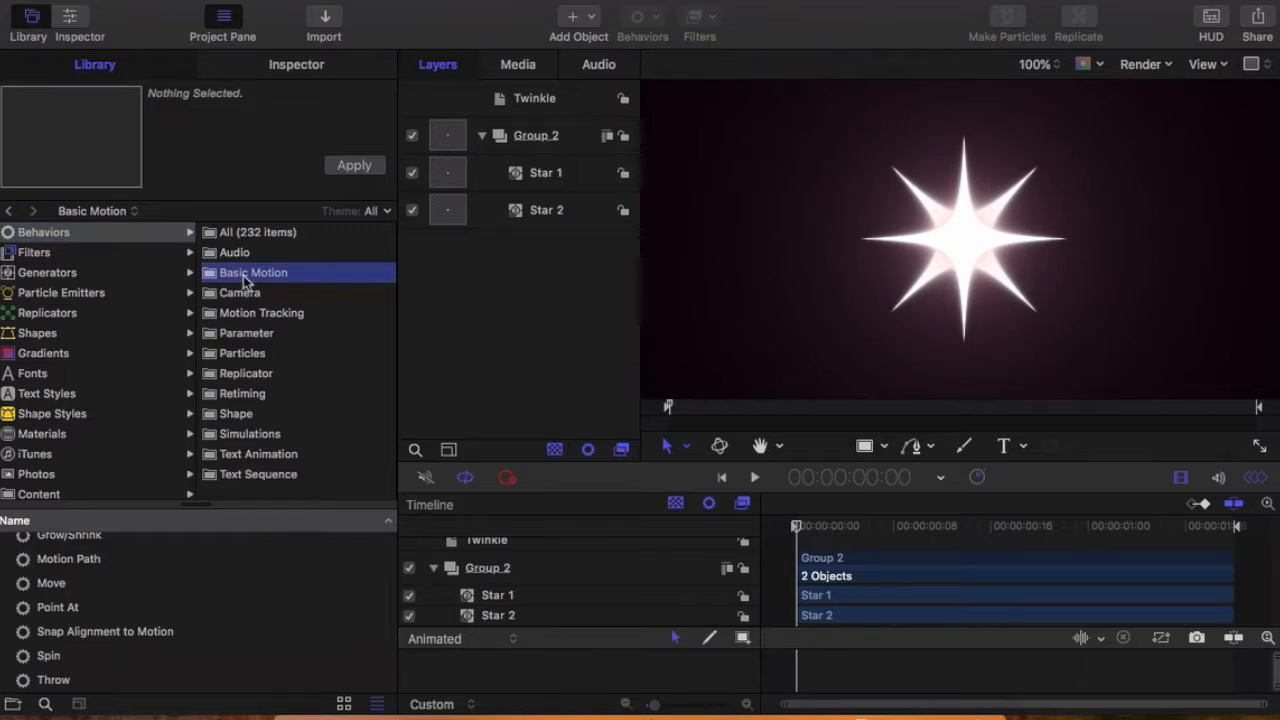
{"action": "left_click", "coordinate": [47, 657]}
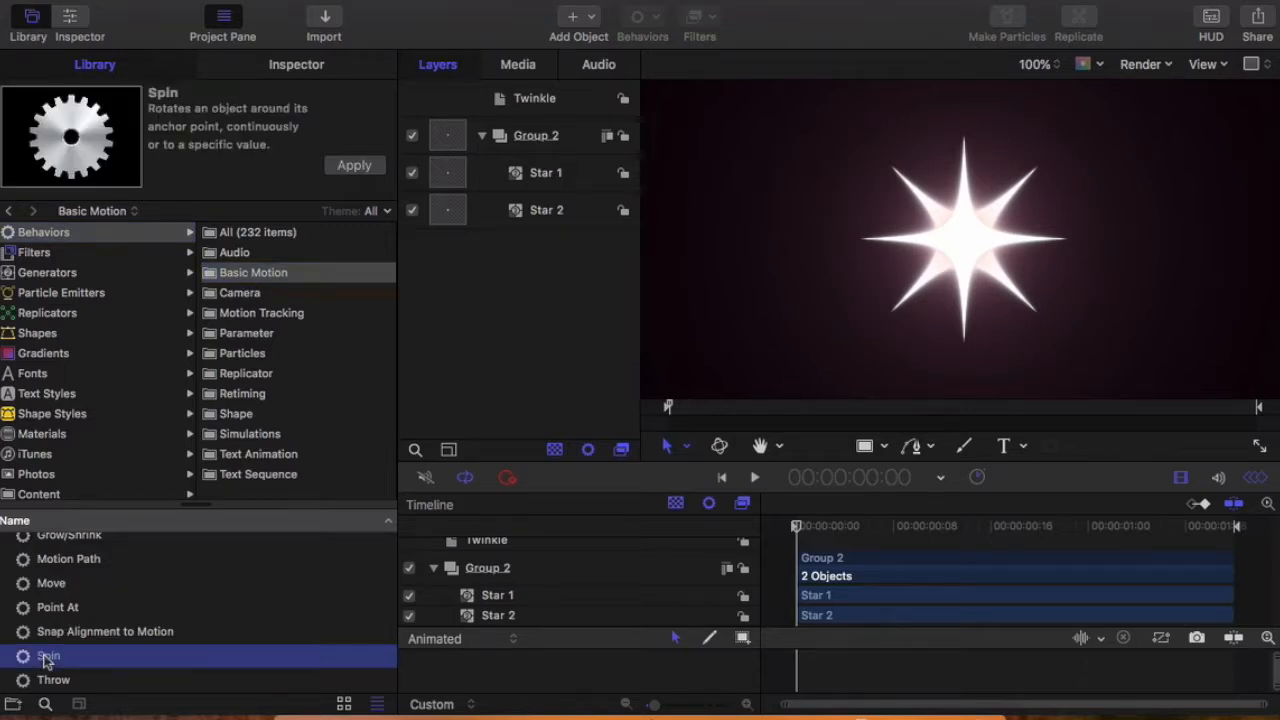
{"action": "left_click_drag", "start_coordinate": [48, 655], "coordinate": [536, 158]}
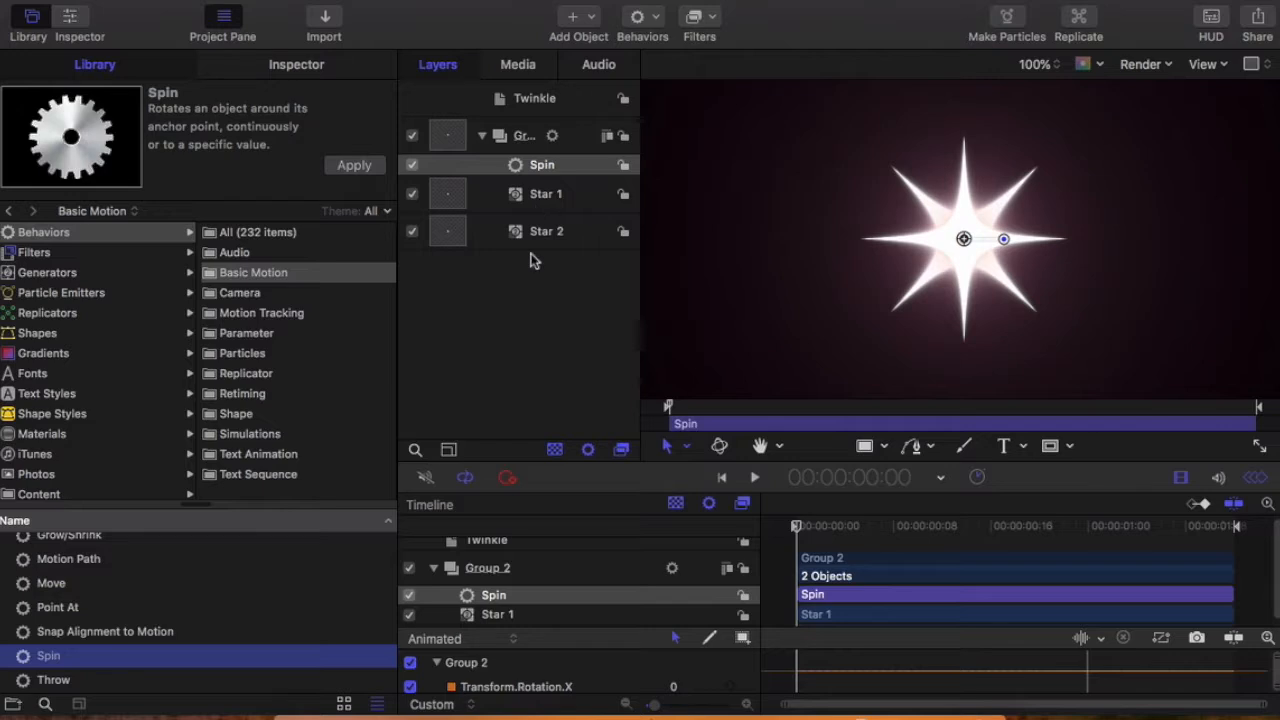
Step: Make Group 2's Spin behavior ramp to a final value of 360° and preview the animation
{"action": "left_click", "coordinate": [538, 168]}
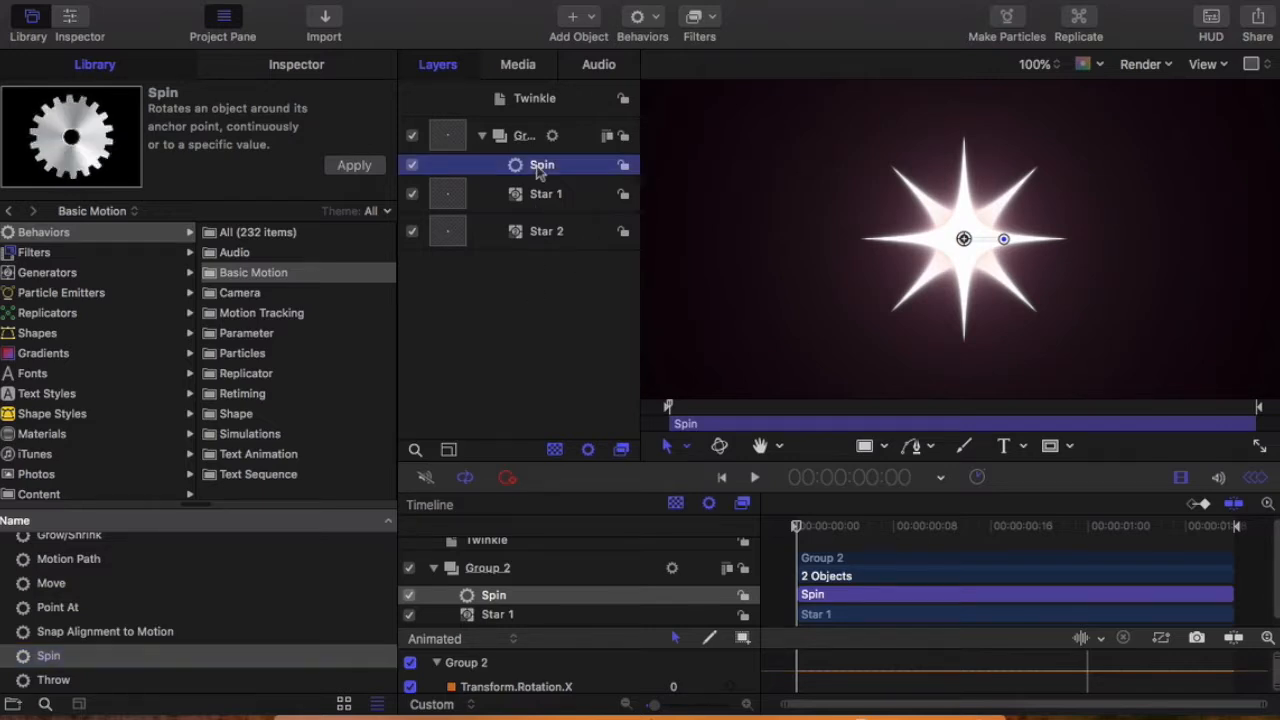
{"action": "left_click", "coordinate": [309, 70]}
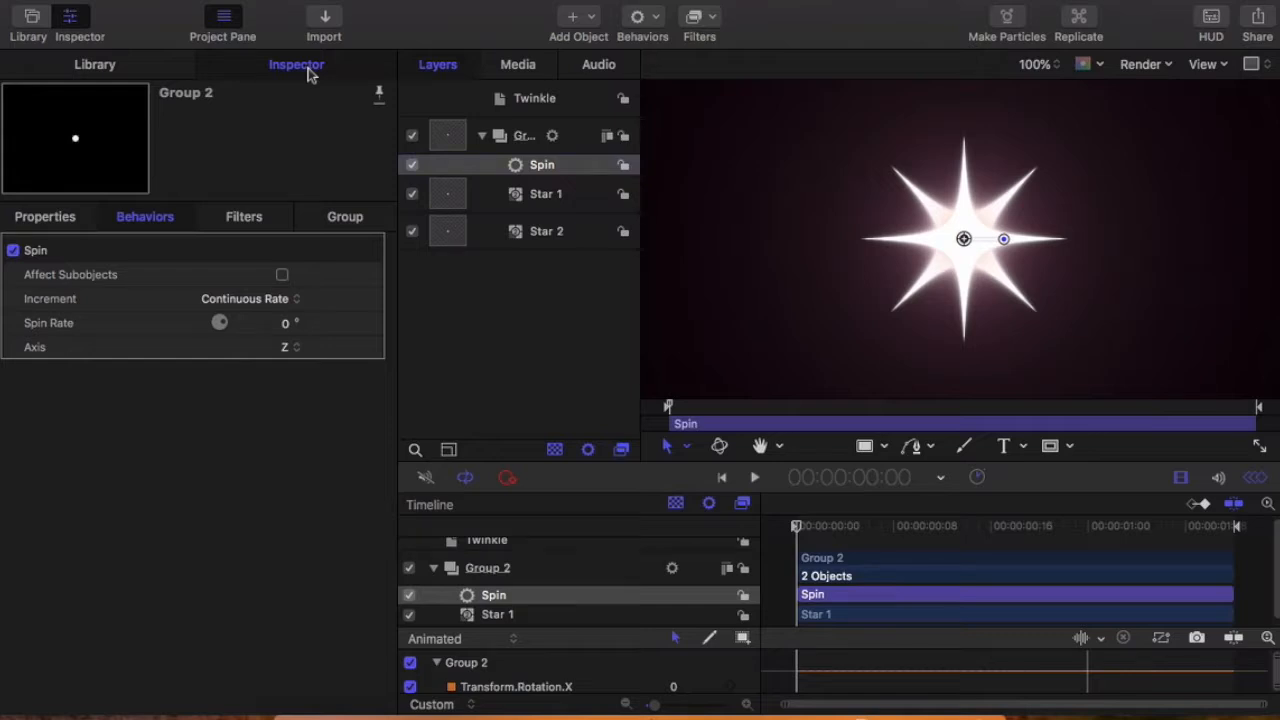
{"action": "left_click", "coordinate": [284, 328]}
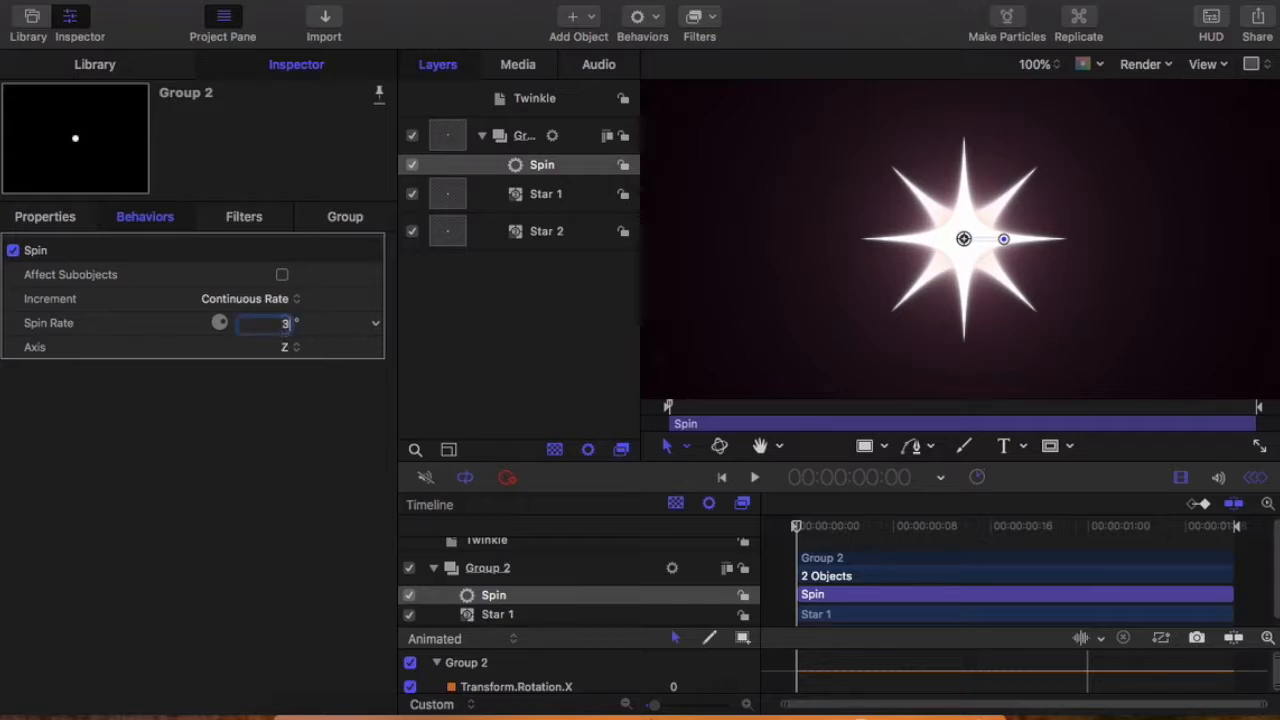
{"action": "type", "text": "360"}
{"action": "left_click", "coordinate": [754, 478]}
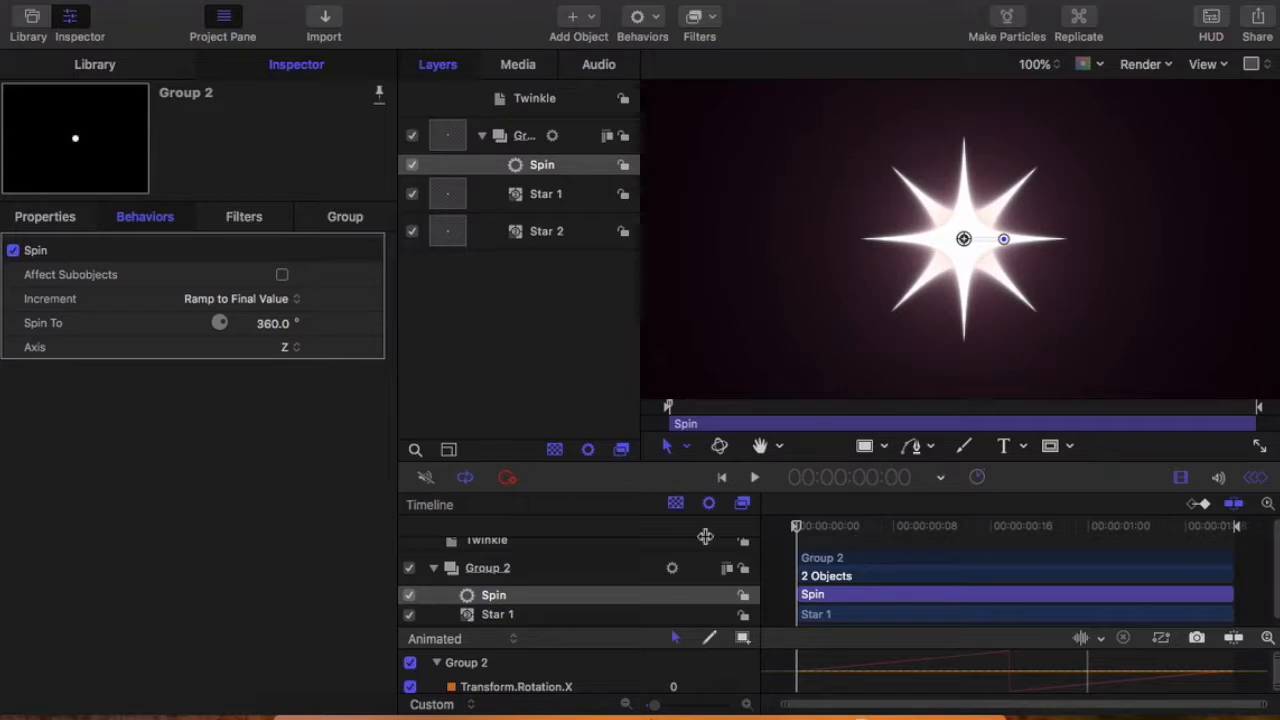
Step: Try the Spin behavior around the X axis and preview the animation
{"action": "left_click", "coordinate": [297, 352]}
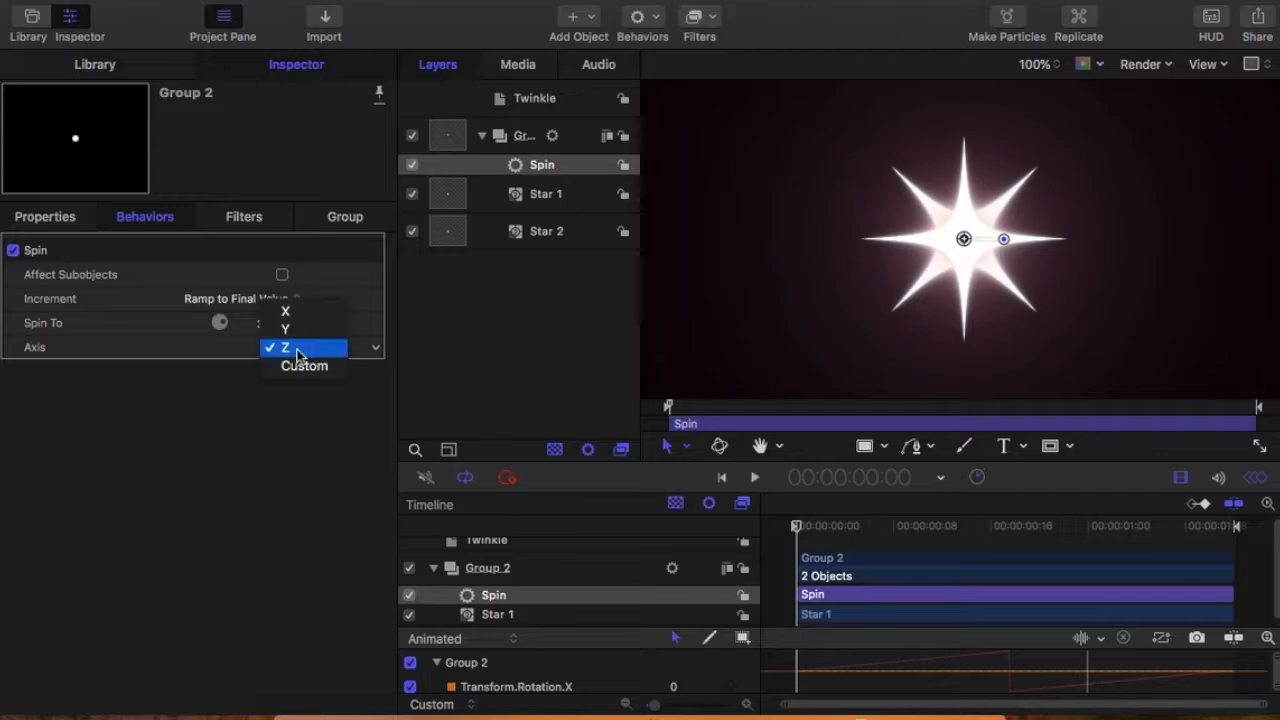
{"action": "left_click", "coordinate": [290, 318]}
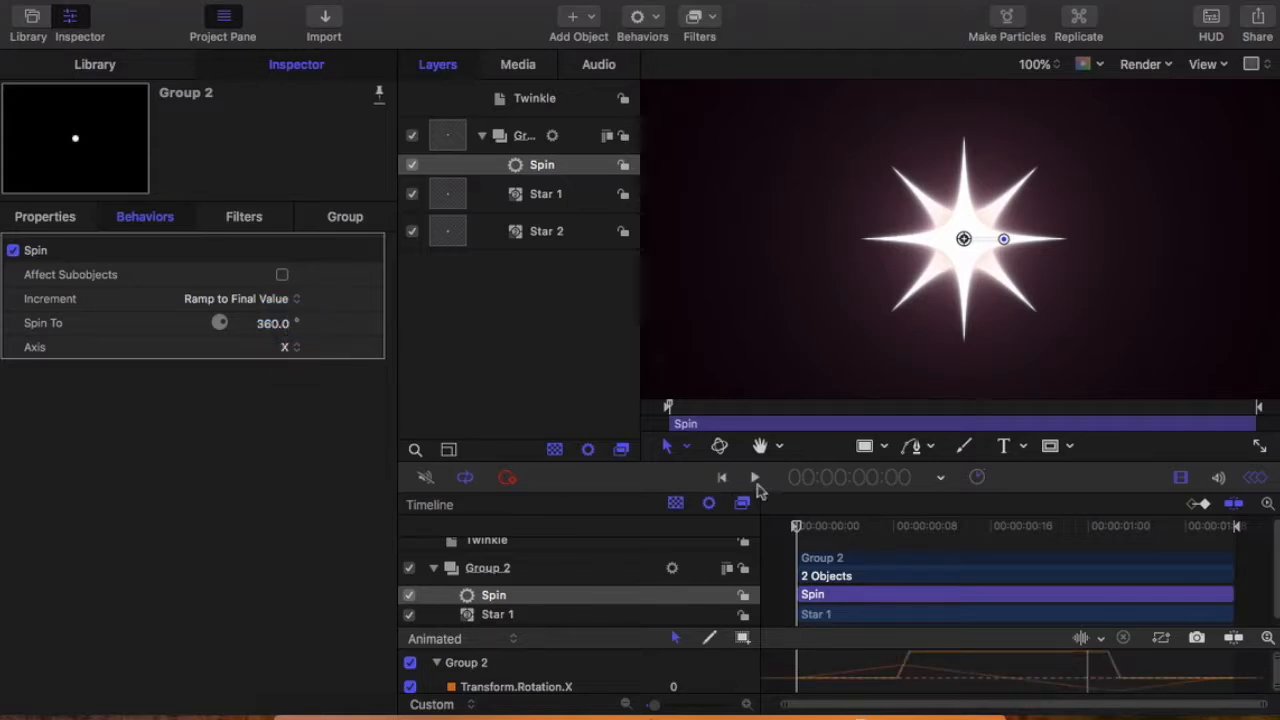
{"action": "left_click", "coordinate": [755, 479]}
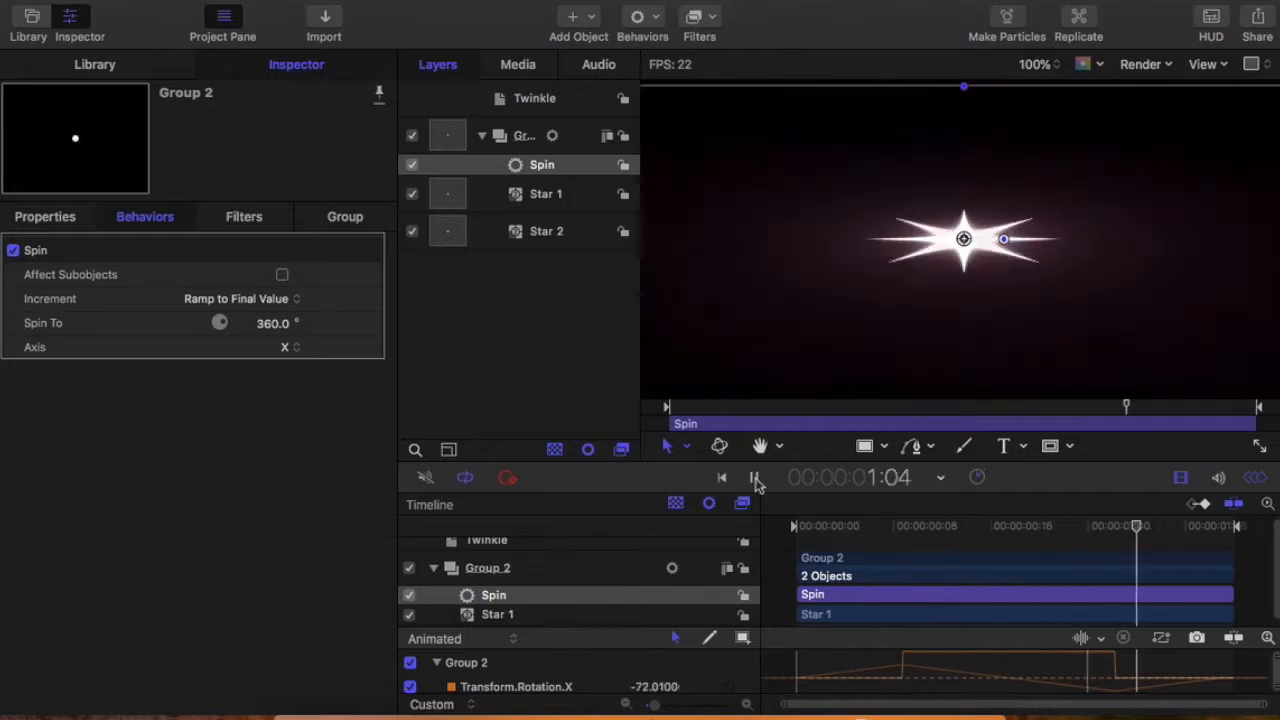
{"action": "left_click", "coordinate": [755, 484]}
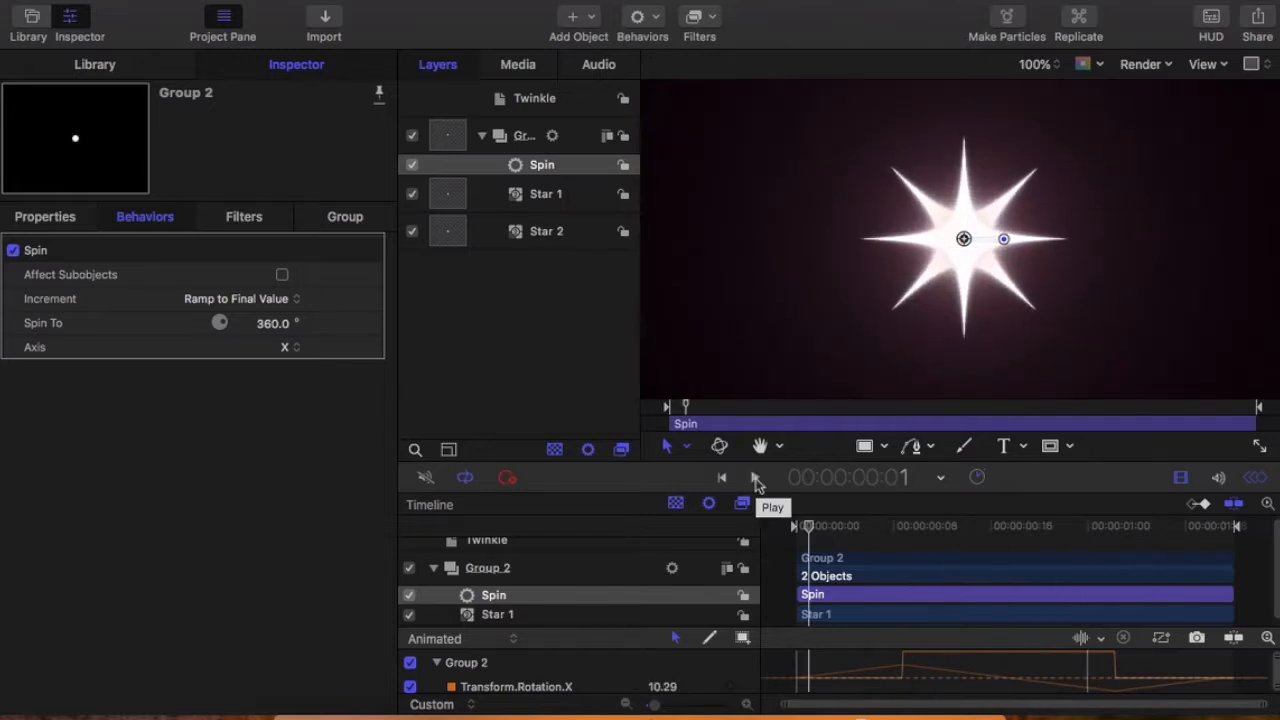
Step: Try the Spin behavior around the Y axis and preview the rotation
{"action": "left_click", "coordinate": [297, 347]}
{"action": "left_click", "coordinate": [290, 366]}
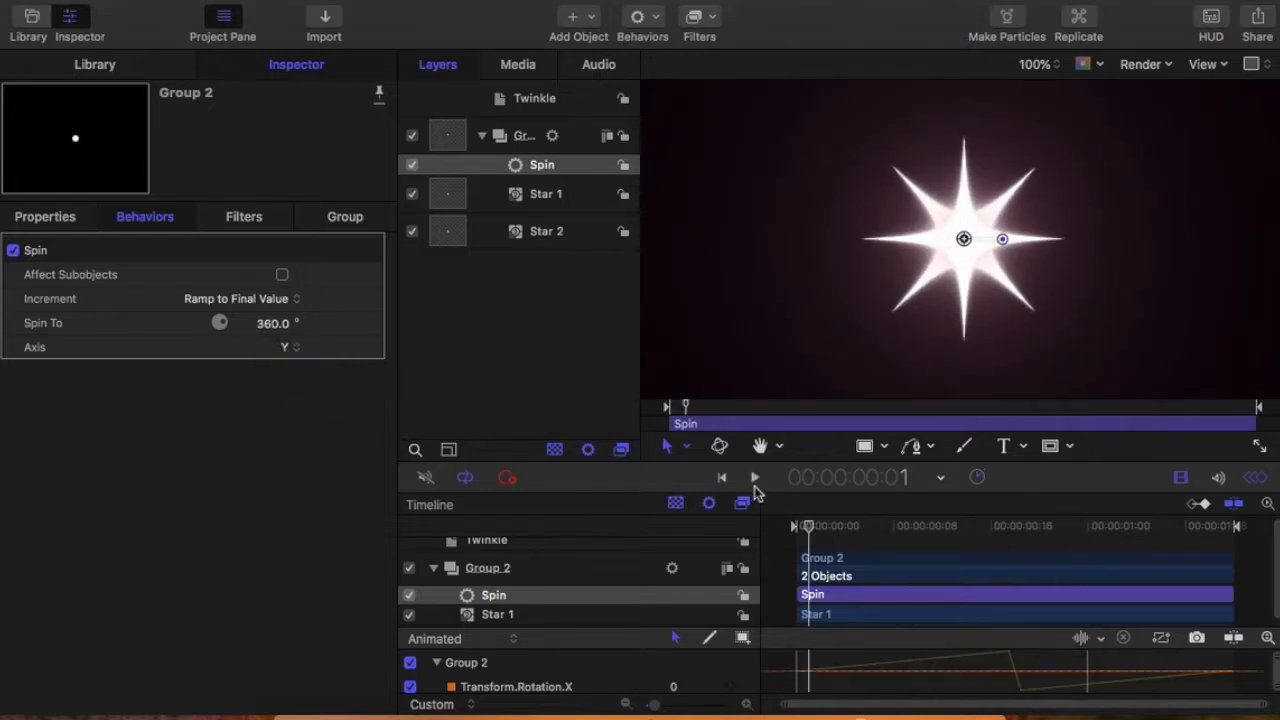
{"action": "left_click", "coordinate": [756, 482]}
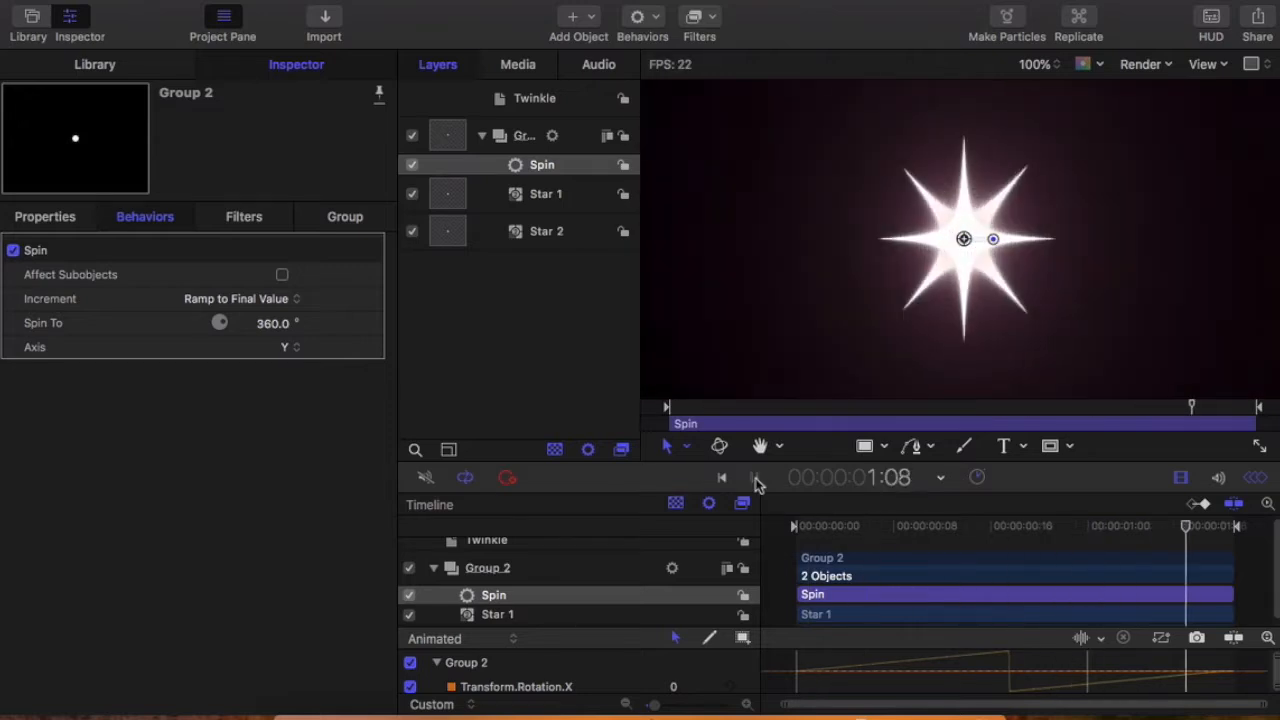
{"action": "left_click", "coordinate": [753, 482]}
Step: Set the Spin axis to Z, preview the rotation and return the playhead to the project start
{"action": "left_click", "coordinate": [290, 349]}
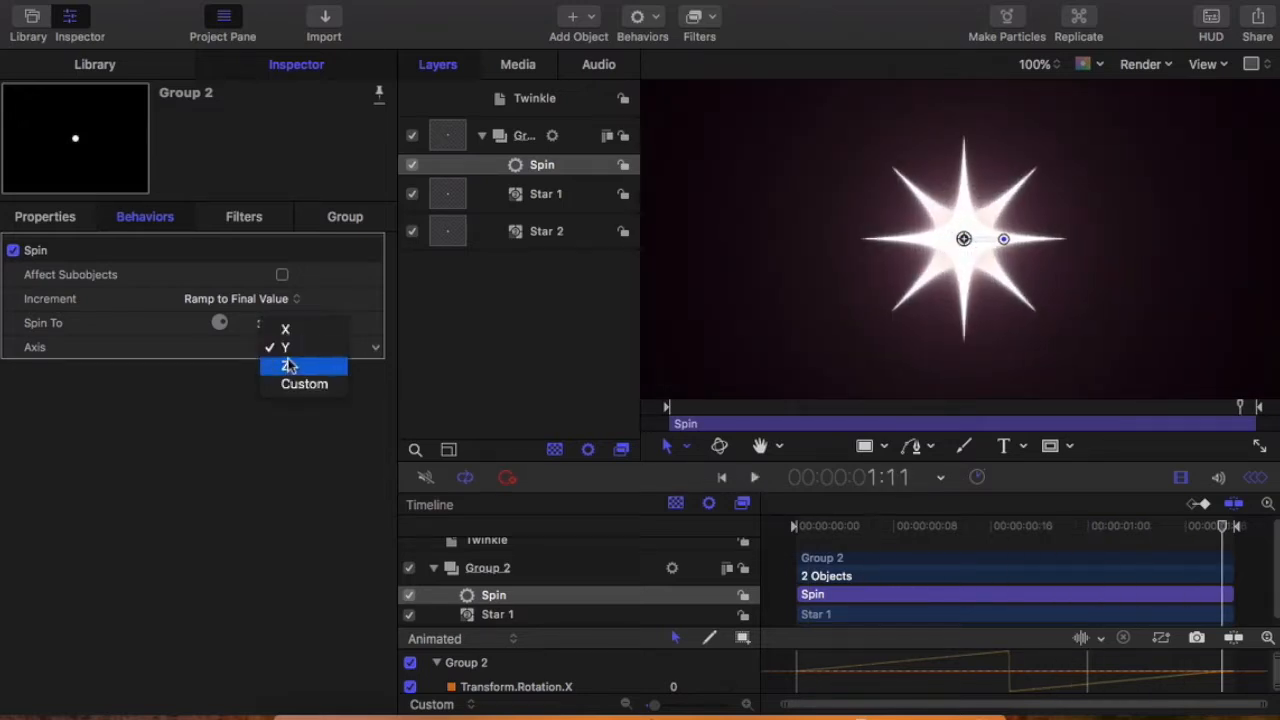
{"action": "left_click", "coordinate": [289, 367]}
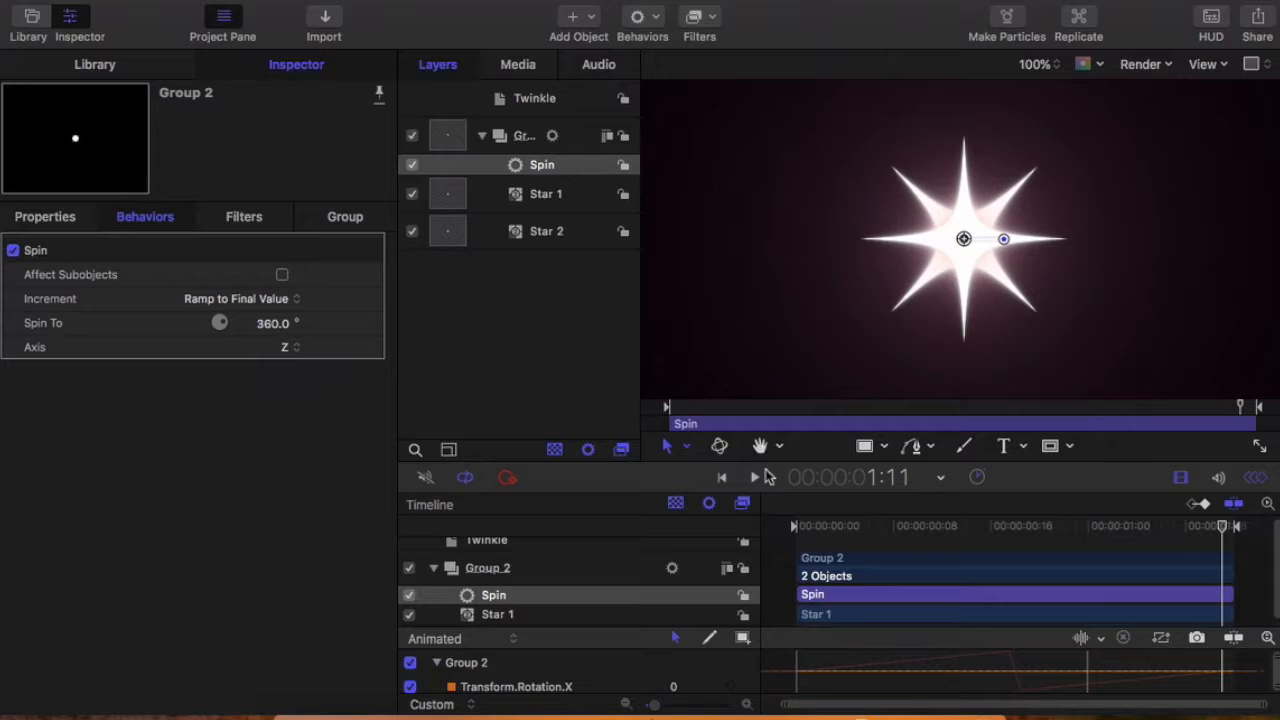
{"action": "left_click", "coordinate": [756, 482]}
{"action": "left_click", "coordinate": [756, 482]}
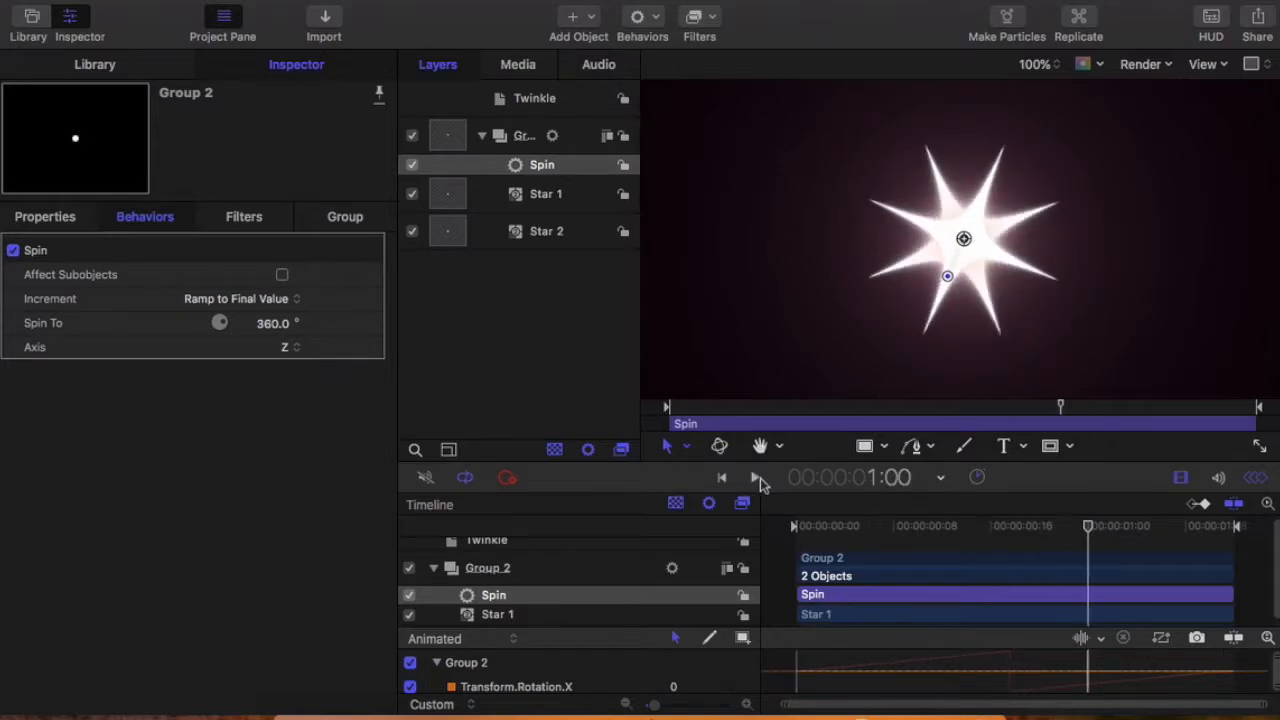
{"action": "key", "text": "Home"}
Step: Apply the Grow/Shrink behavior from the Basic Motion behaviors to Group 2 and open its parameters
{"action": "left_click", "coordinate": [95, 64]}
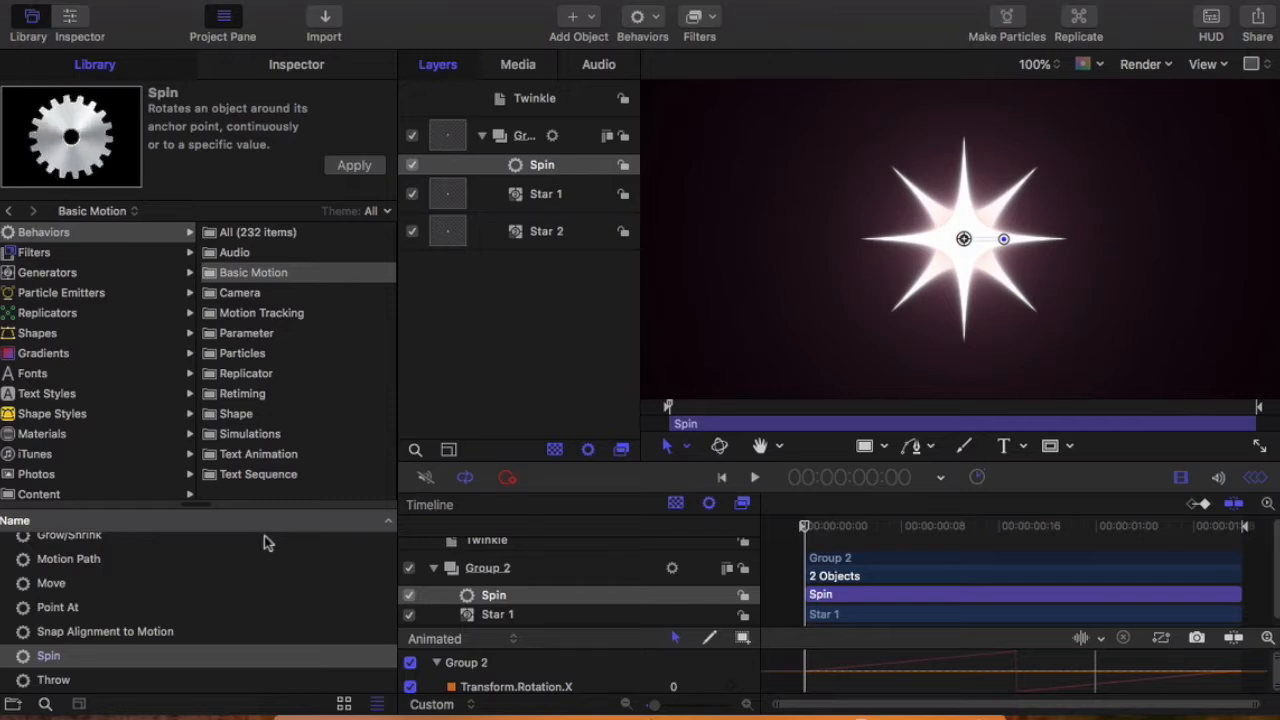
{"action": "scroll", "coordinate": [183, 598], "scroll_direction": "down", "scroll_amount": 1}
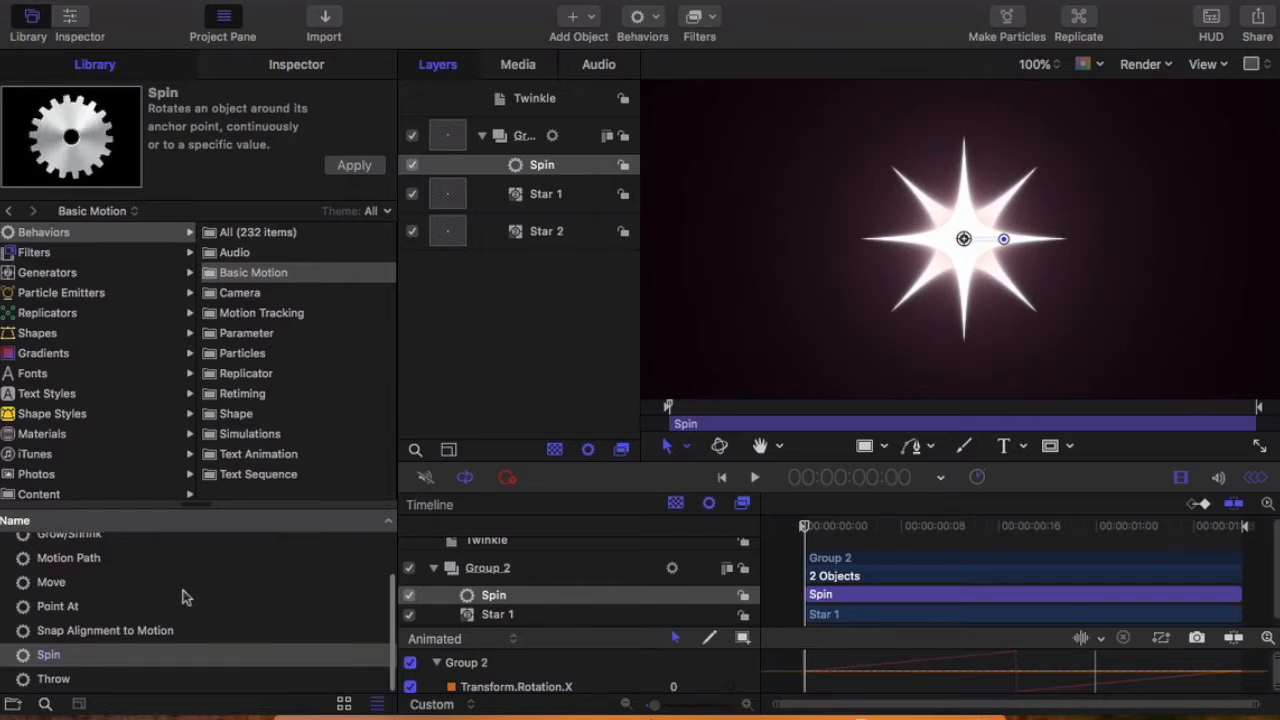
{"action": "scroll", "coordinate": [182, 597], "scroll_direction": "up", "scroll_amount": 2}
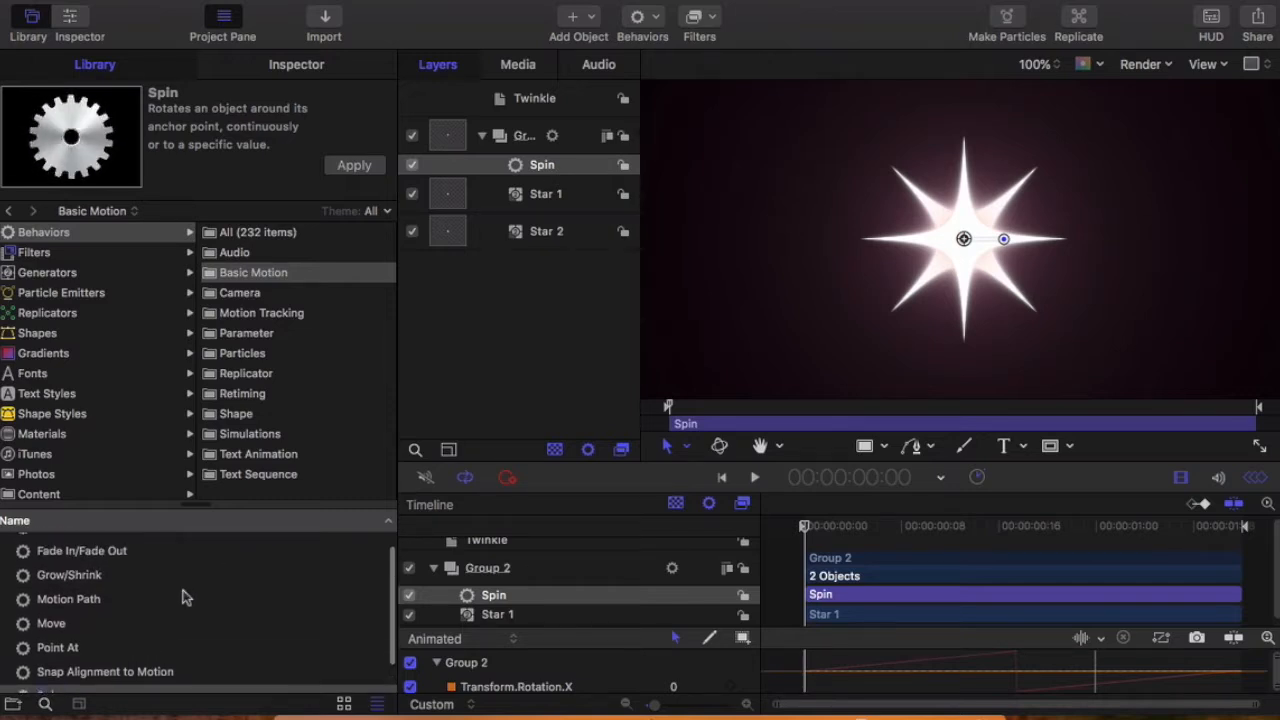
{"action": "scroll", "coordinate": [183, 597], "scroll_direction": "up", "scroll_amount": 1}
{"action": "left_click", "coordinate": [80, 588]}
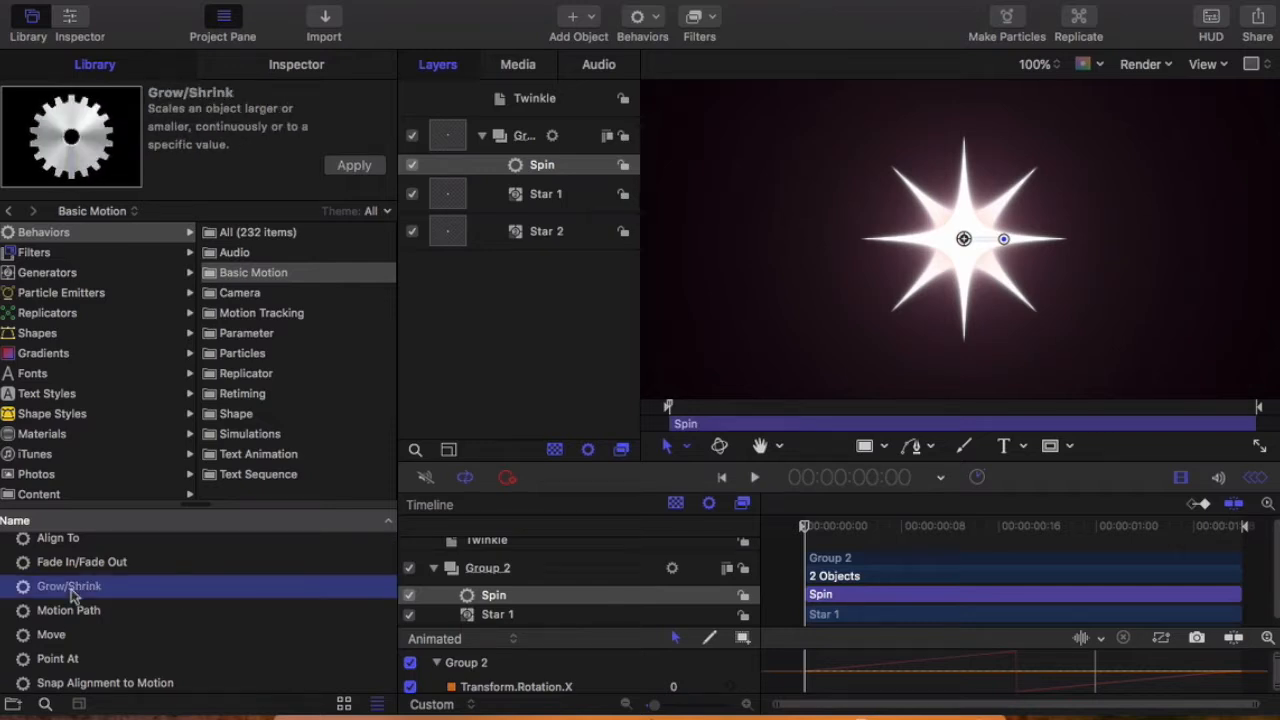
{"action": "left_click_drag", "start_coordinate": [80, 588], "coordinate": [549, 184]}
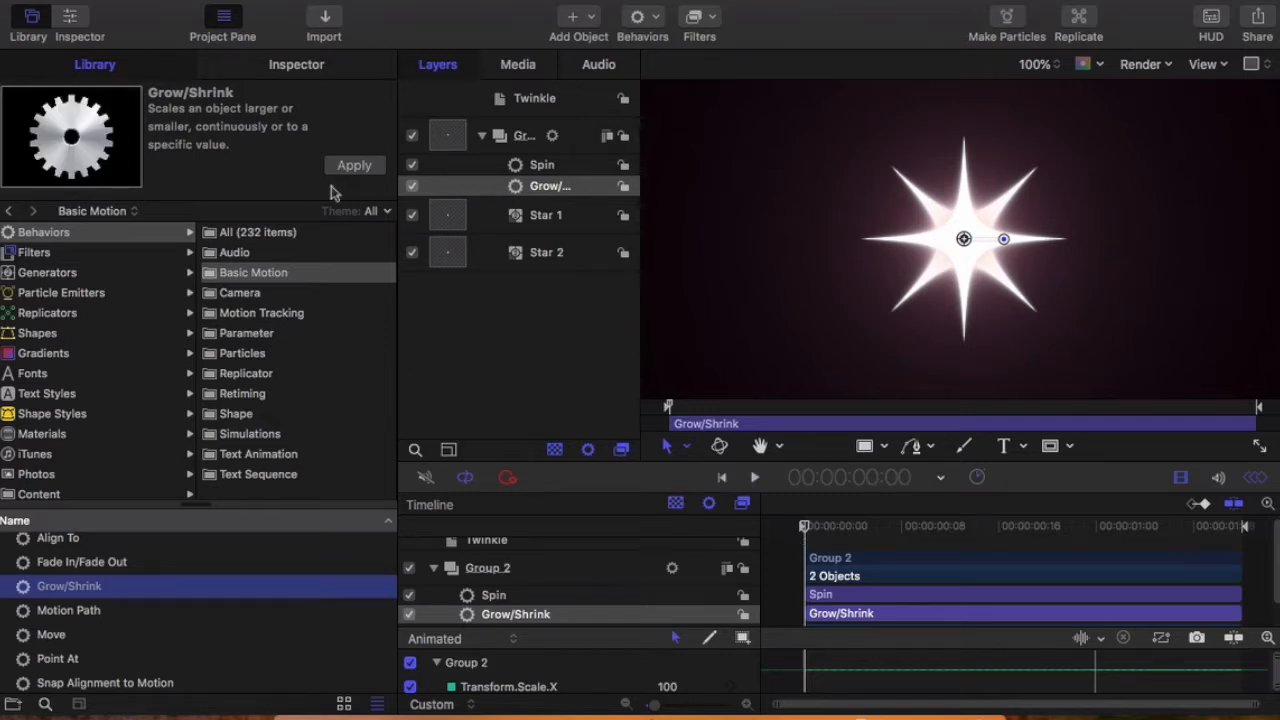
{"action": "left_click", "coordinate": [455, 186]}
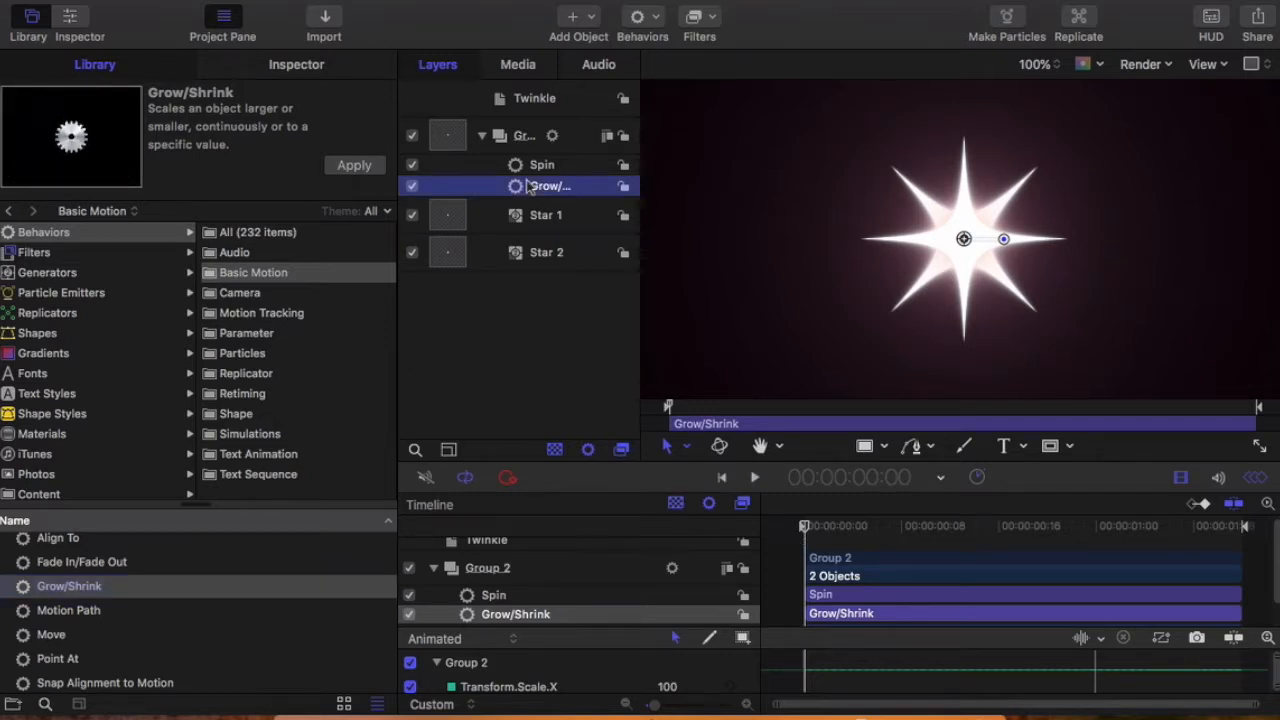
{"action": "left_click", "coordinate": [296, 66]}
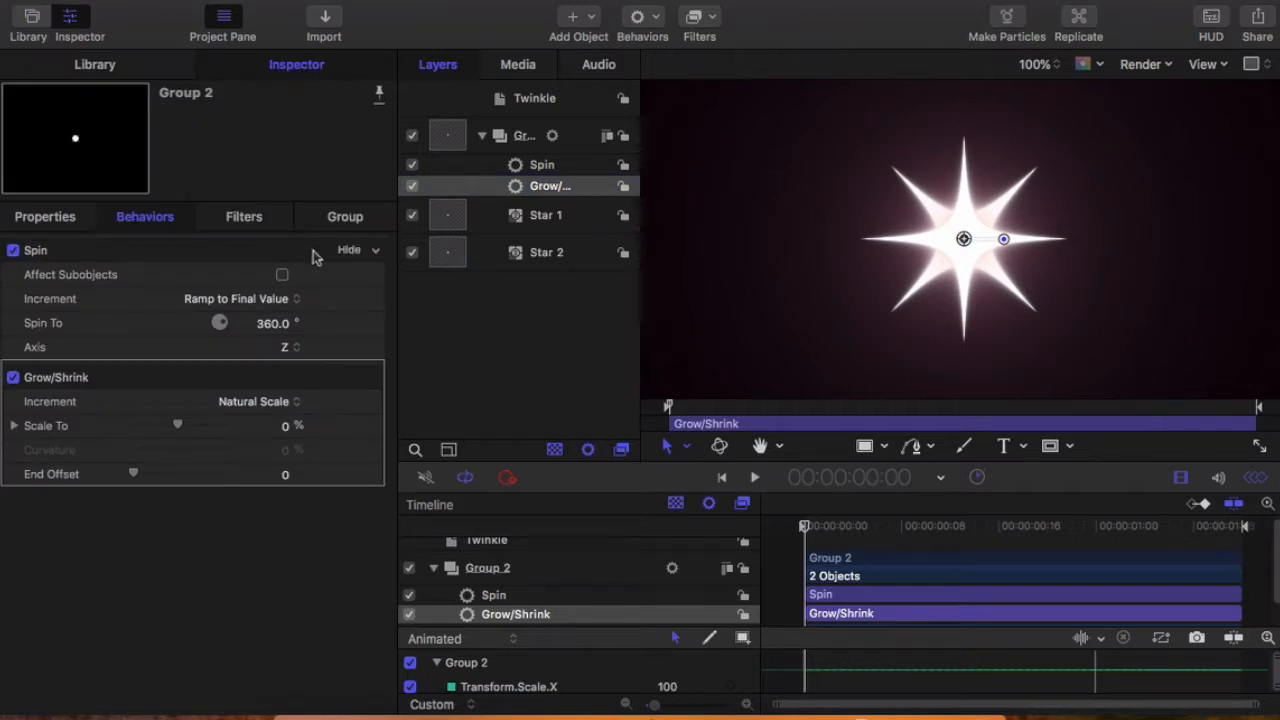
Step: Scale both Star 1 and Star 2 down to about 10% and deselect them
{"action": "left_click", "coordinate": [514, 226]}
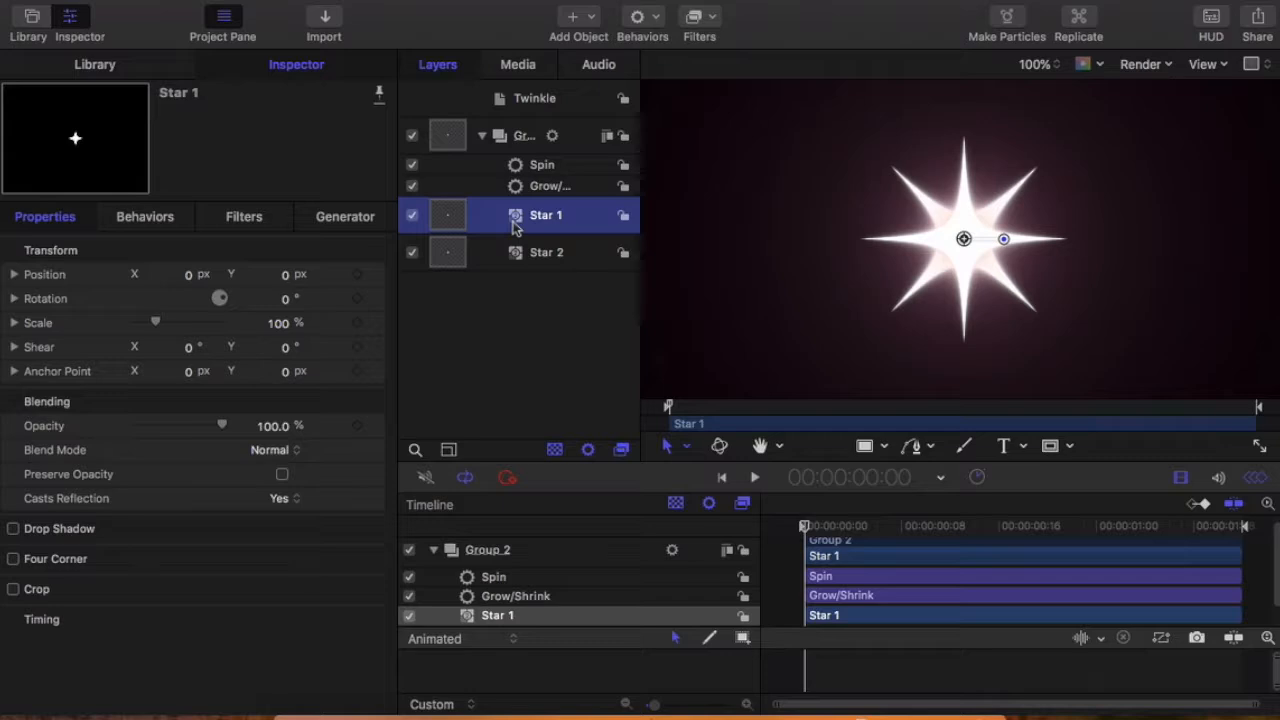
{"action": "left_click", "coordinate": [547, 261]}
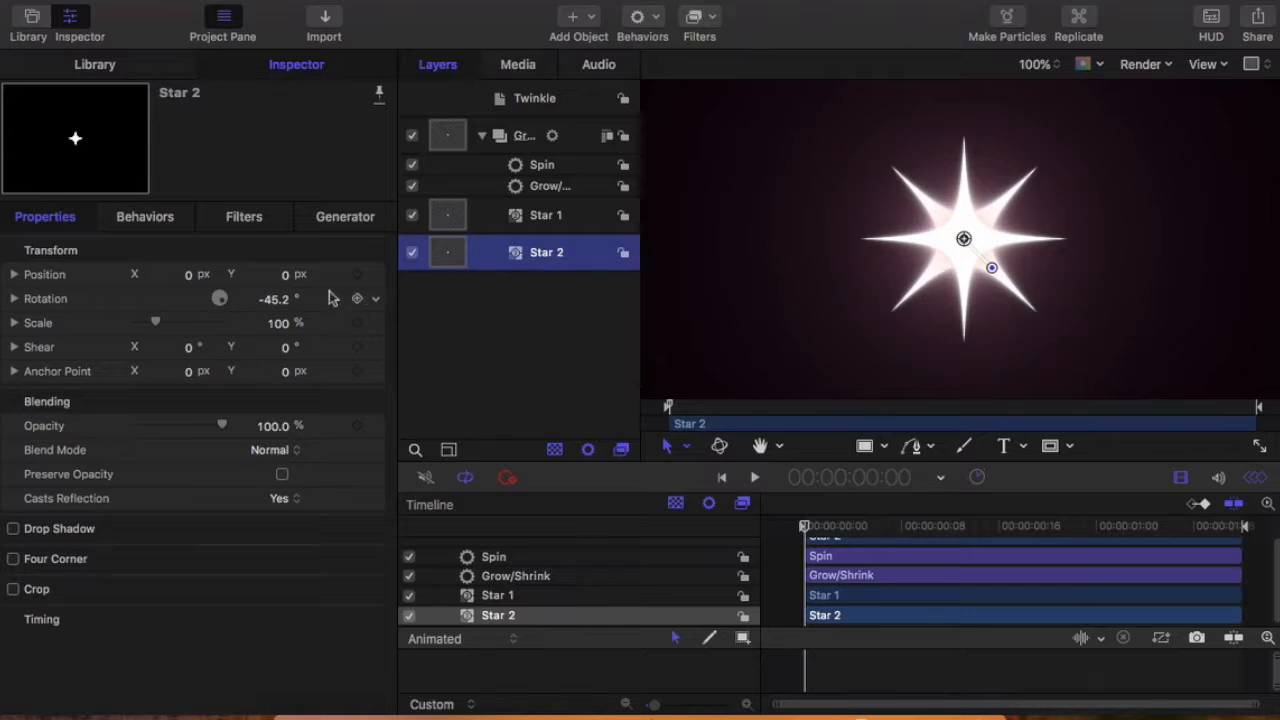
{"action": "left_click", "coordinate": [519, 213]}
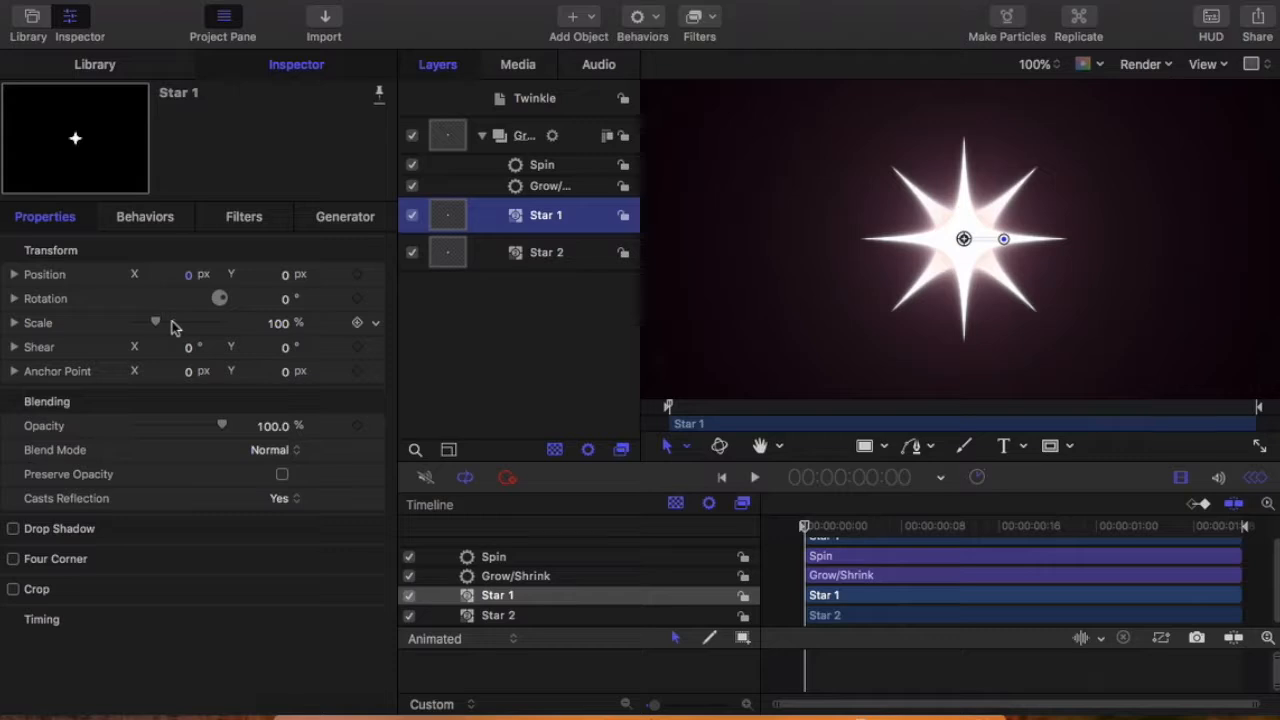
{"action": "left_click_drag", "start_coordinate": [158, 328], "coordinate": [138, 333]}
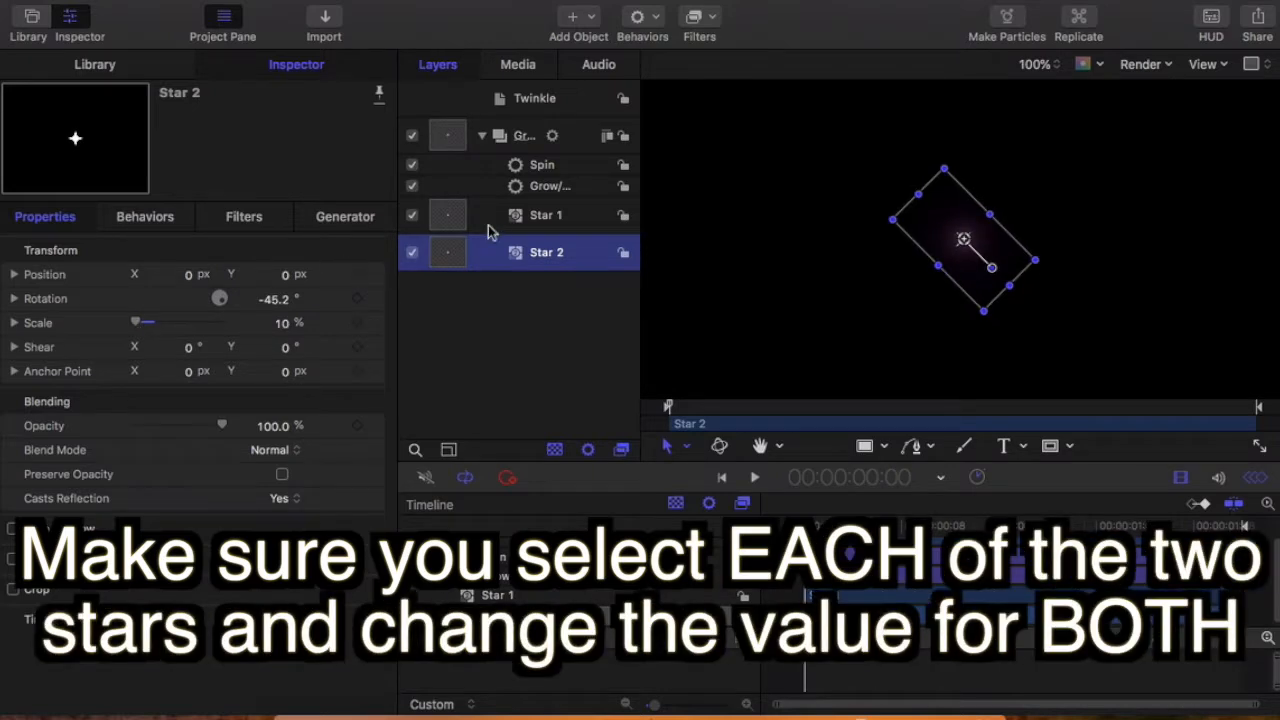
{"action": "left_click", "coordinate": [546, 222]}
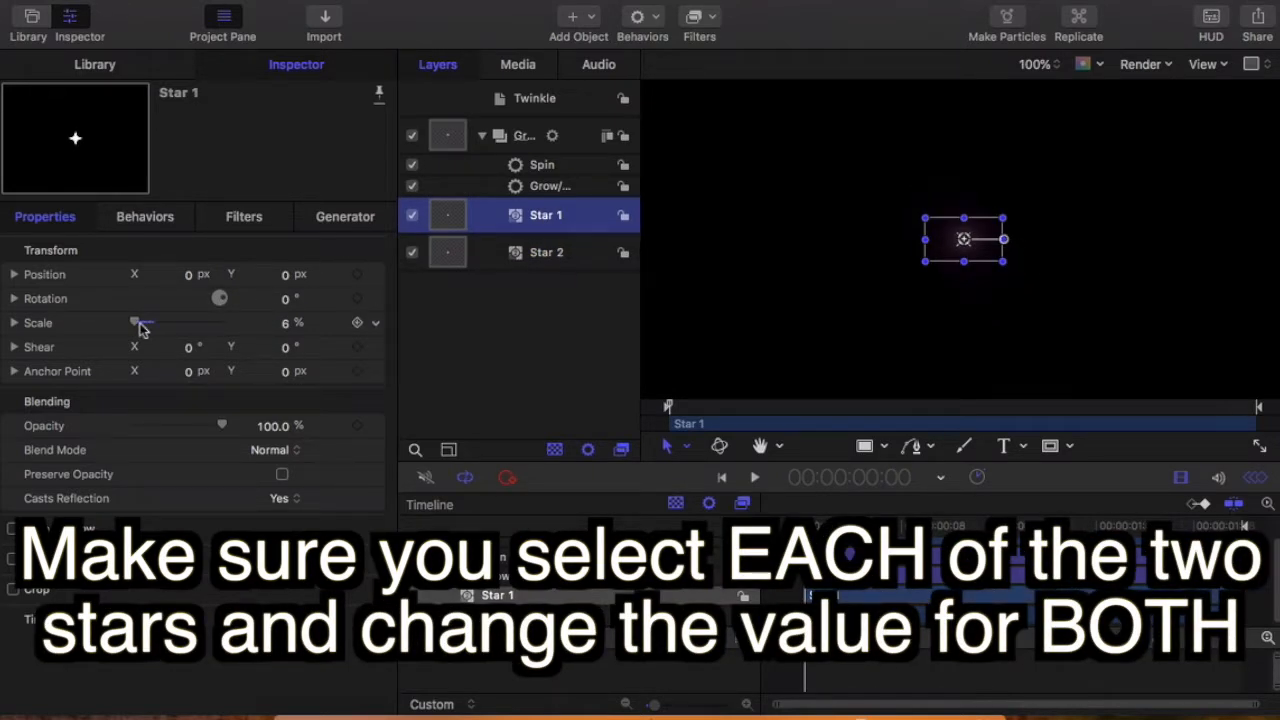
{"action": "left_click_drag", "start_coordinate": [139, 326], "coordinate": [139, 325]}
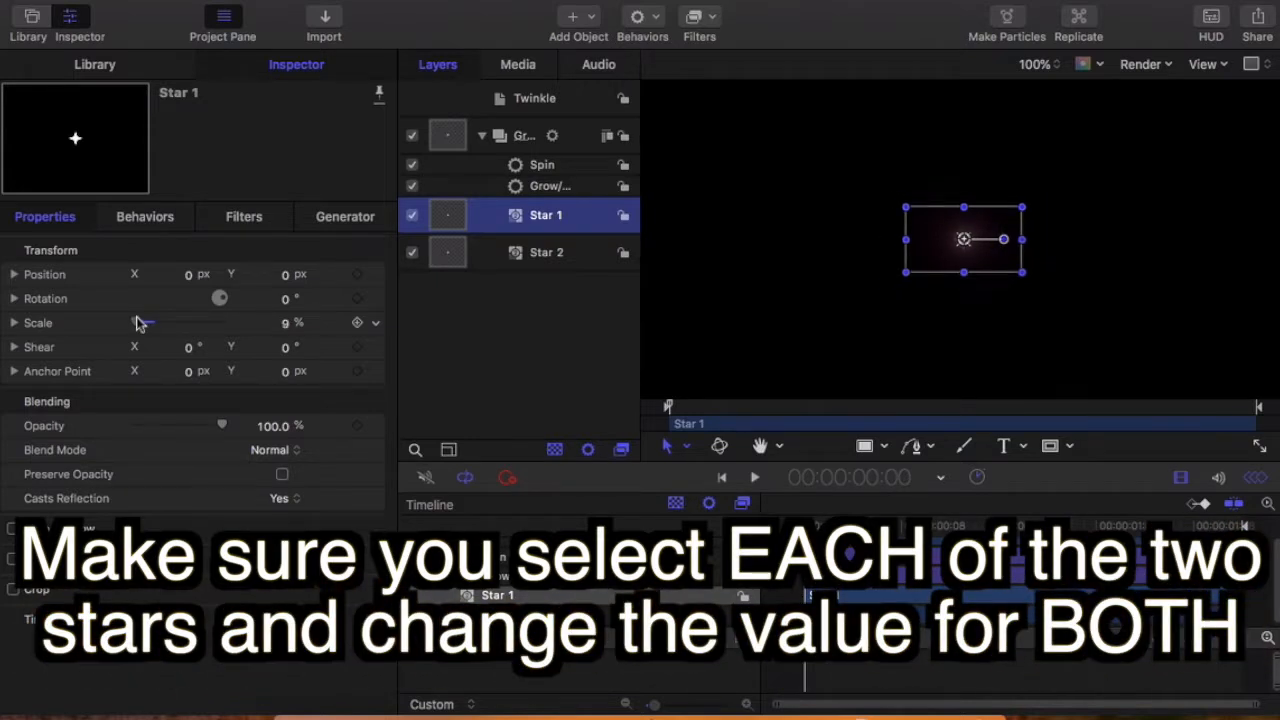
{"action": "left_click_drag", "start_coordinate": [139, 323], "coordinate": [138, 323]}
{"action": "left_click", "coordinate": [752, 290]}
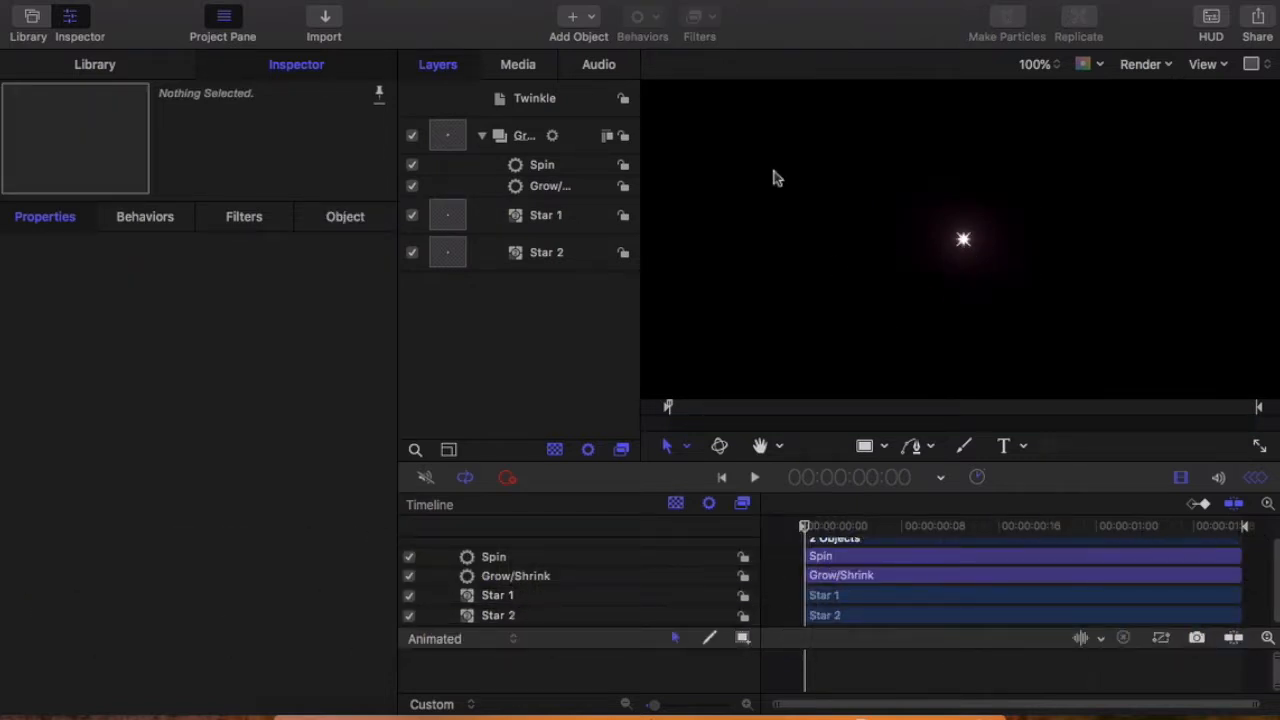
Step: Set the Scale To value of Group 2's Grow/Shrink behavior to 1000%
{"action": "left_click", "coordinate": [552, 188]}
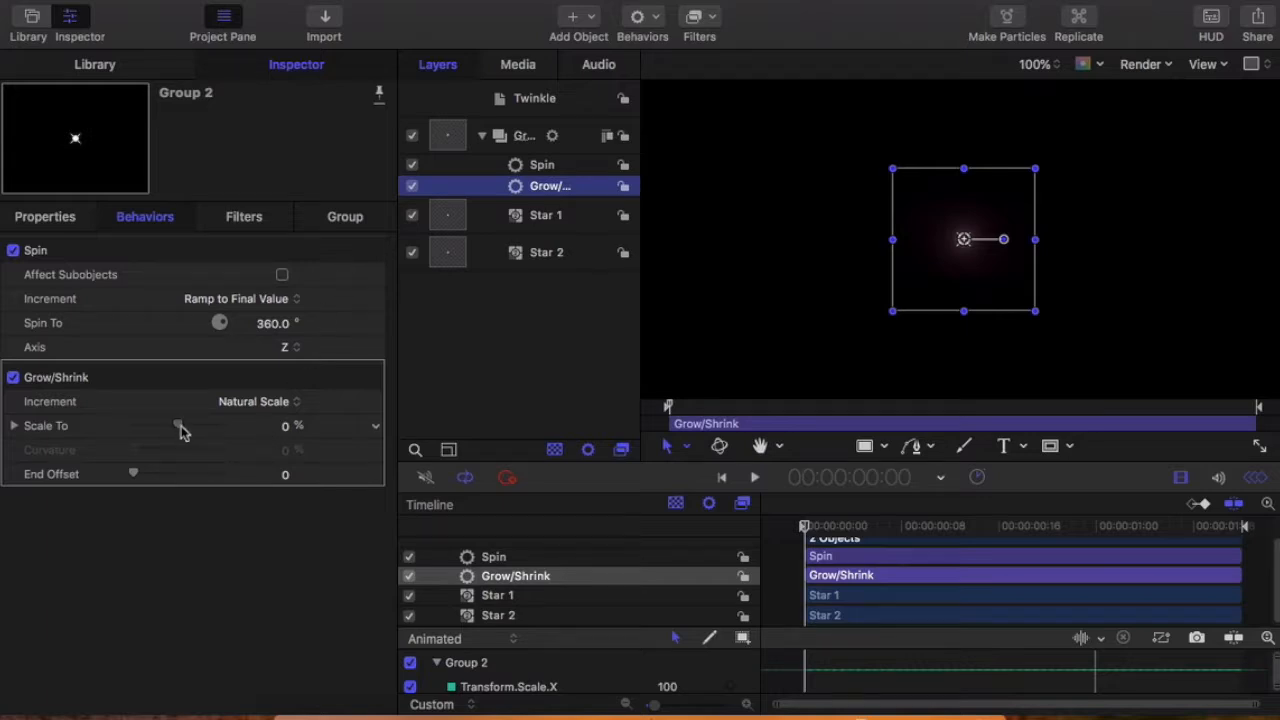
{"action": "left_click_drag", "start_coordinate": [180, 430], "coordinate": [280, 448]}
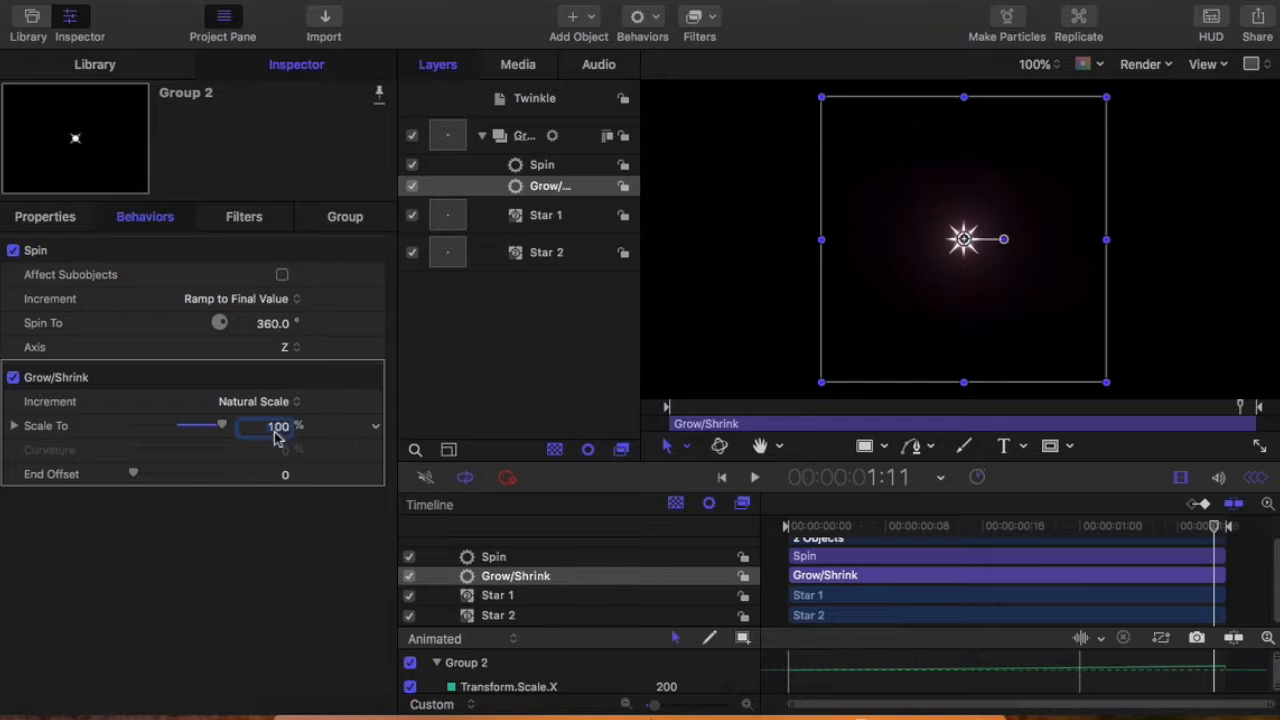
{"action": "double_click", "coordinate": [272, 430]}
{"action": "type", "text": "1000"}
{"action": "key", "text": "Return"}
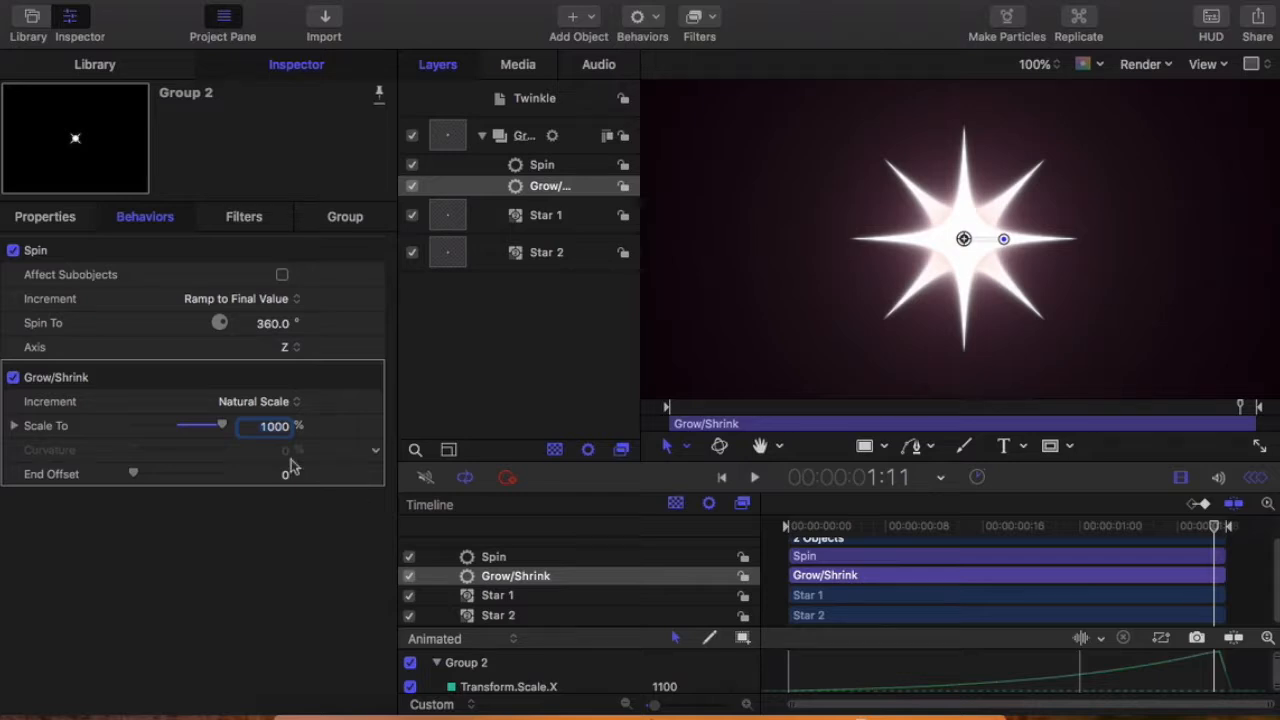
Step: Preview the spinning, growing star from the project start and return the playhead to the first frame
{"action": "left_click_drag", "start_coordinate": [1218, 533], "coordinate": [787, 578]}
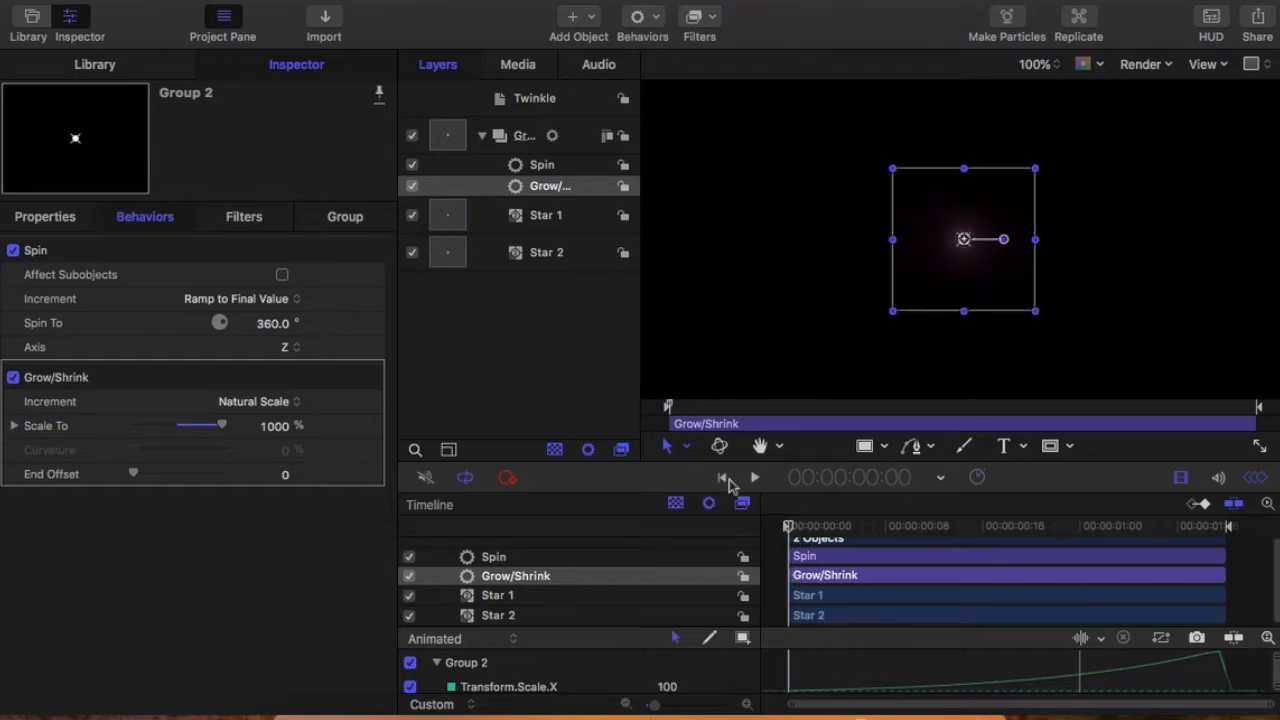
{"action": "left_click", "coordinate": [753, 479]}
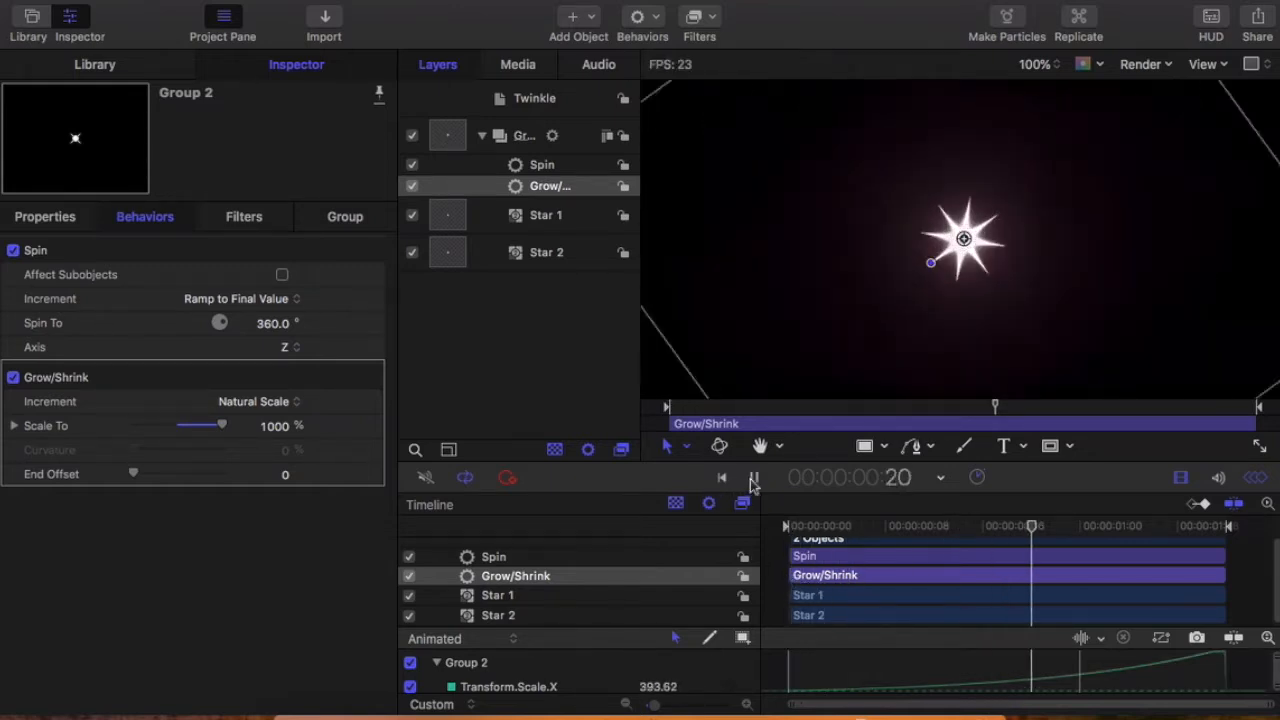
{"action": "left_click", "coordinate": [753, 479]}
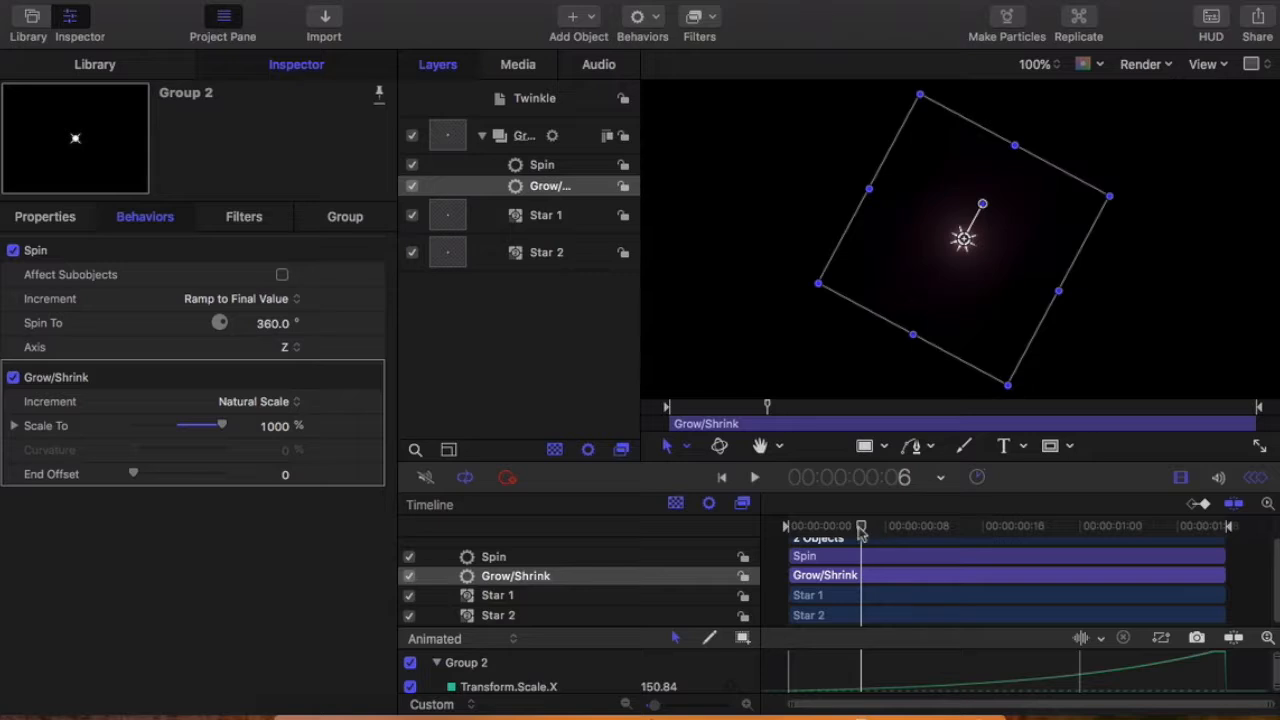
{"action": "left_click_drag", "start_coordinate": [863, 535], "coordinate": [783, 540]}
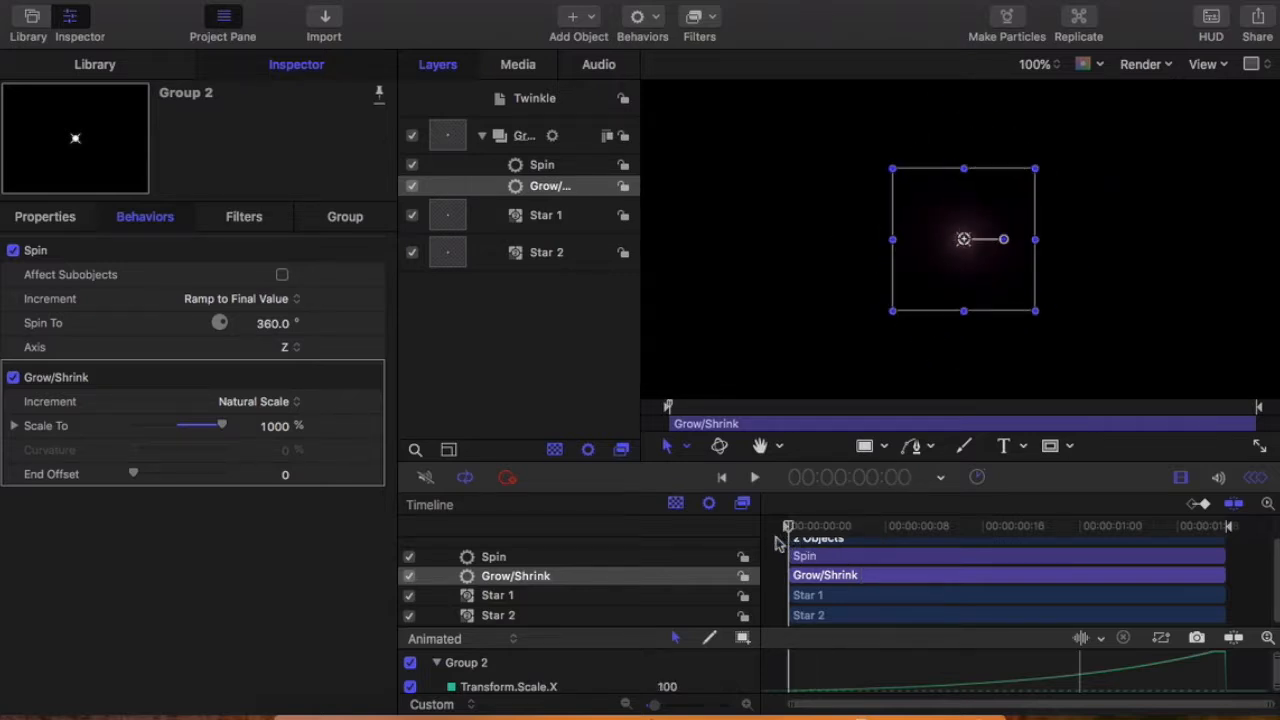
Step: Try the Ramp to Final Value increment on the Grow/Shrink behavior and preview the growth
{"action": "left_click", "coordinate": [284, 402]}
{"action": "left_click", "coordinate": [281, 386]}
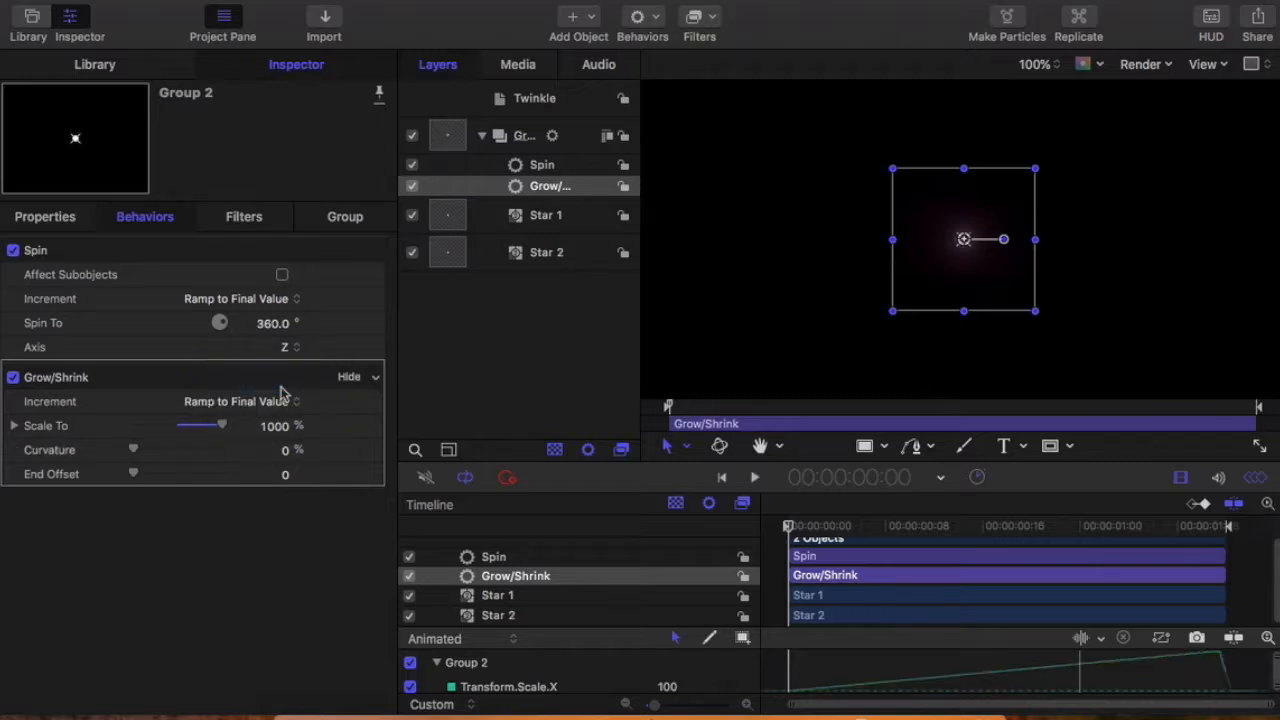
{"action": "left_click", "coordinate": [754, 478]}
{"action": "left_click", "coordinate": [754, 480]}
Step: Try the Continuous Rate increment with its Curvature setting on Grow/Shrink, and switch back to Natural Scale
{"action": "left_click", "coordinate": [283, 401]}
{"action": "left_click", "coordinate": [283, 412]}
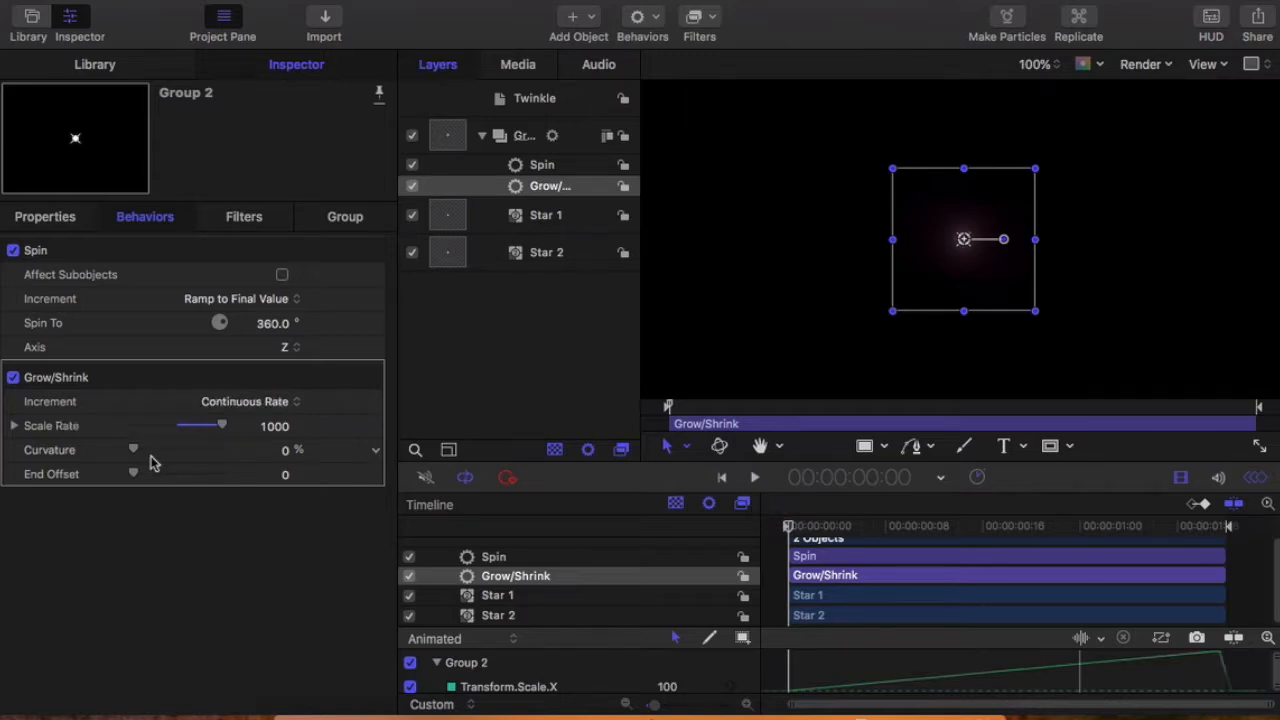
{"action": "mouse_move", "coordinate": [134, 450]}
{"action": "left_mouse_down"}
{"action": "mouse_move", "coordinate": [229, 450]}
{"action": "mouse_move", "coordinate": [120, 450]}
{"action": "left_mouse_up"}
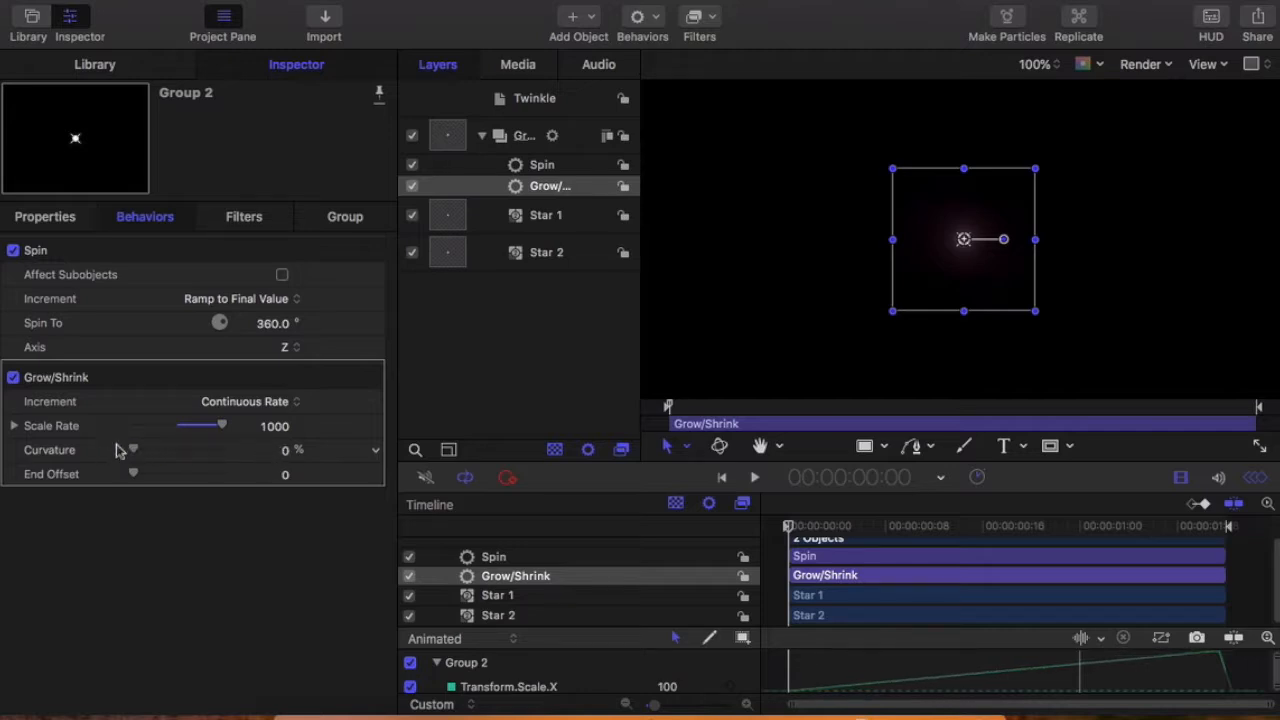
{"action": "left_click", "coordinate": [229, 405]}
{"action": "left_click", "coordinate": [229, 438]}
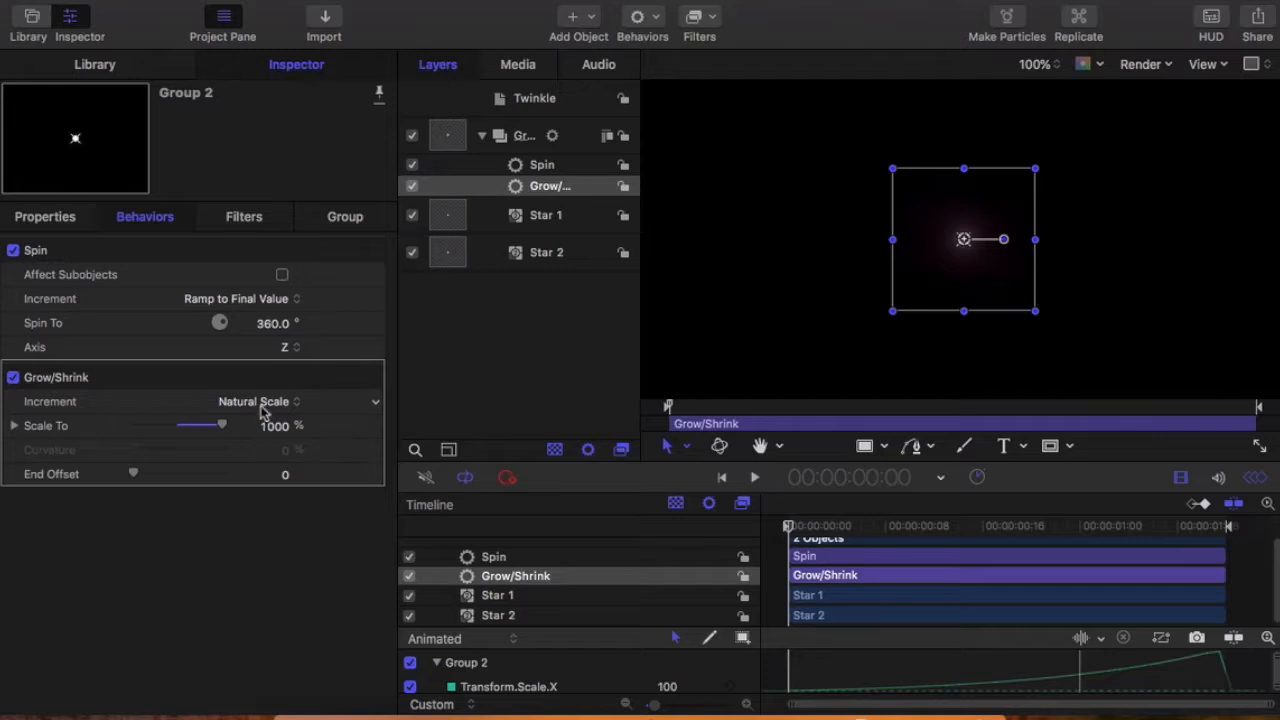
Step: Set the Grow/Shrink increment to Ramp to Final Value and preview the deselected star from the project start
{"action": "left_click", "coordinate": [260, 410]}
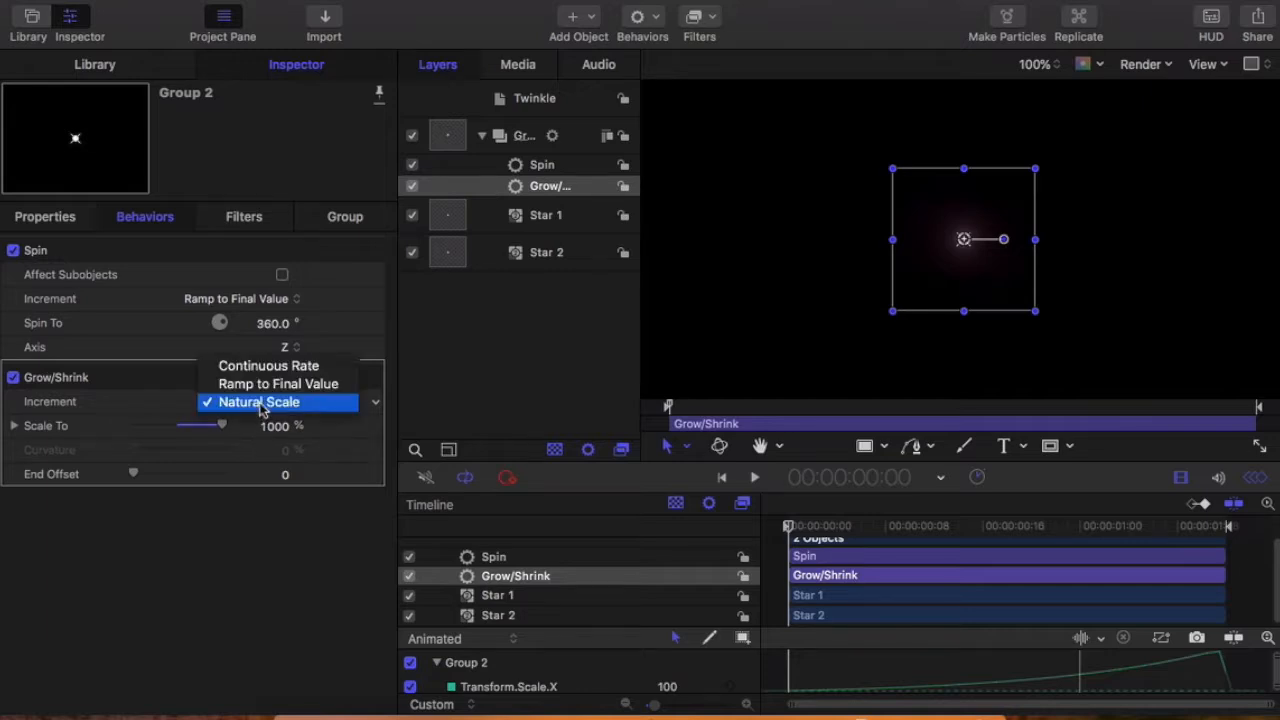
{"action": "left_click", "coordinate": [259, 386]}
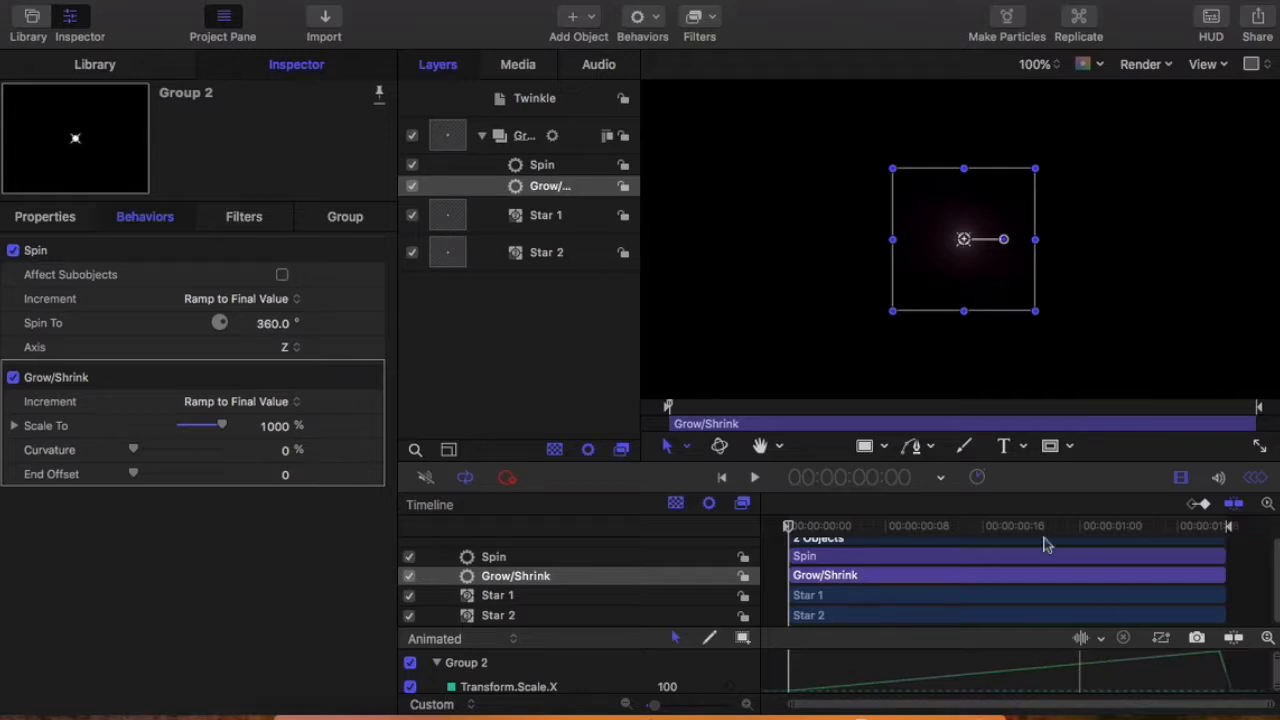
{"action": "left_click_drag", "start_coordinate": [805, 535], "coordinate": [773, 562]}
{"action": "left_click", "coordinate": [779, 298]}
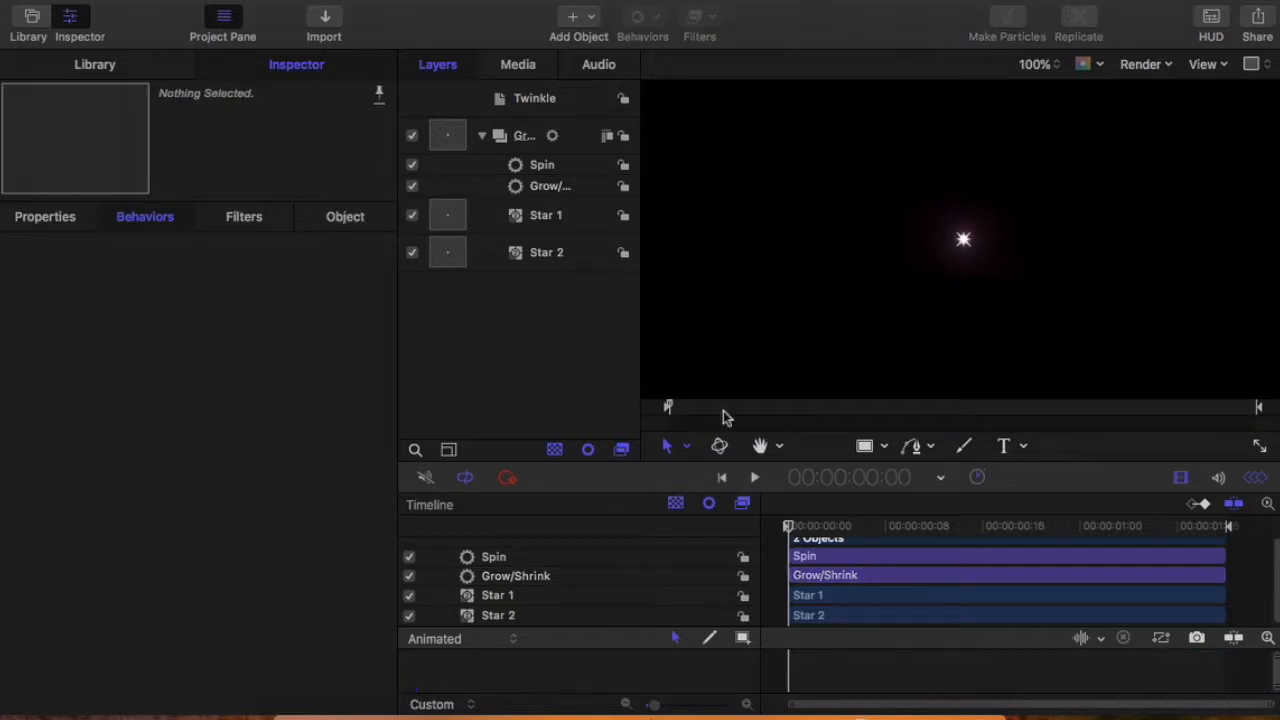
{"action": "left_click", "coordinate": [754, 479]}
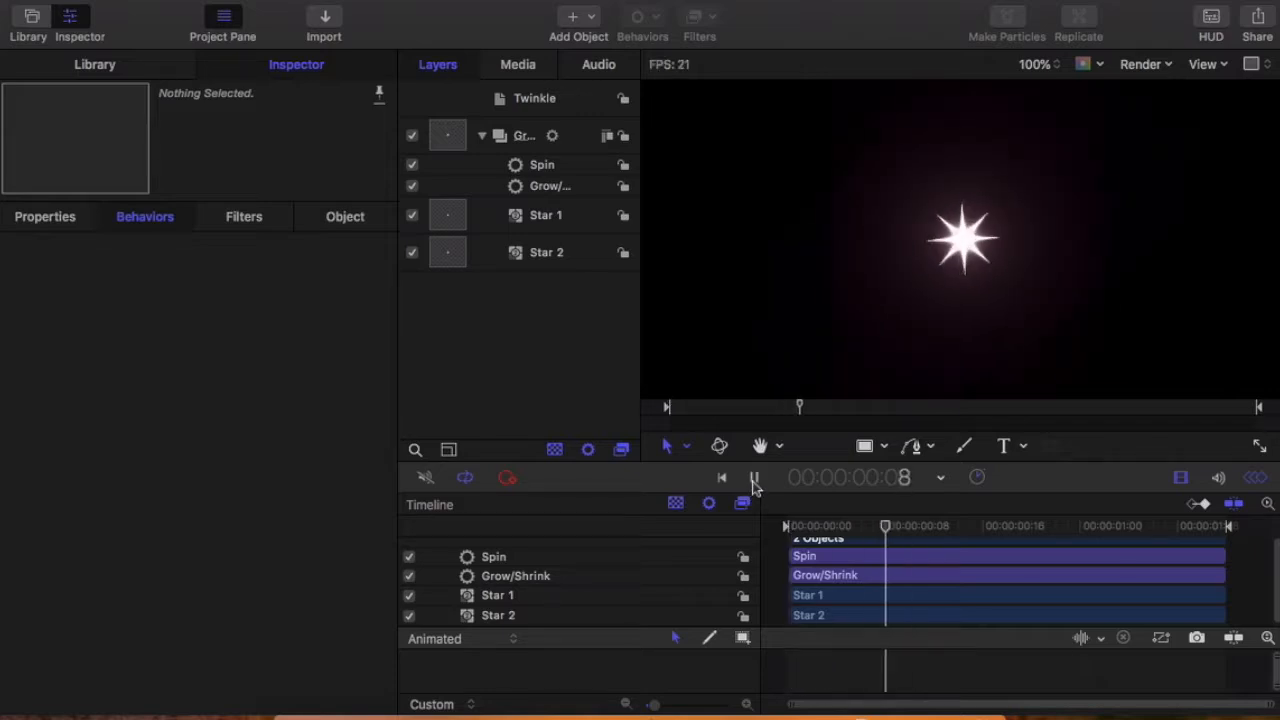
{"action": "left_click", "coordinate": [754, 479]}
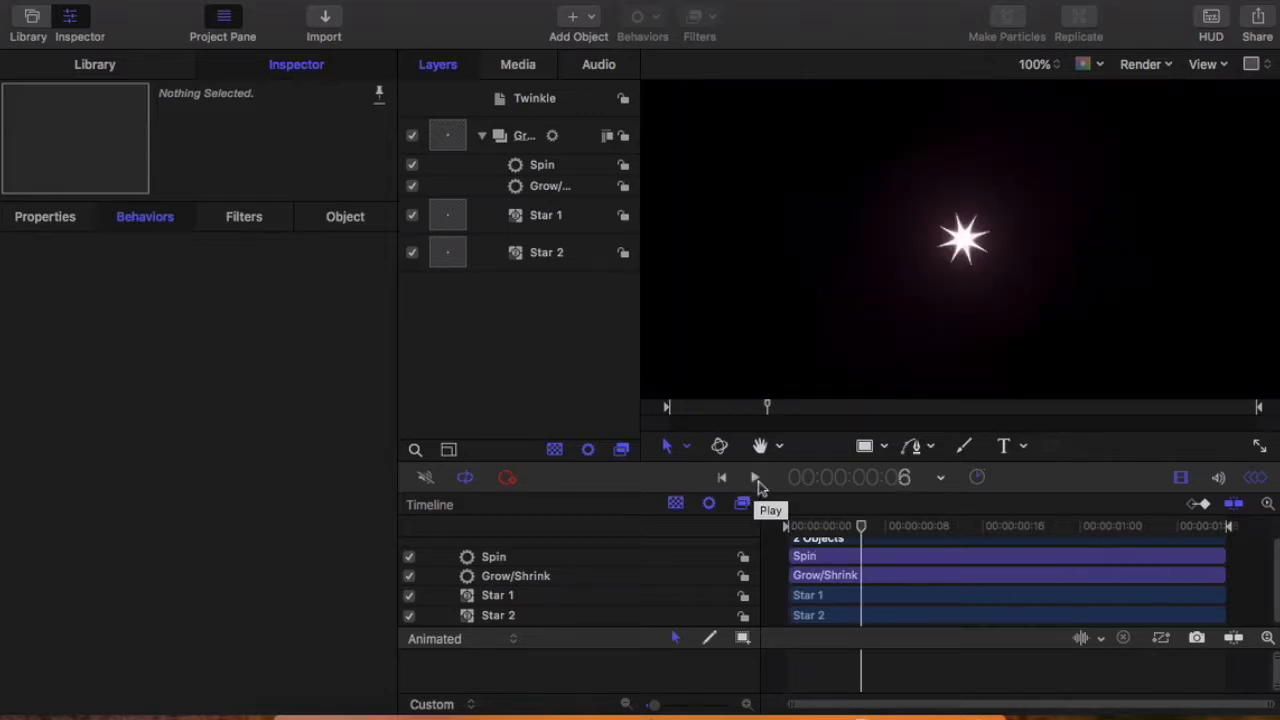
{"action": "left_click_drag", "start_coordinate": [863, 535], "coordinate": [721, 535]}
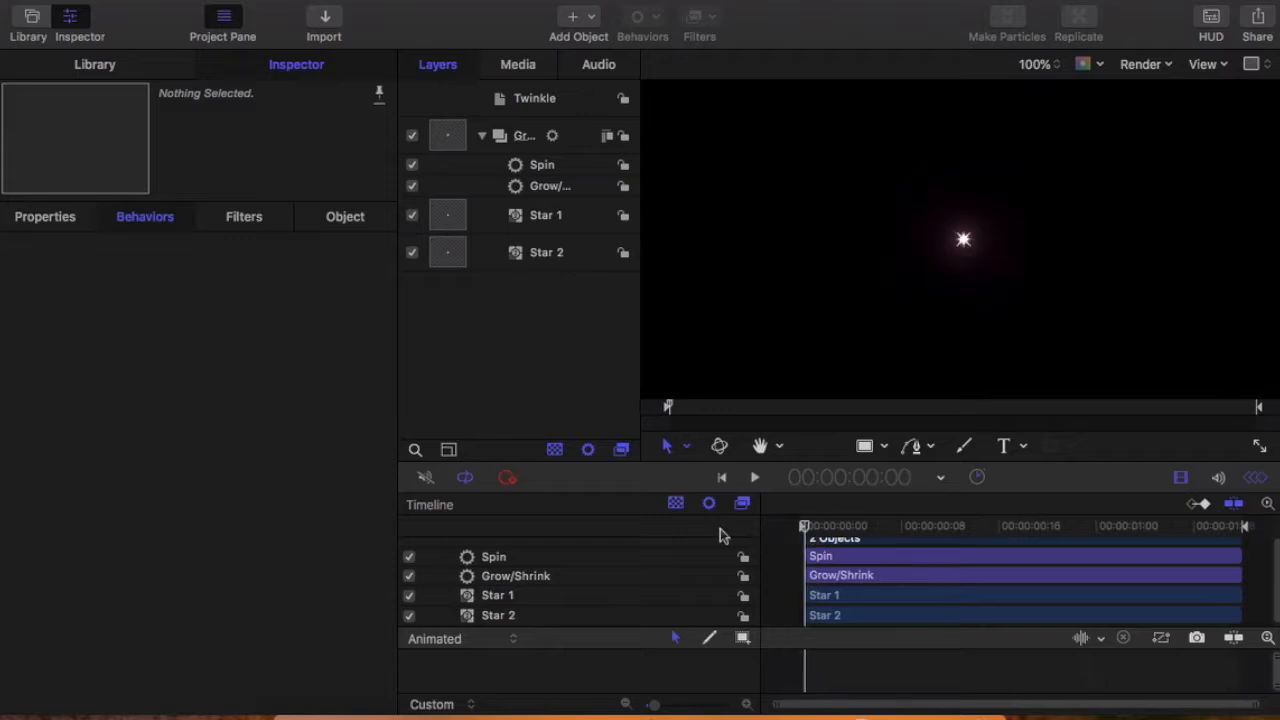
Step: Apply the Fade In/Fade Out behavior from the Basic Motion behaviors to Group 2
{"action": "left_click", "coordinate": [84, 70]}
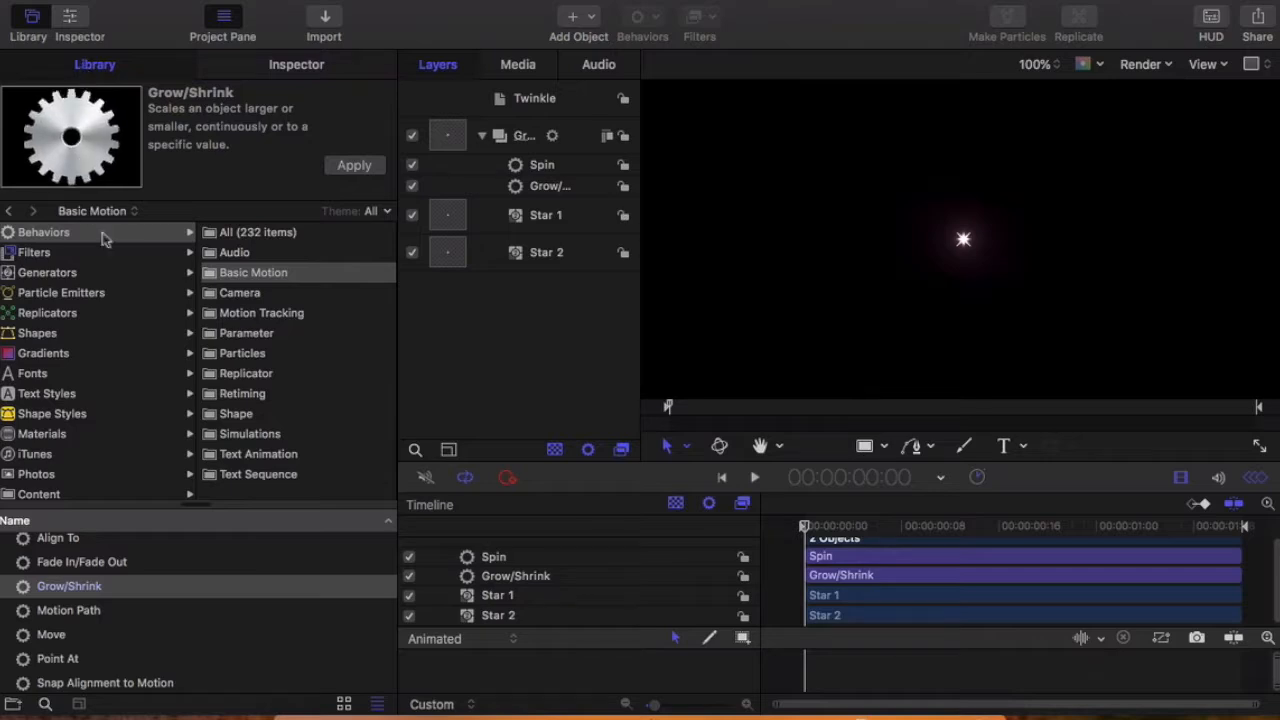
{"action": "left_click", "coordinate": [246, 278]}
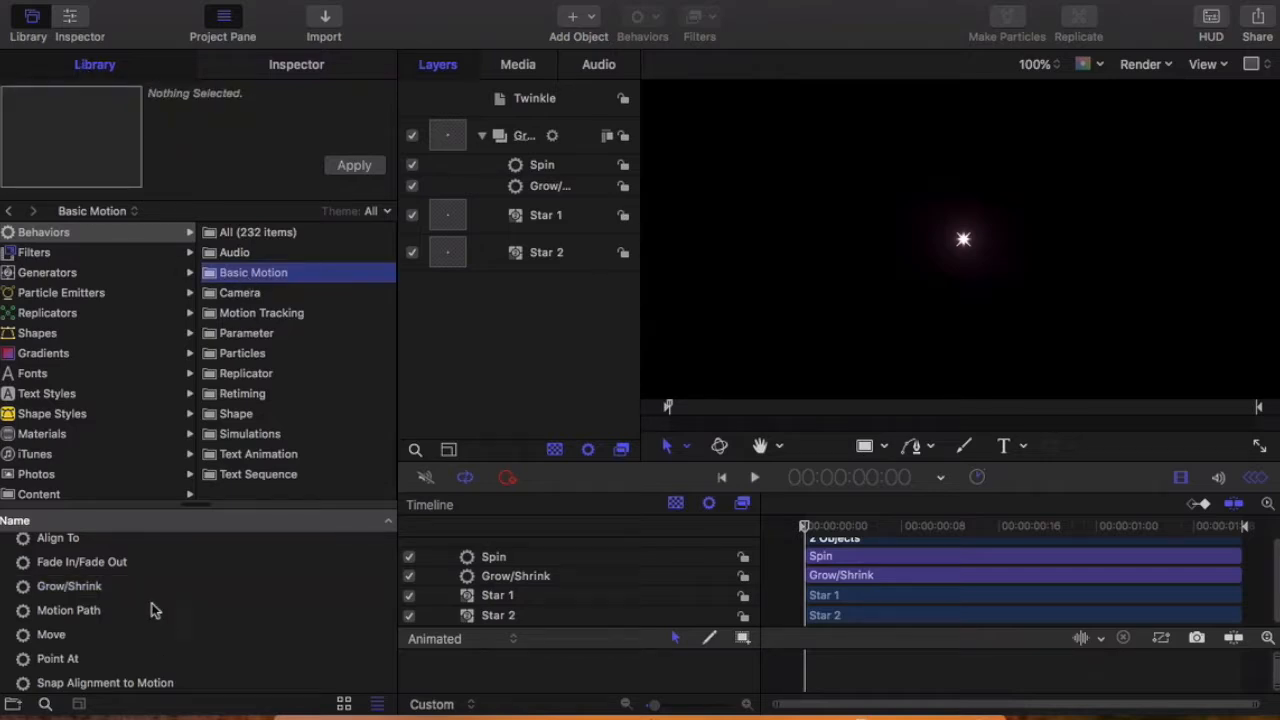
{"action": "scroll", "coordinate": [200, 686], "scroll_direction": "down", "scroll_amount": 3}
{"action": "scroll", "coordinate": [200, 686], "scroll_direction": "up", "scroll_amount": 3}
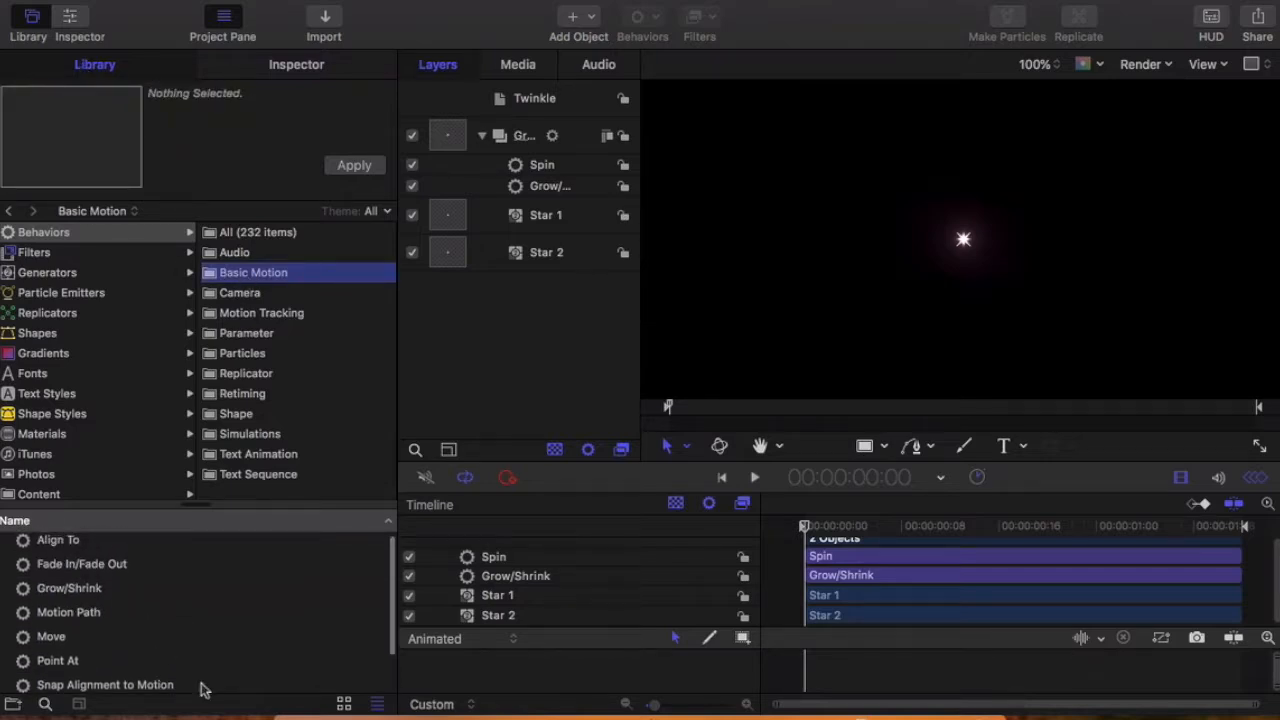
{"action": "left_click", "coordinate": [114, 574]}
{"action": "left_click_drag", "start_coordinate": [114, 582], "coordinate": [557, 200]}
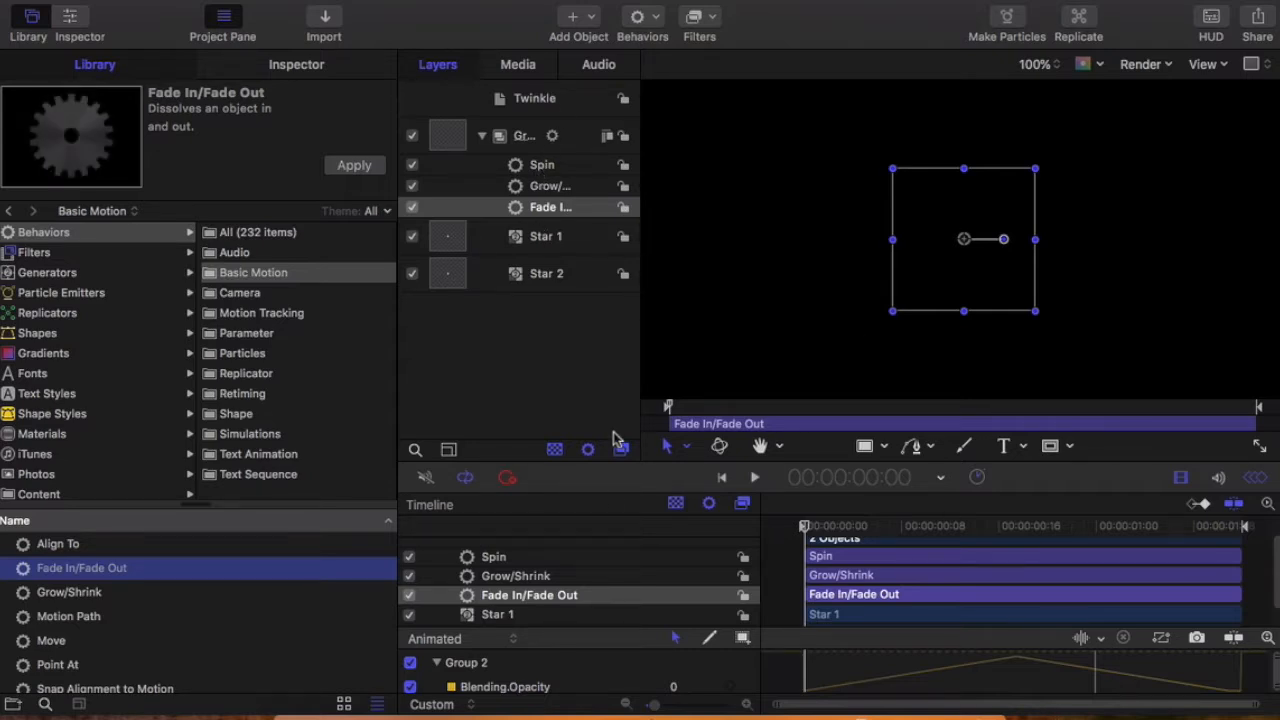
Step: Open the Fade In/Fade Out behavior's parameters and set its Fade In Time to 1.0
{"action": "left_click", "coordinate": [537, 212]}
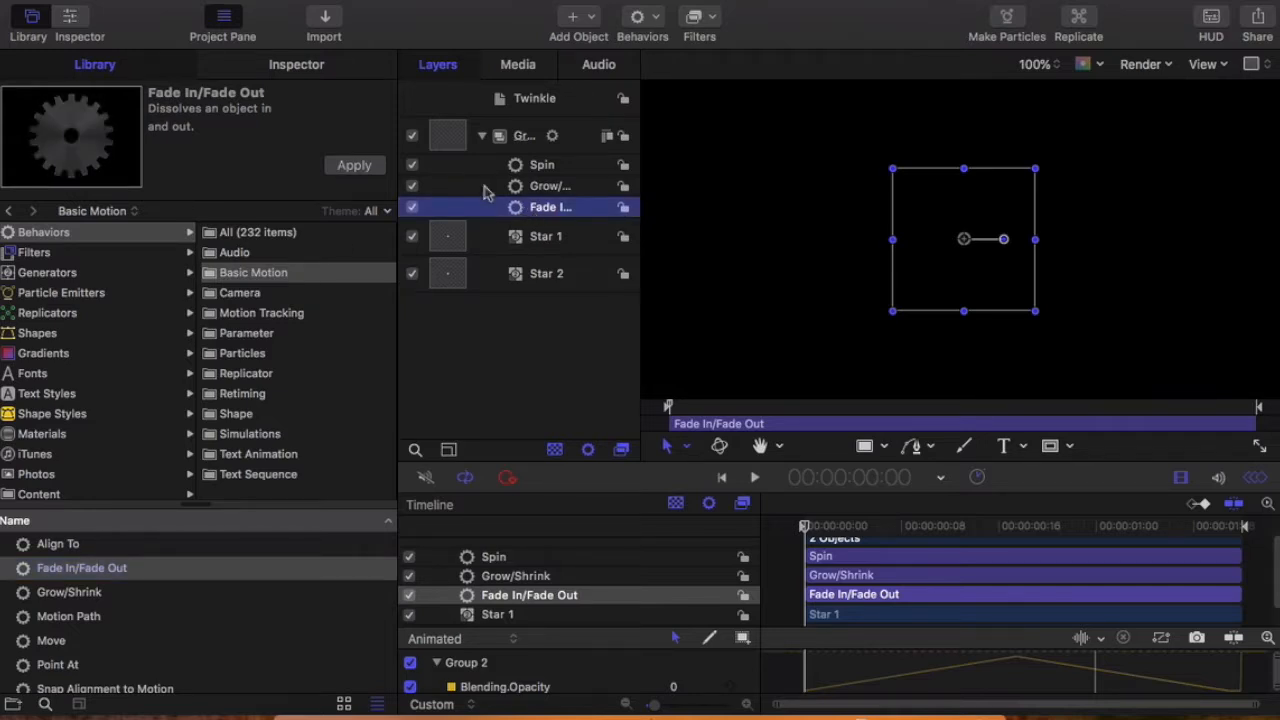
{"action": "left_click", "coordinate": [290, 68]}
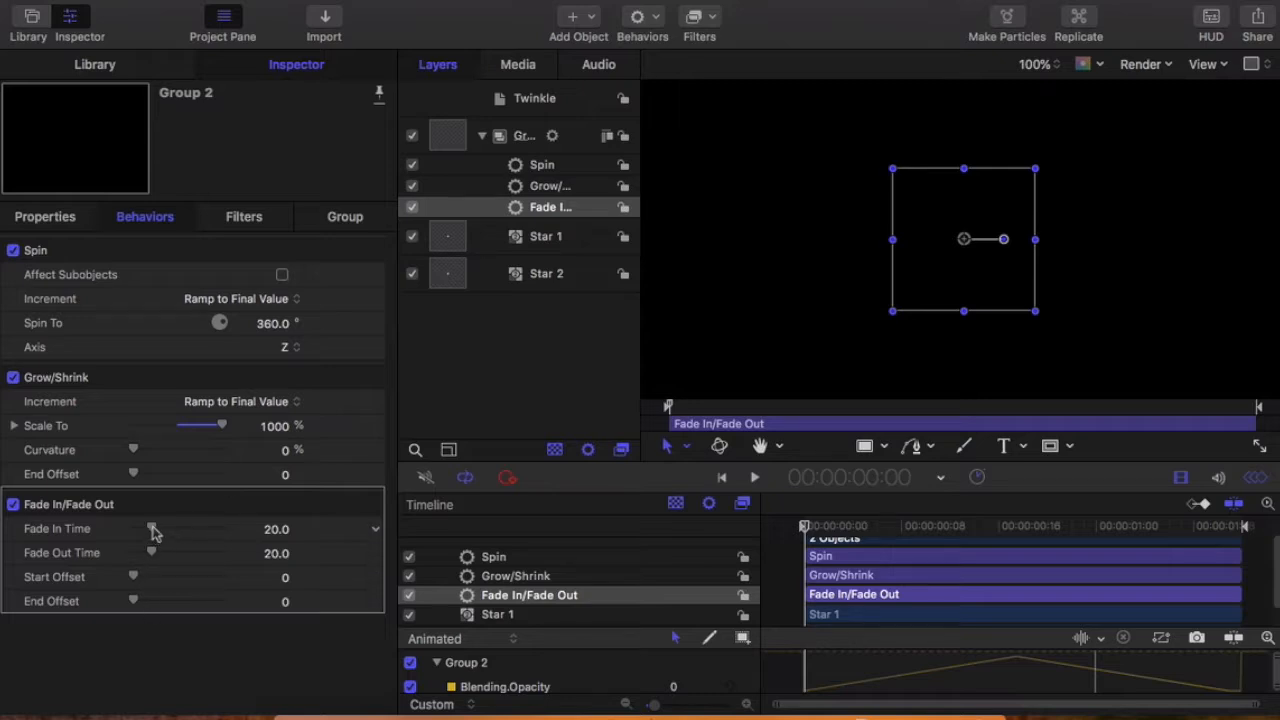
{"action": "left_click_drag", "start_coordinate": [152, 532], "coordinate": [138, 538]}
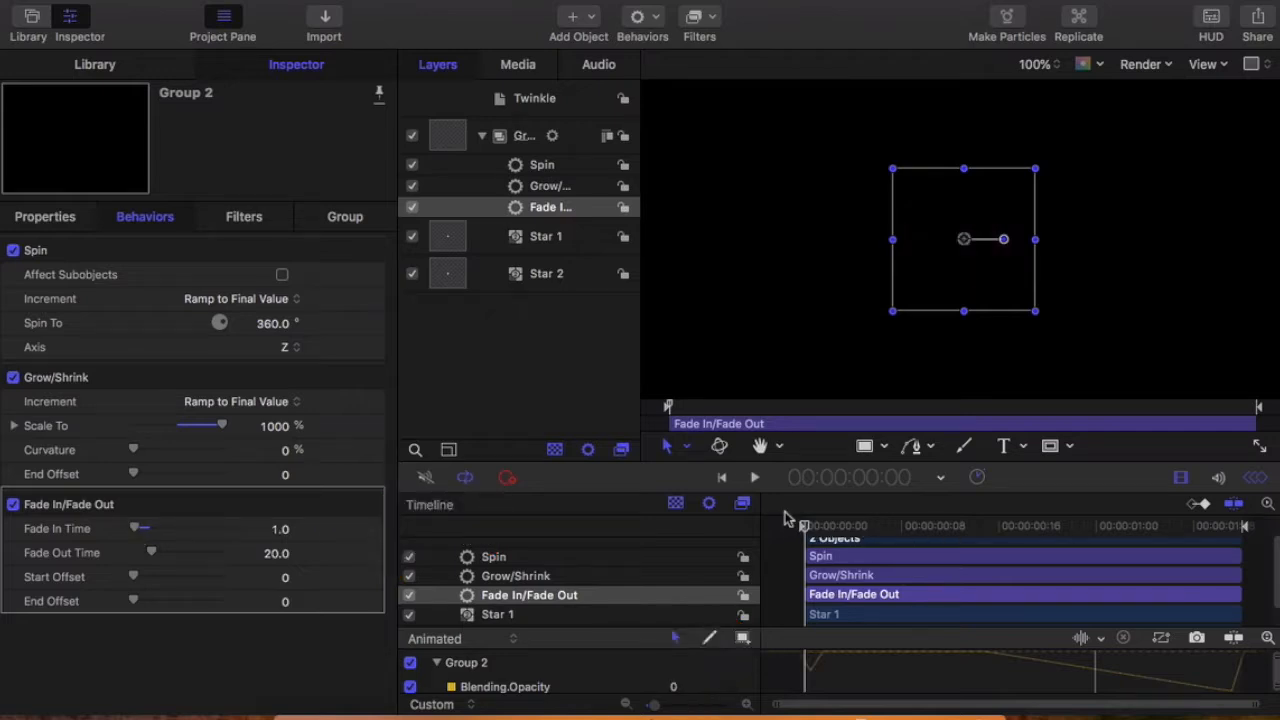
Step: Check the star at frame 1, deselect it and preview the fade-in from the project start
{"action": "left_click", "coordinate": [814, 526]}
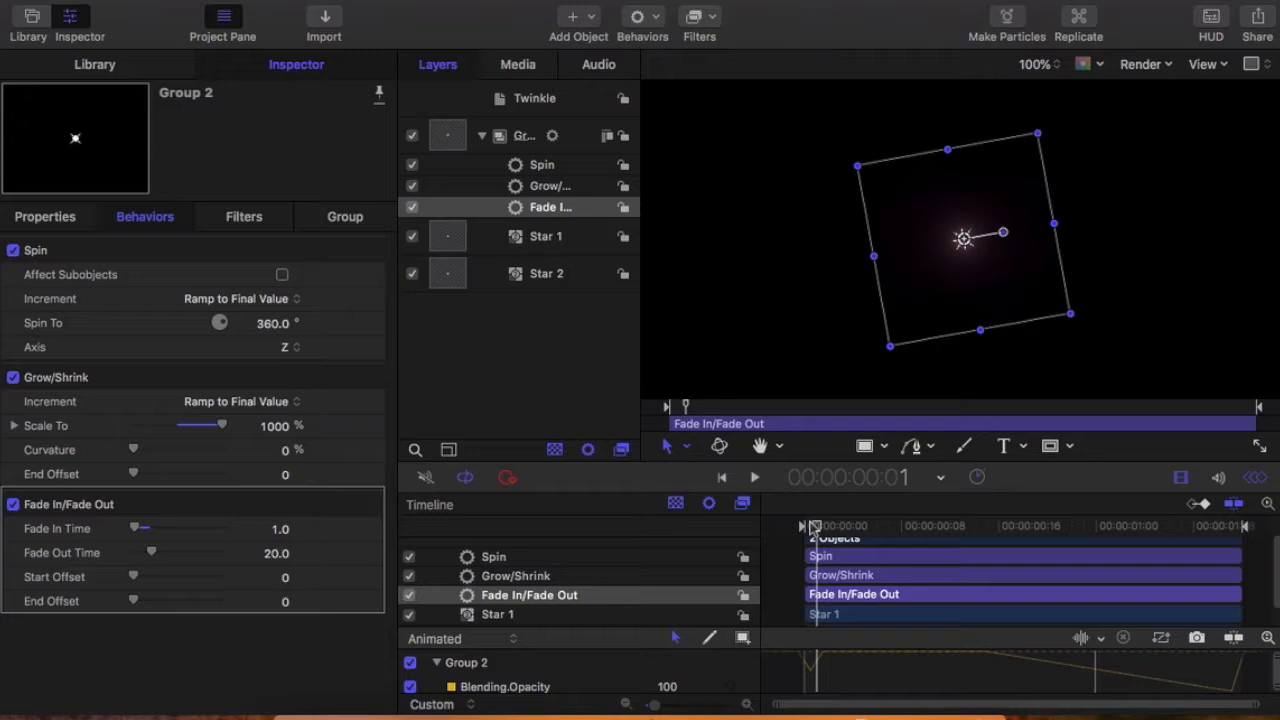
{"action": "left_click", "coordinate": [767, 377]}
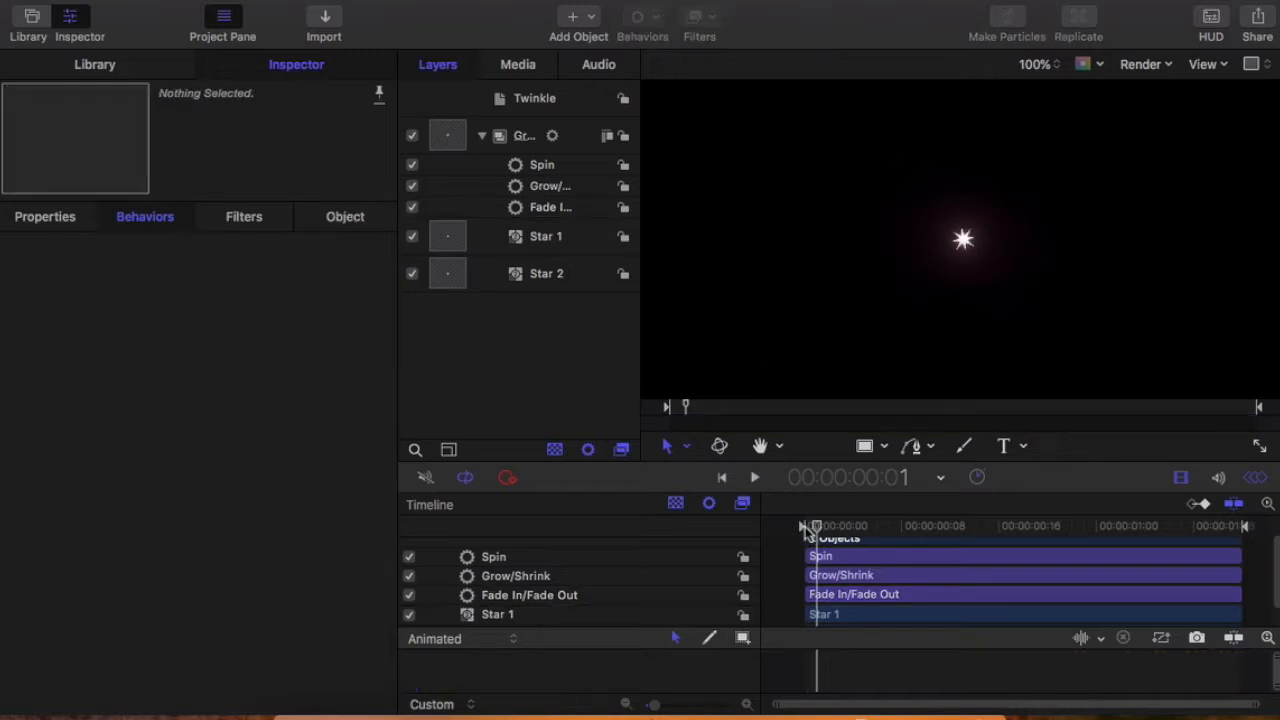
{"action": "left_click_drag", "start_coordinate": [815, 527], "coordinate": [799, 536]}
{"action": "key", "text": "space"}
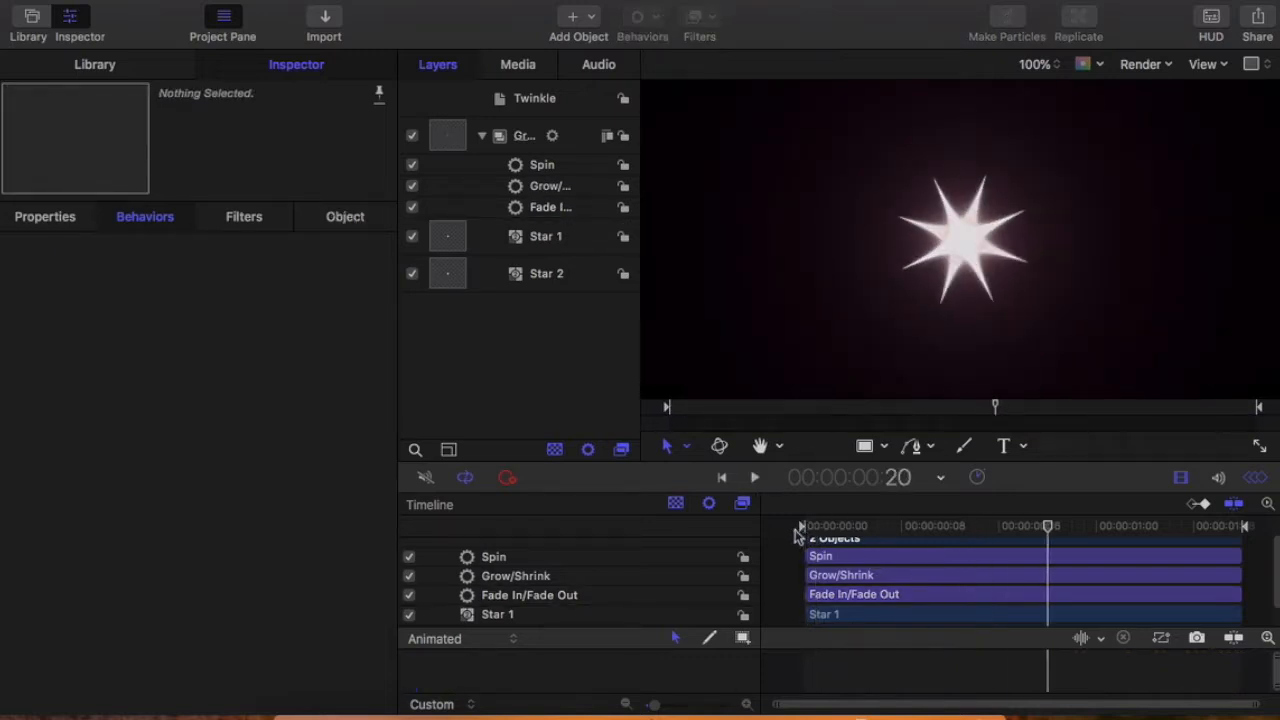
{"action": "key", "text": "space"}
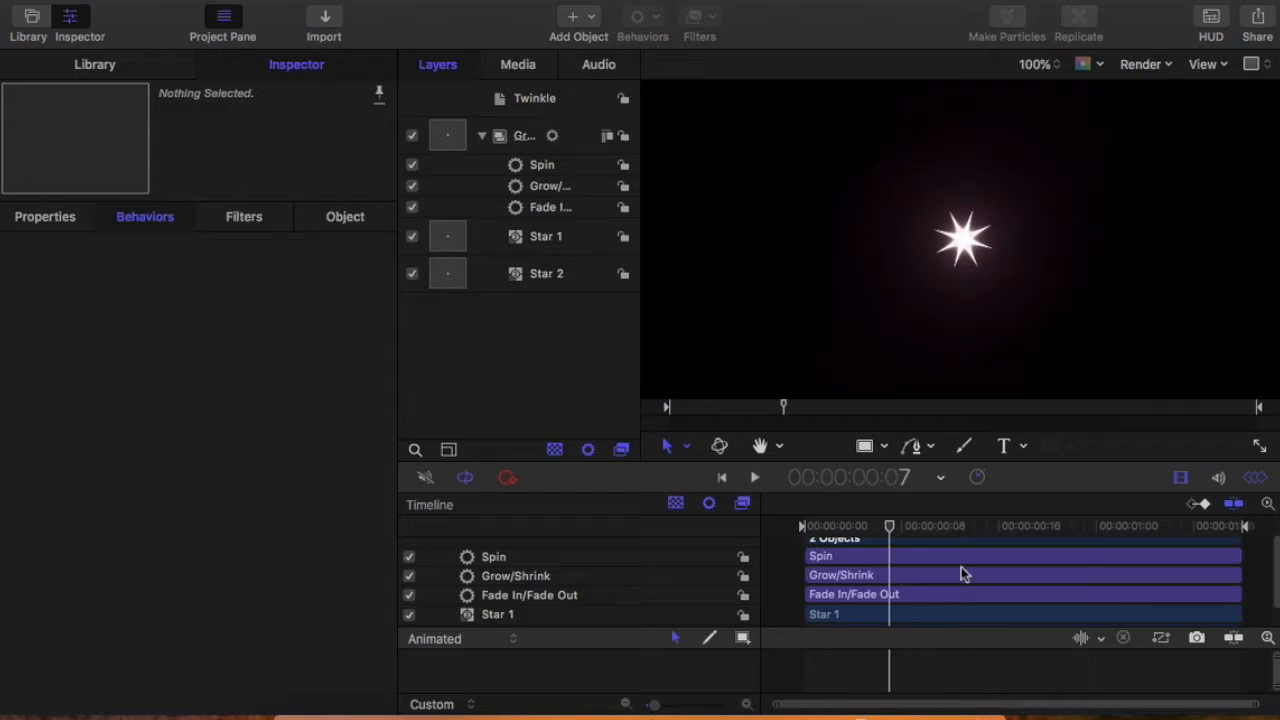
Step: Inspect the fade-out at 1:05 on the timeline and set the Fade Out Time to 6.0
{"action": "left_click_drag", "start_coordinate": [889, 530], "coordinate": [902, 528]}
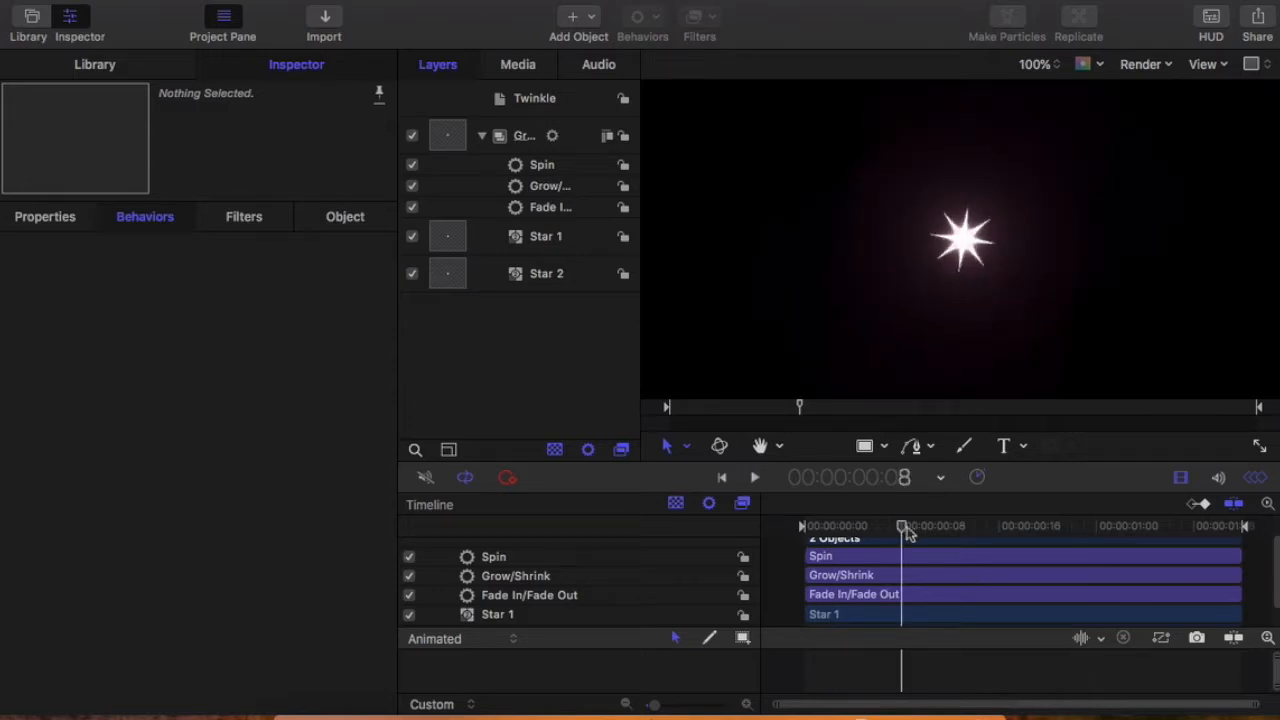
{"action": "left_click", "coordinate": [538, 210]}
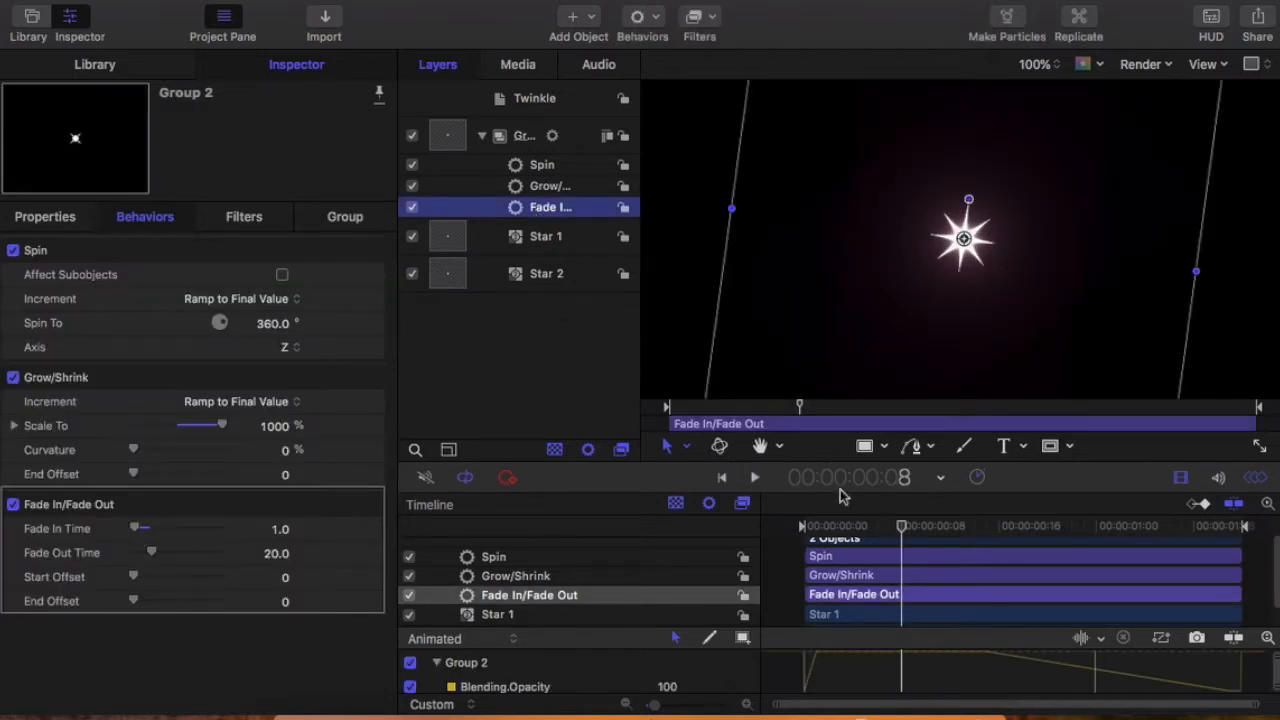
{"action": "left_click_drag", "start_coordinate": [903, 530], "coordinate": [1159, 570]}
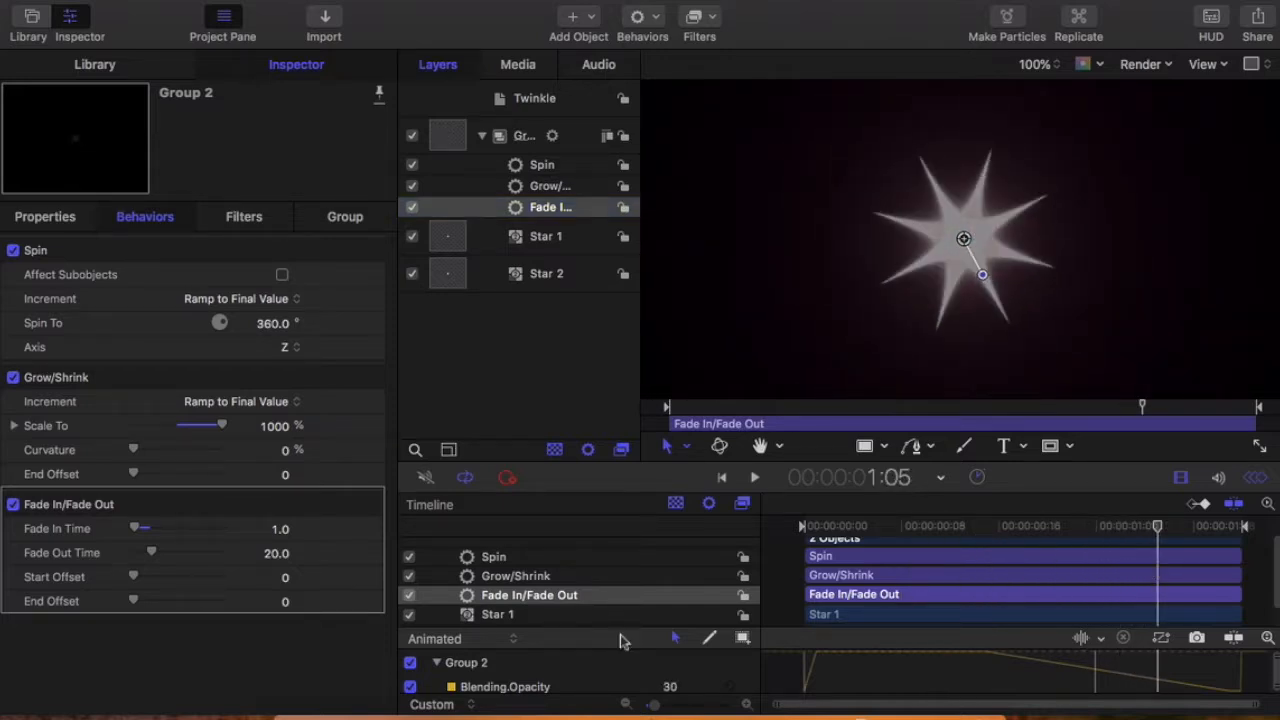
{"action": "left_click_drag", "start_coordinate": [153, 558], "coordinate": [142, 558]}
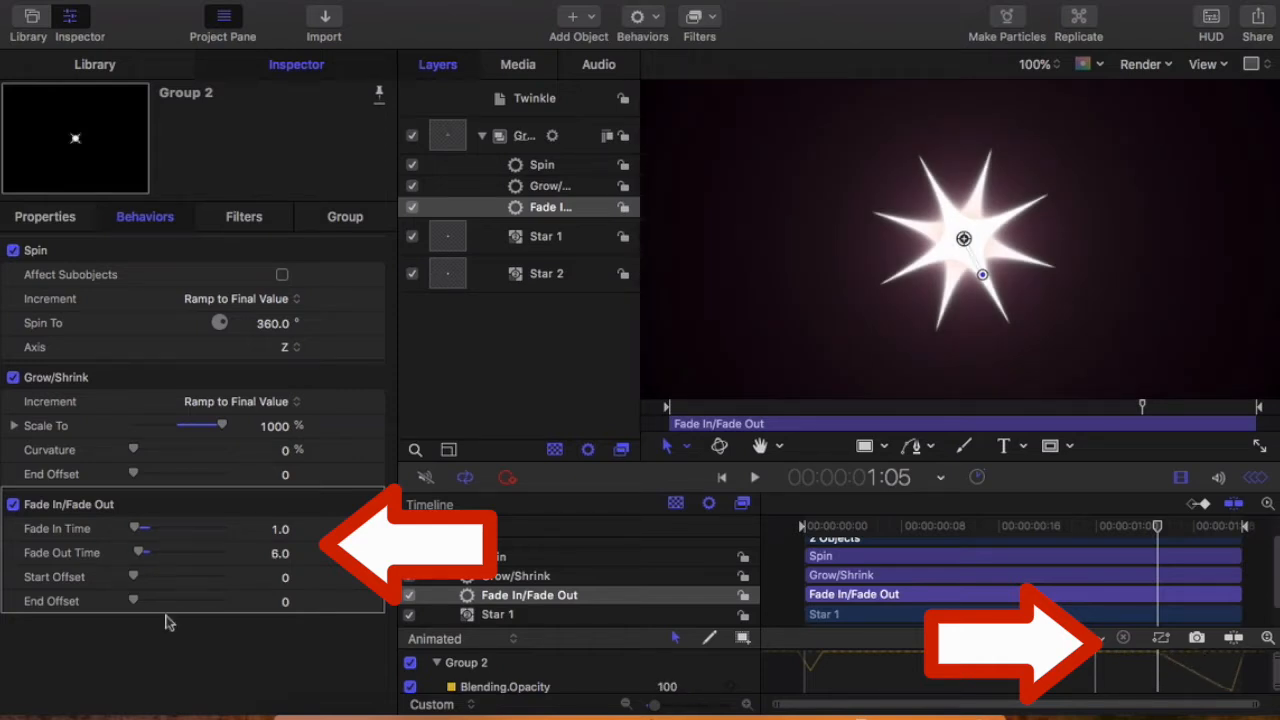
Step: Return the playhead to the project start, deselect the behavior and preview the finished twinkle animation
{"action": "left_click_drag", "start_coordinate": [1153, 533], "coordinate": [787, 560]}
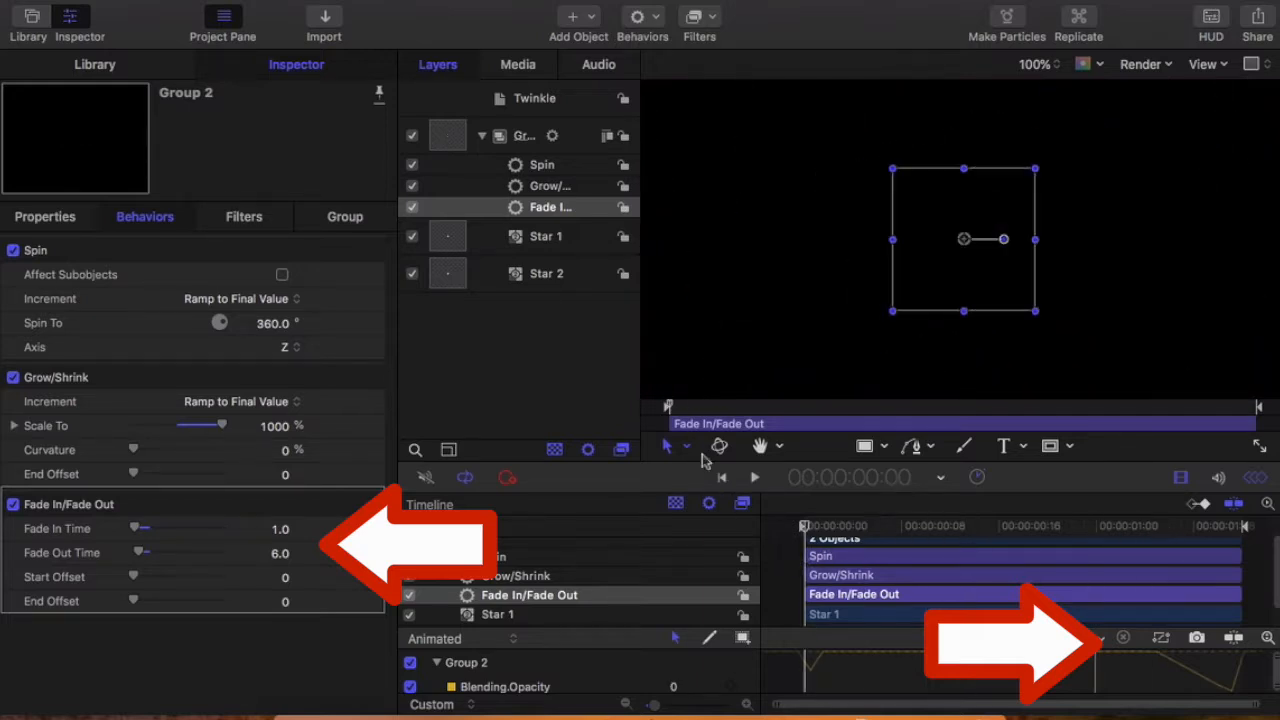
{"action": "left_click", "coordinate": [612, 395]}
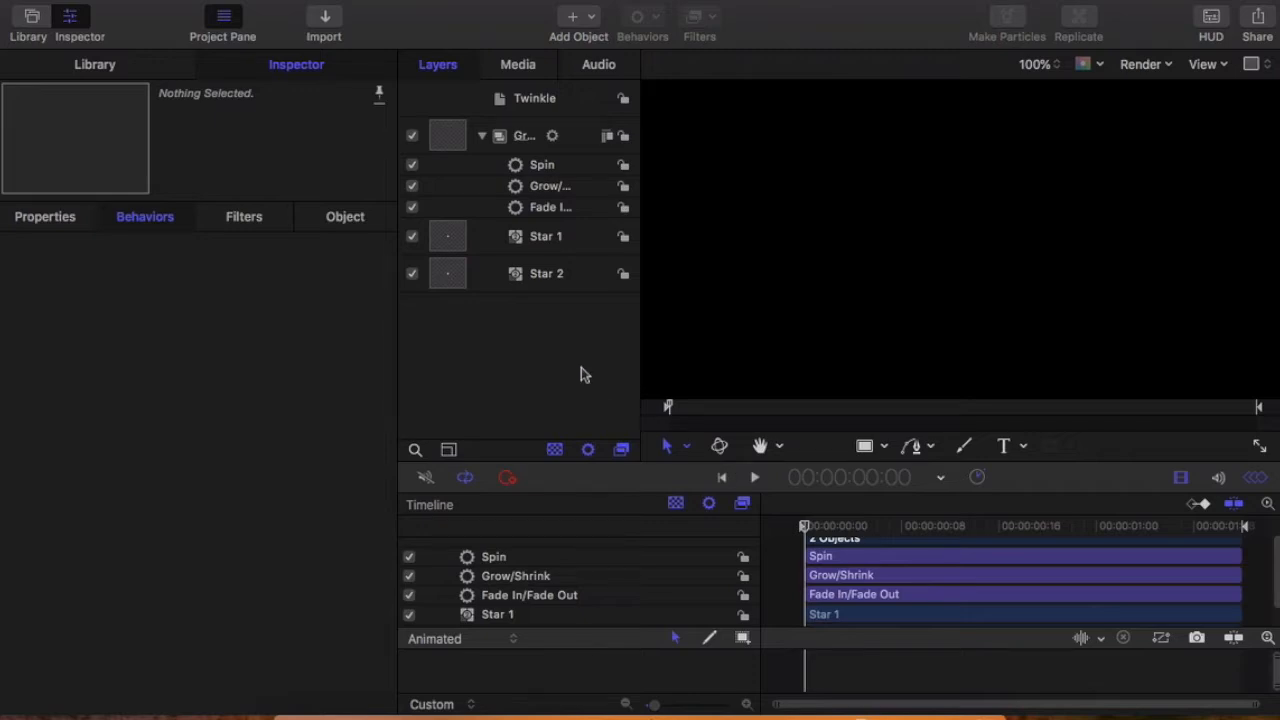
{"action": "left_click", "coordinate": [754, 477]}
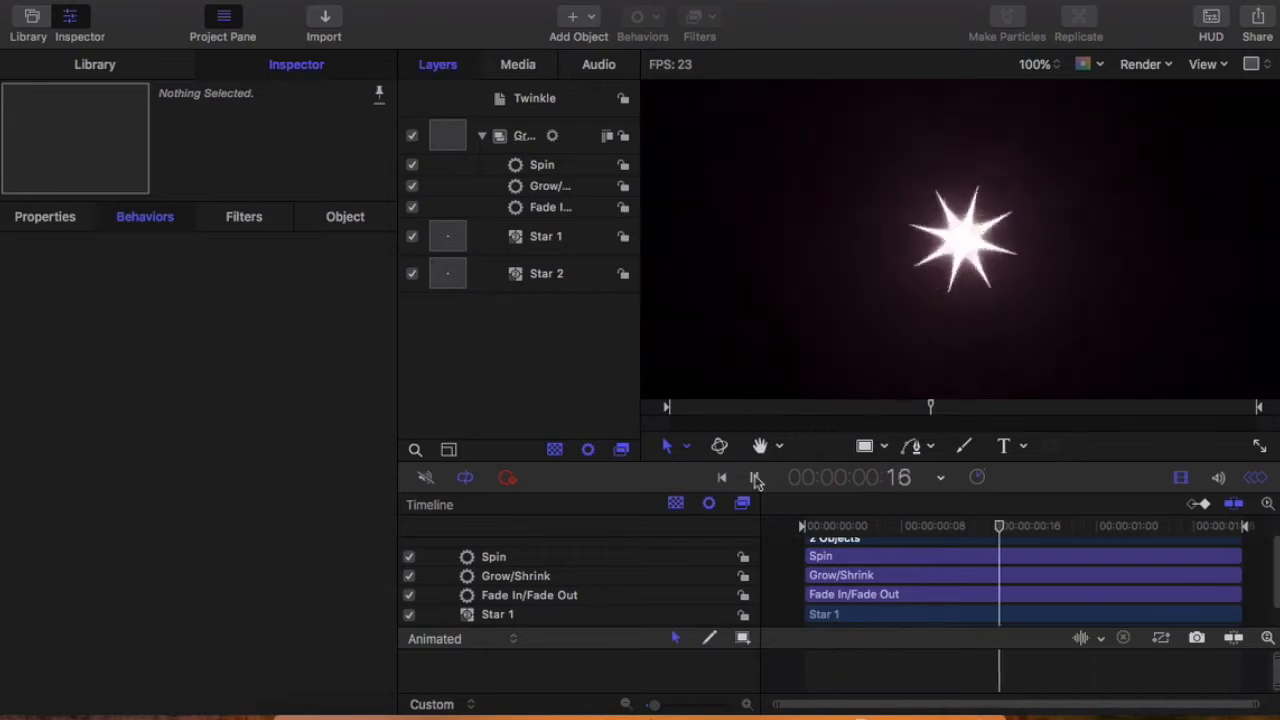
{"action": "left_click", "coordinate": [755, 478]}
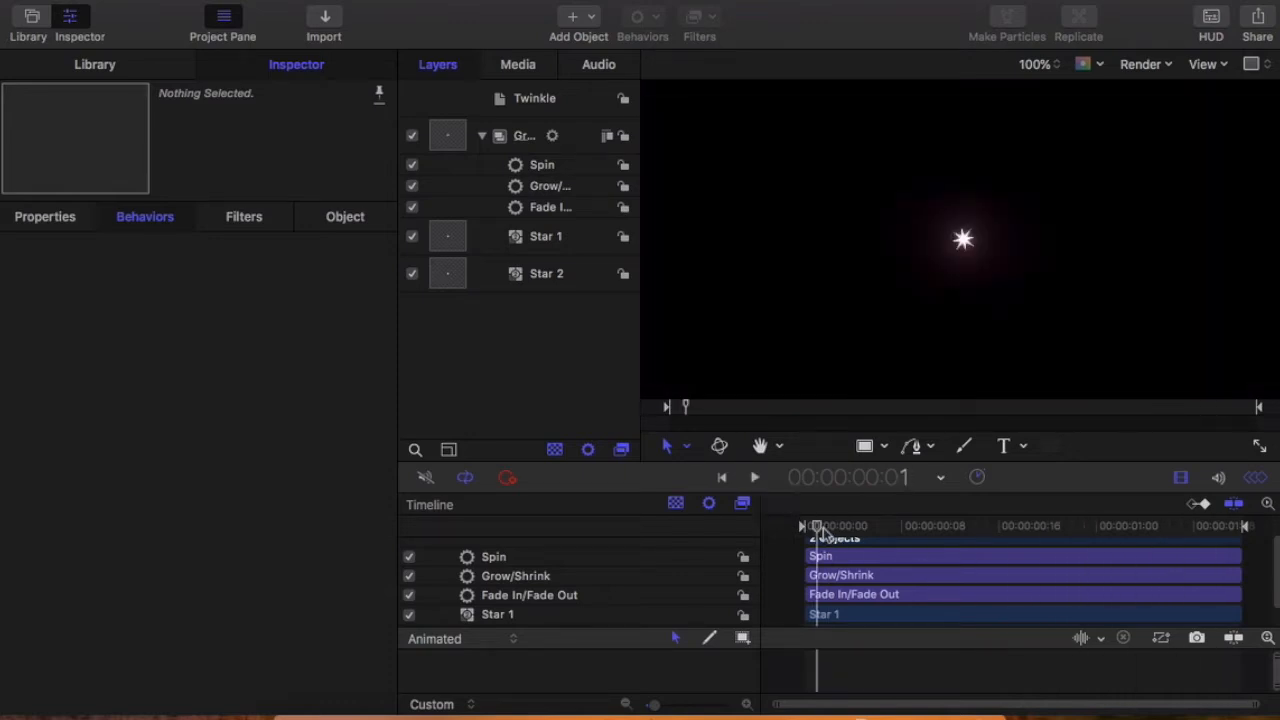
Step: Return the playhead to the project start and convert the Twinkle project to a generator
{"action": "left_click_drag", "start_coordinate": [817, 530], "coordinate": [797, 532]}
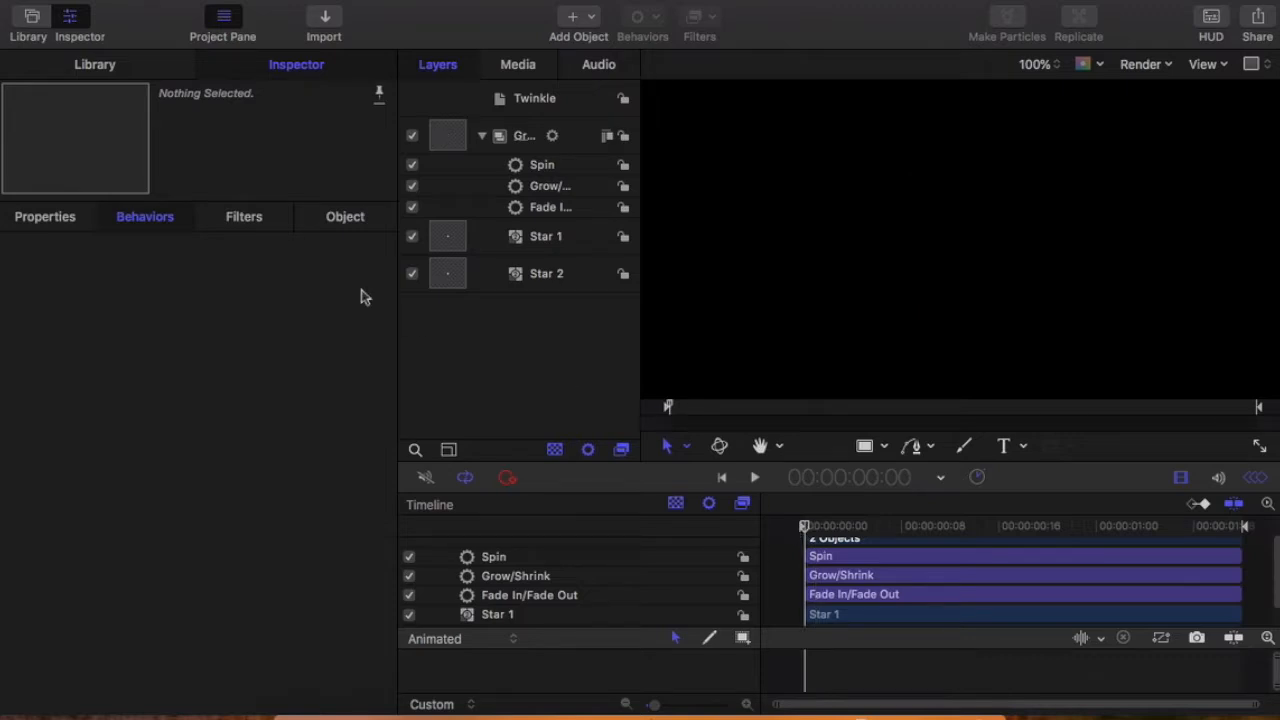
{"action": "left_click", "coordinate": [100, 66]}
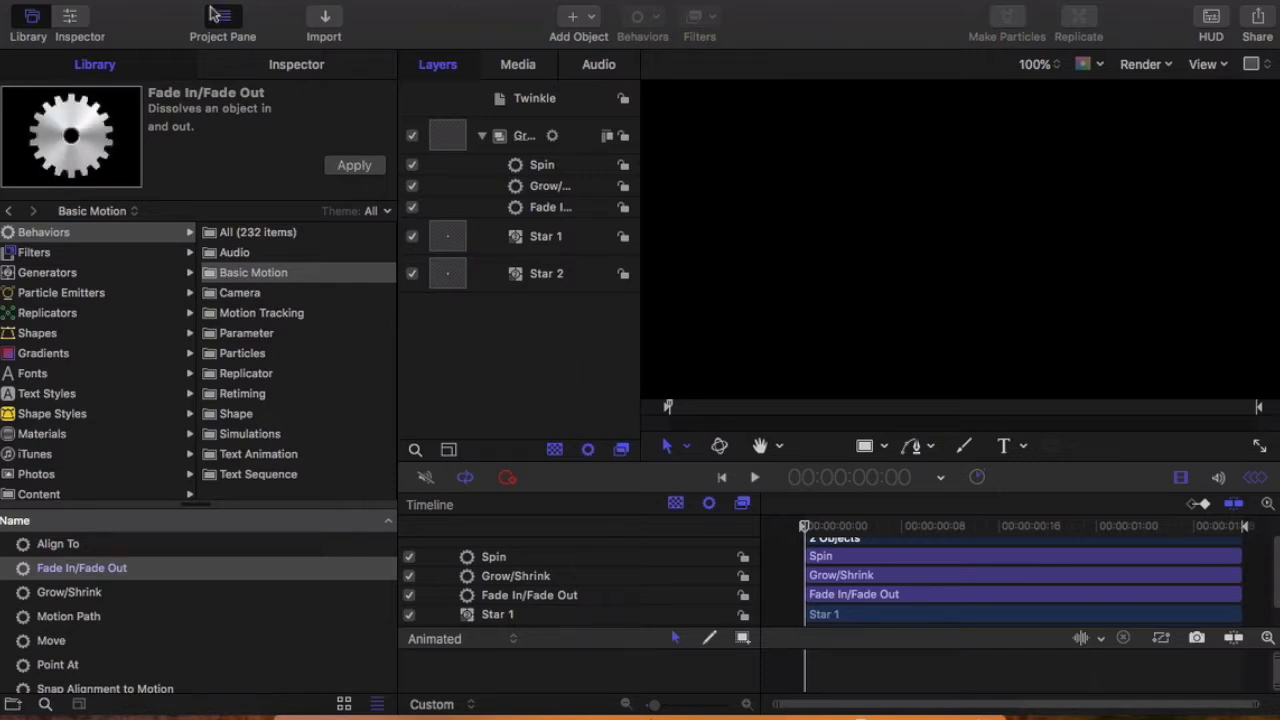
{"action": "left_click", "coordinate": [127, 1]}
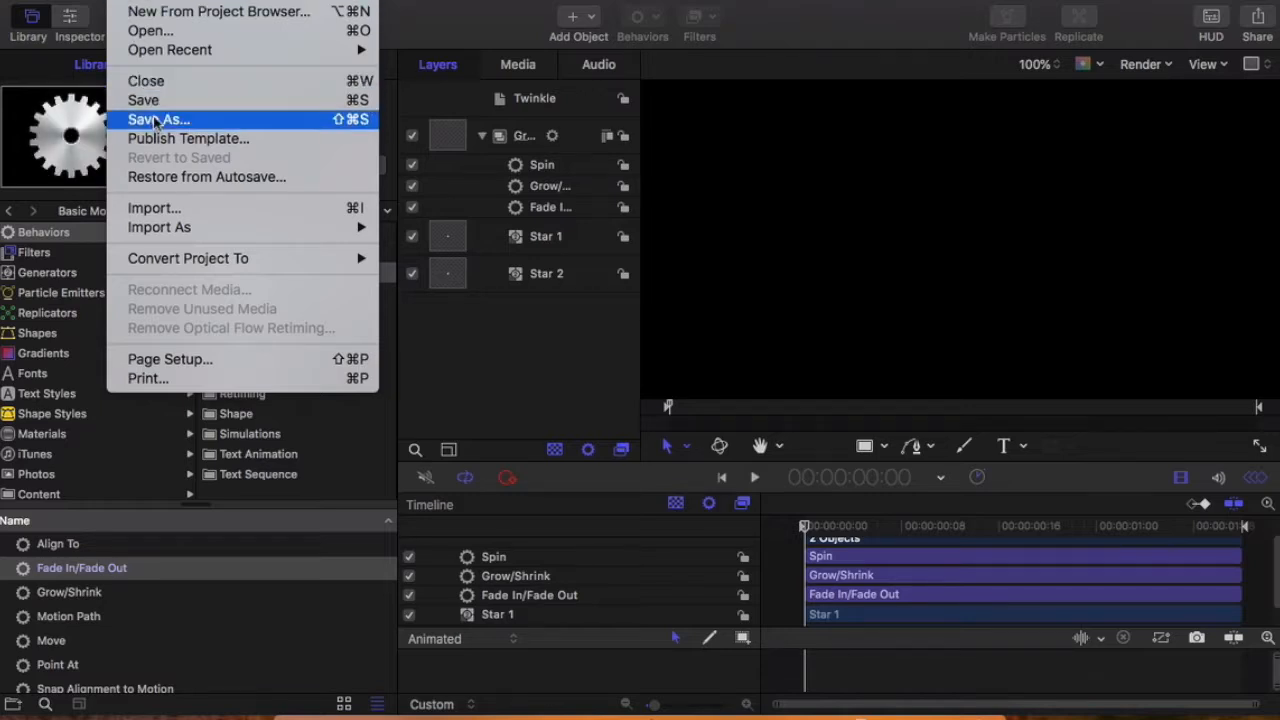
{"action": "mouse_move", "coordinate": [205, 262]}
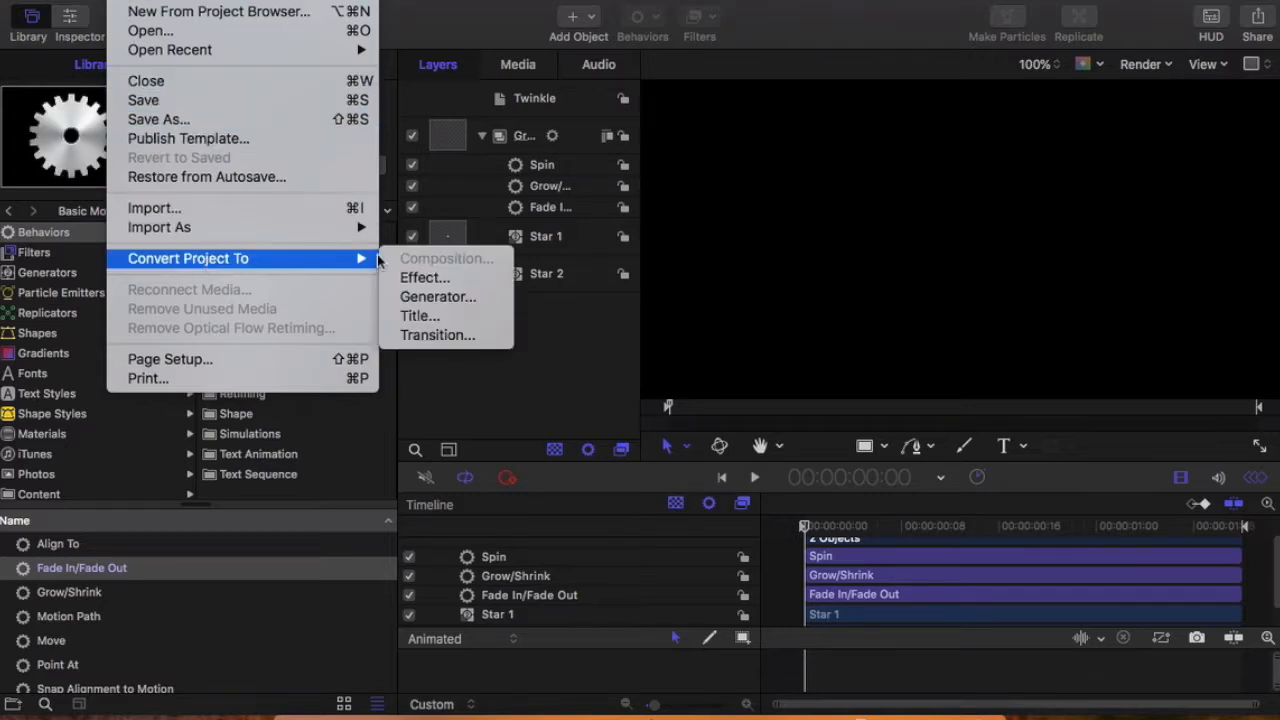
{"action": "left_click", "coordinate": [430, 300]}
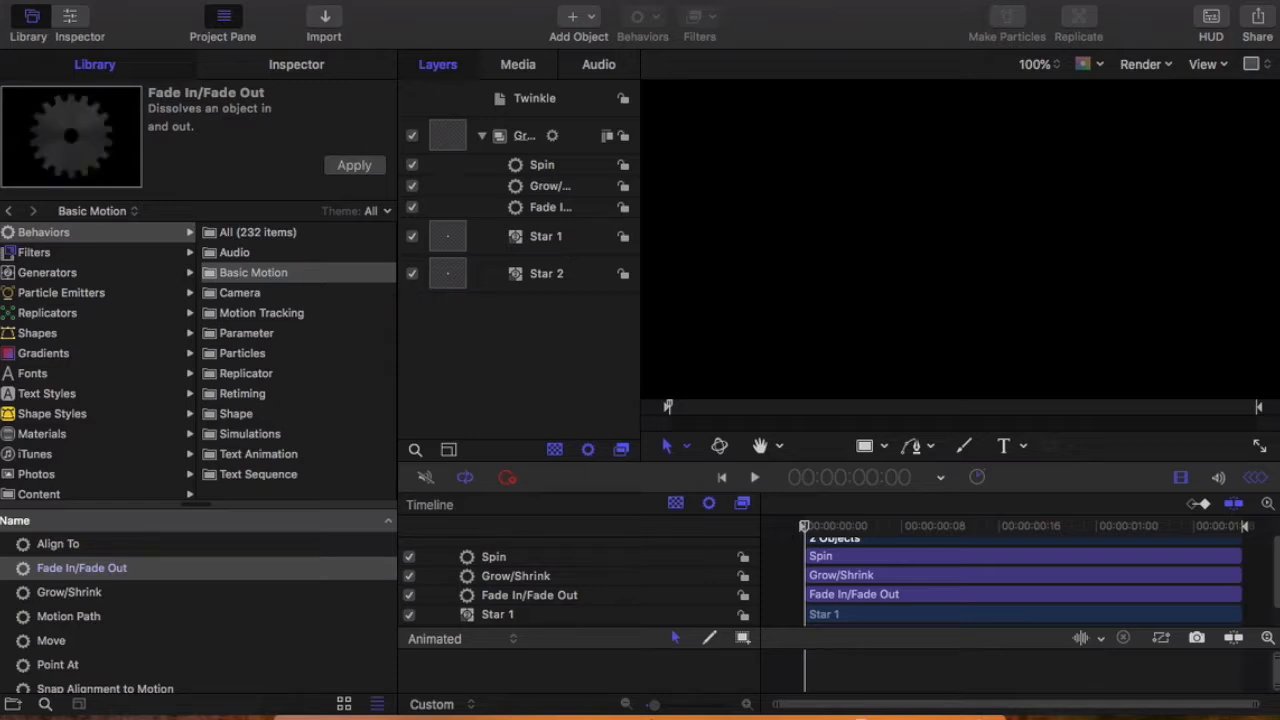
Step: Start saving the project as a Final Cut Pro generator template and enter Sparkle as its template name
{"action": "left_click", "coordinate": [127, 0]}
{"action": "mouse_move", "coordinate": [243, 249]}
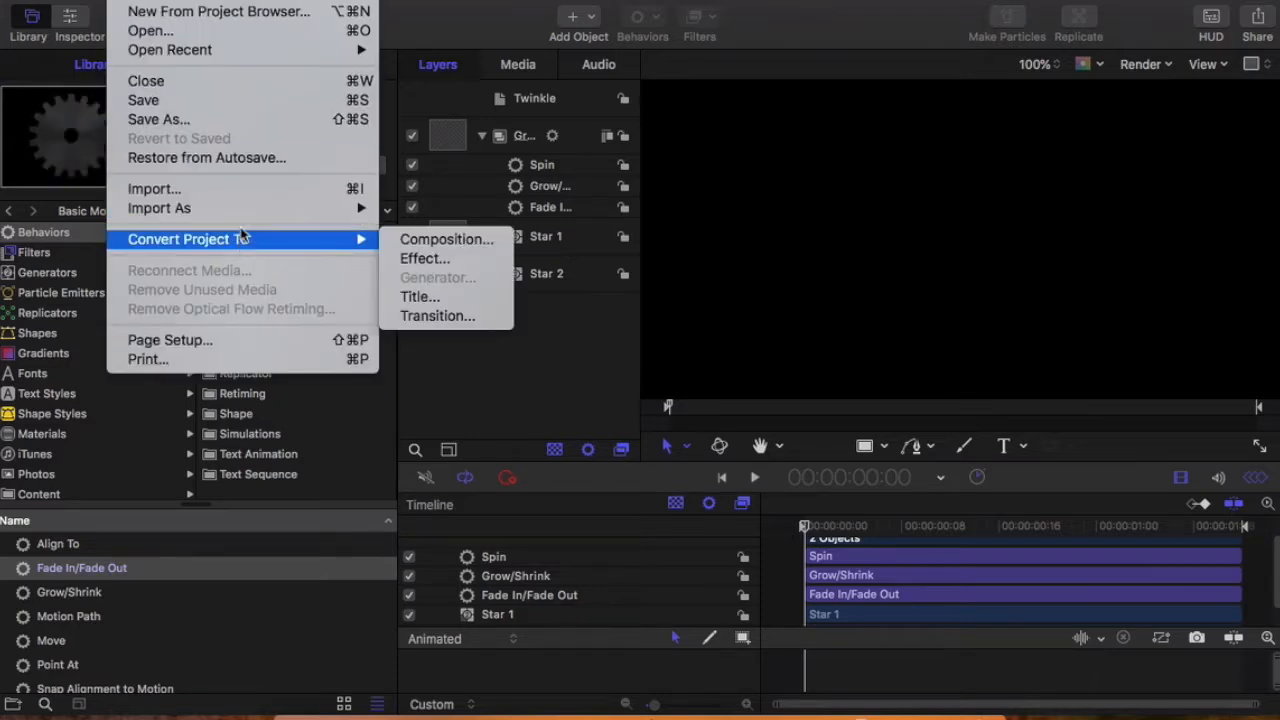
{"action": "mouse_move", "coordinate": [239, 211]}
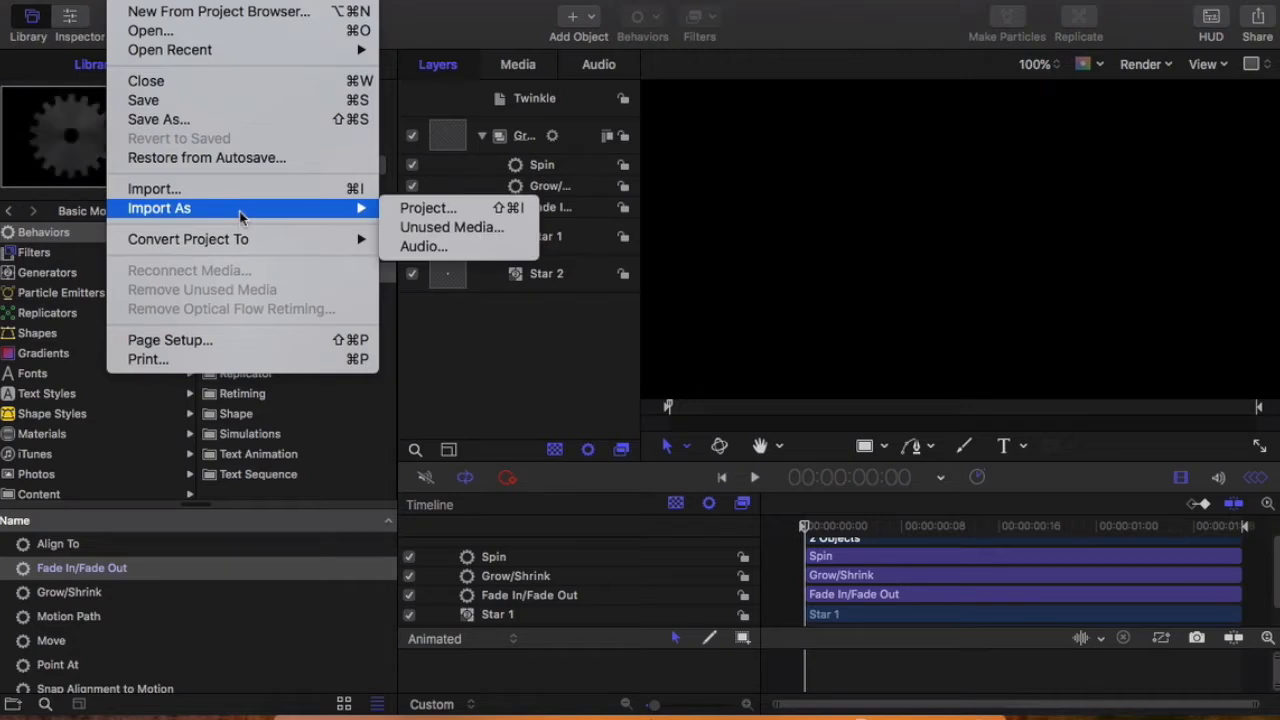
{"action": "left_click", "coordinate": [217, 118]}
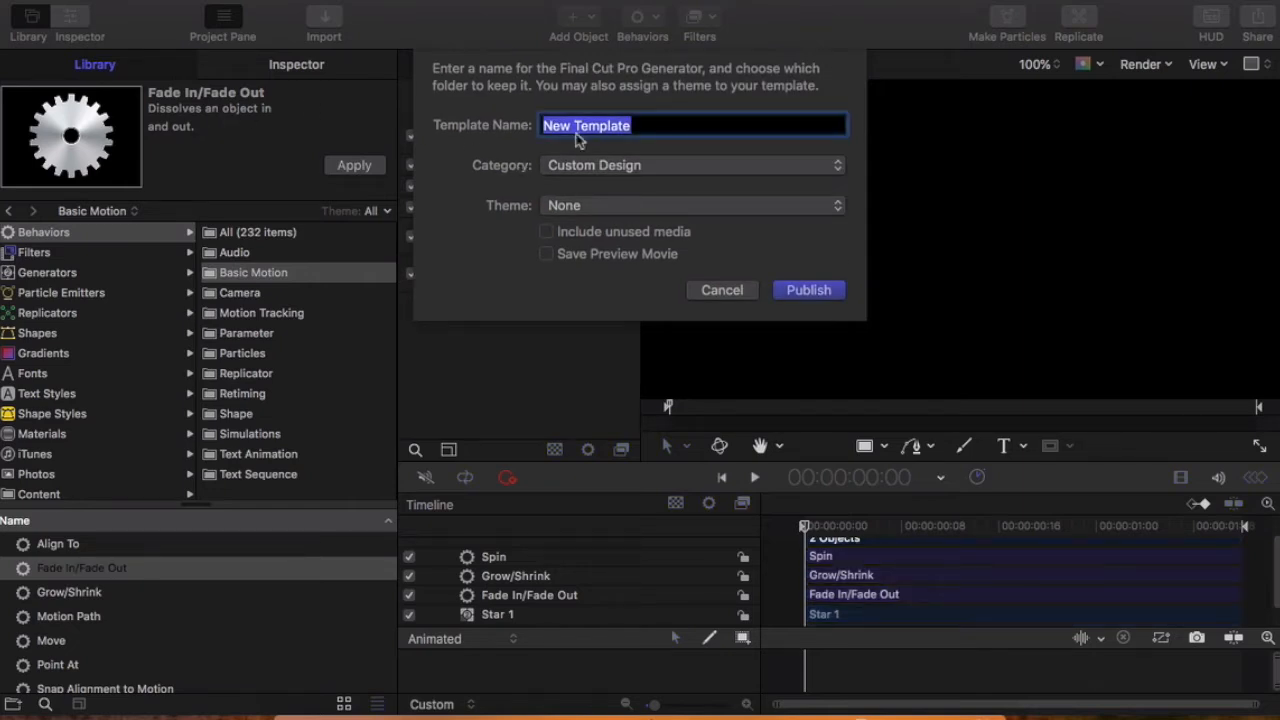
{"action": "type", "text": "Sparkle"}
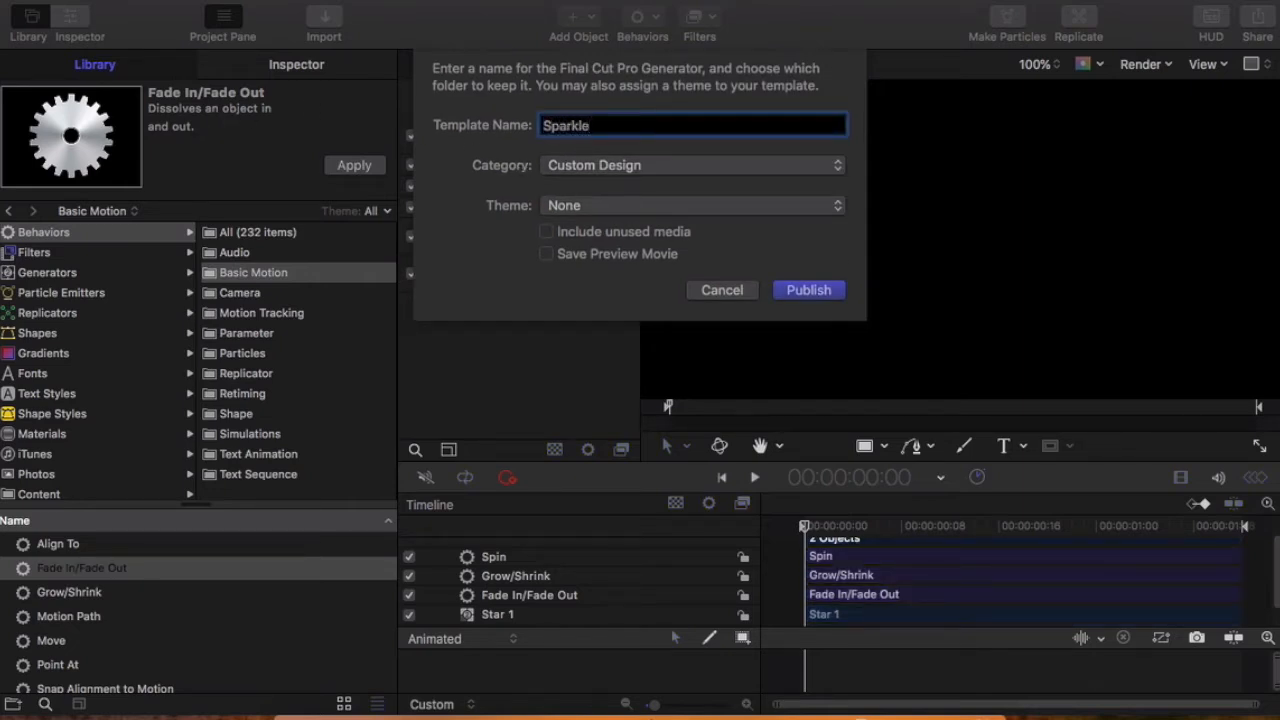
Step: Publish the template in a new category named 4A and play the animation
{"action": "left_click", "coordinate": [724, 168]}
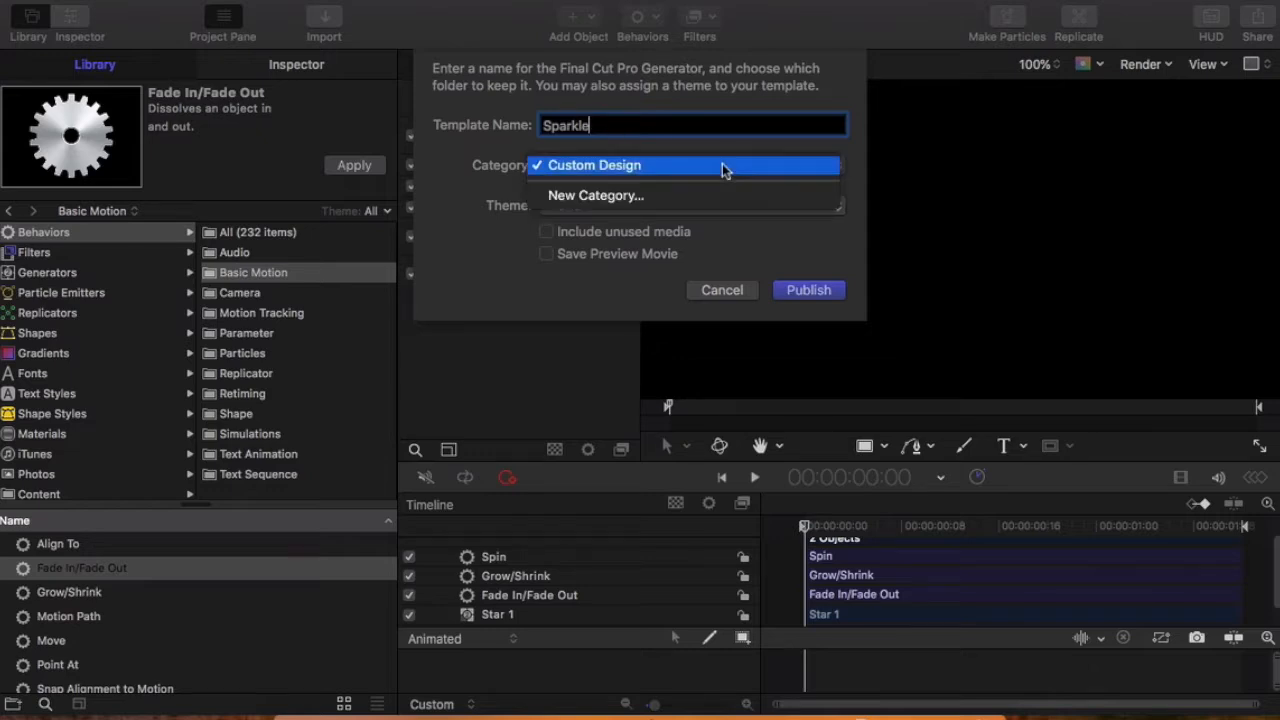
{"action": "left_click", "coordinate": [724, 166]}
{"action": "left_click", "coordinate": [722, 168]}
{"action": "left_click", "coordinate": [673, 197]}
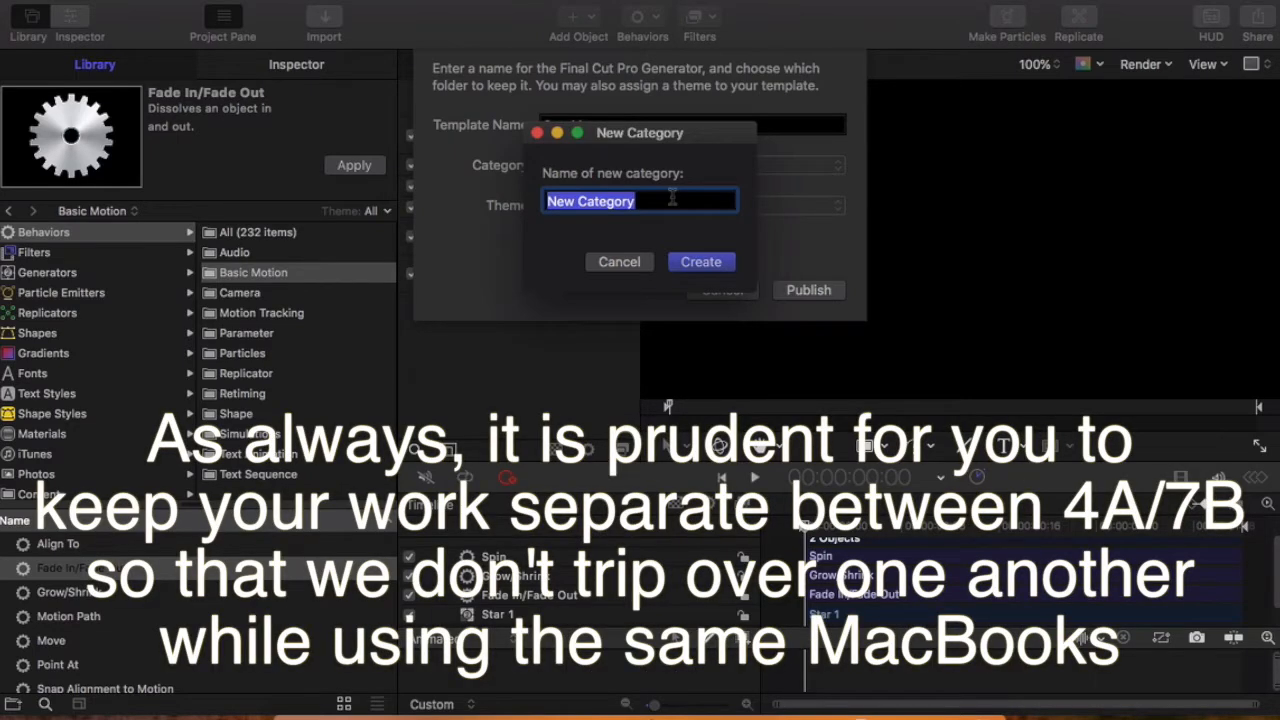
{"action": "type", "text": "4A/7B"}
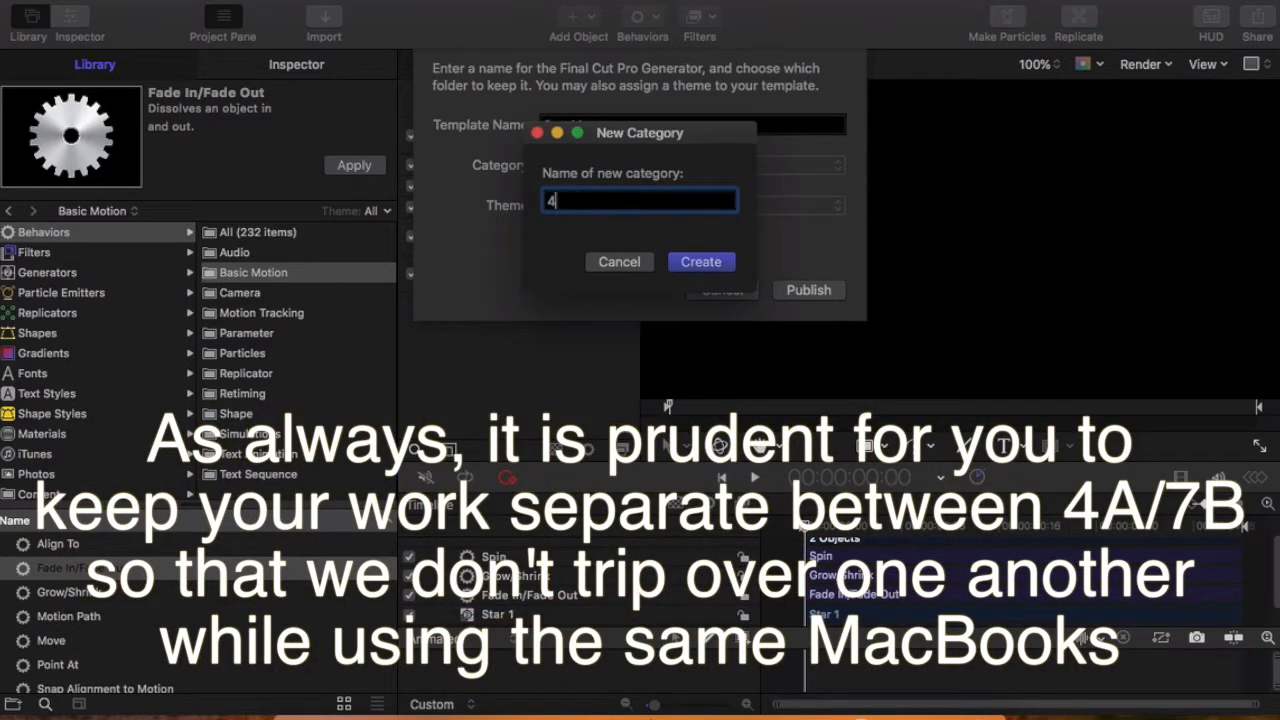
{"action": "key", "text": "BackSpace"}
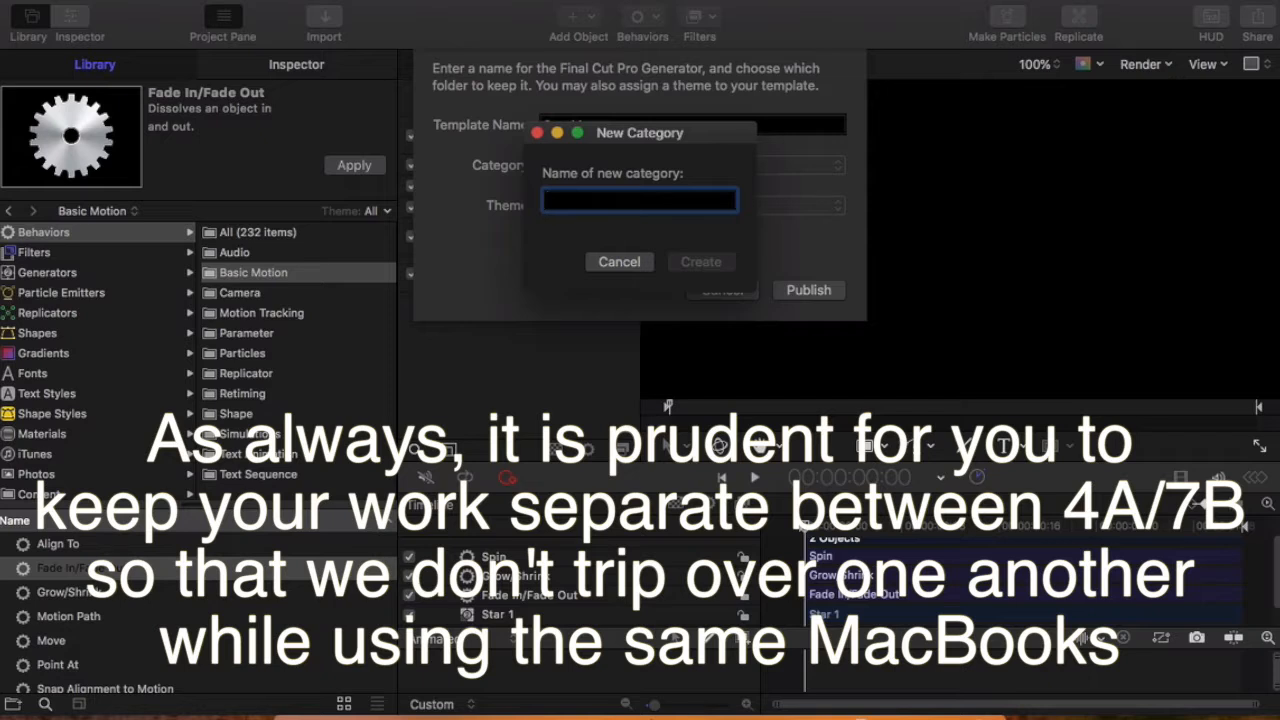
{"action": "type", "text": "4A"}
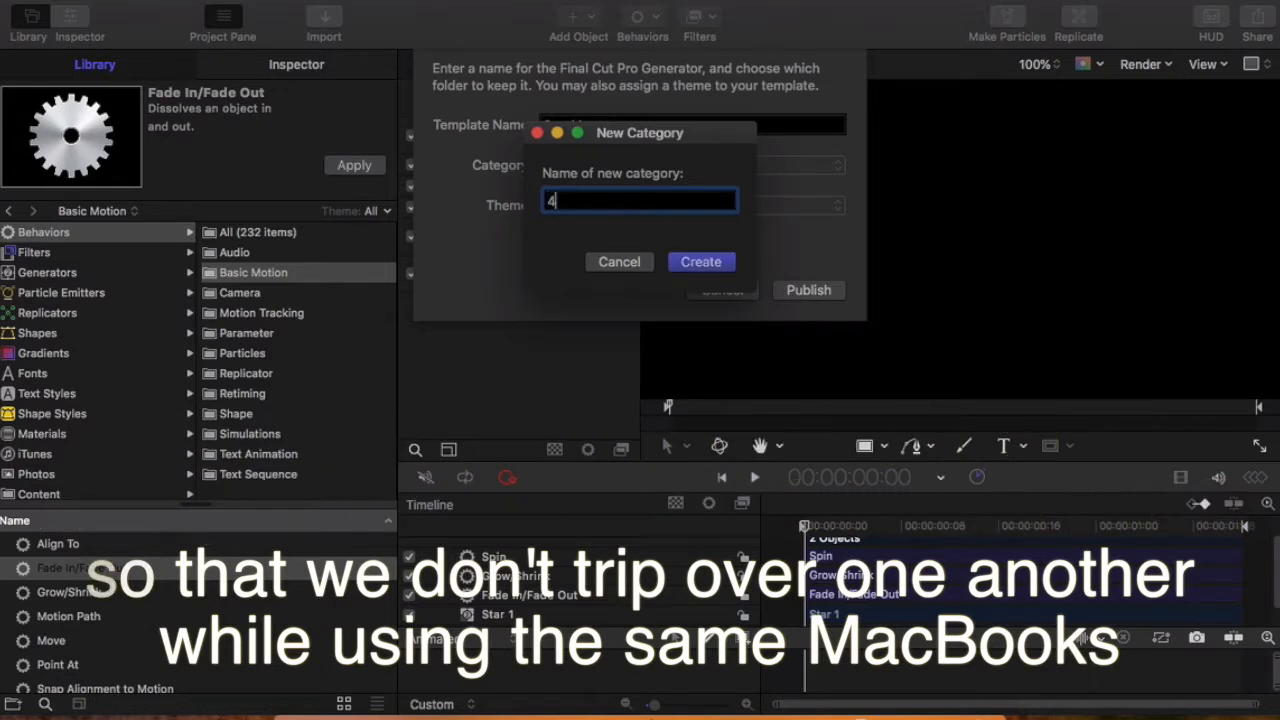
{"action": "left_click", "coordinate": [706, 268]}
{"action": "left_click", "coordinate": [809, 295]}
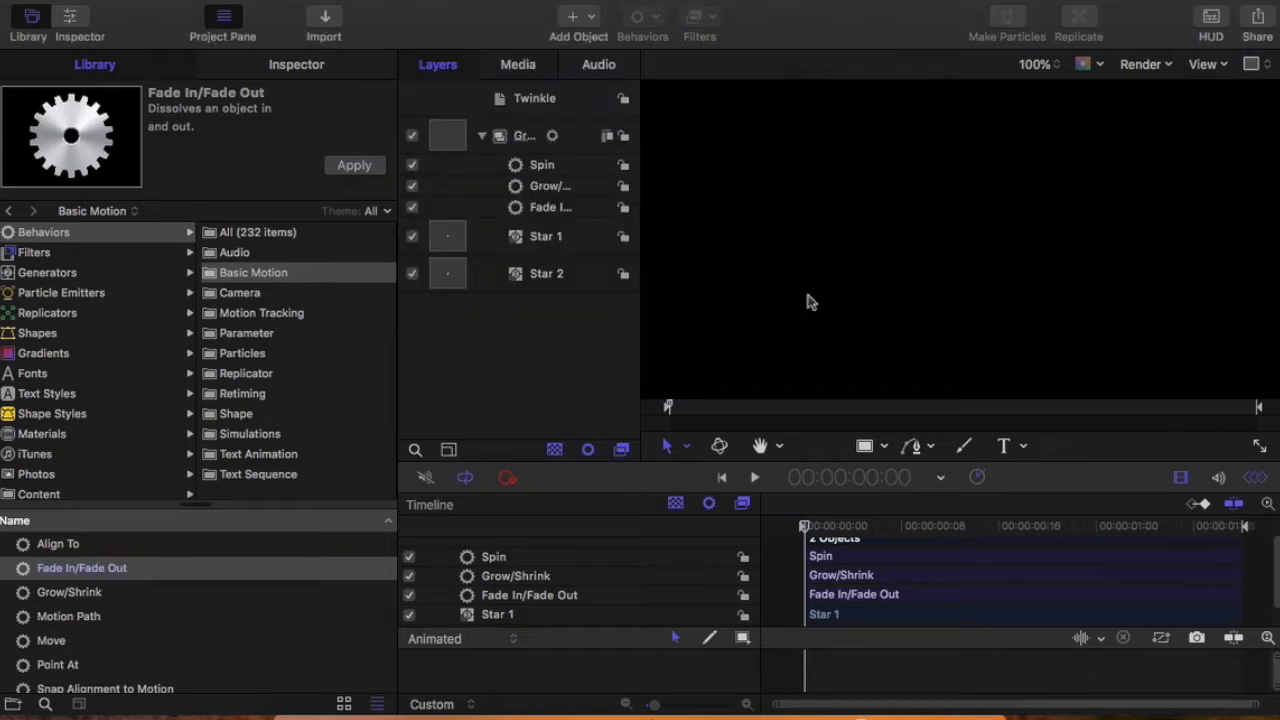
{"action": "left_click", "coordinate": [755, 478]}
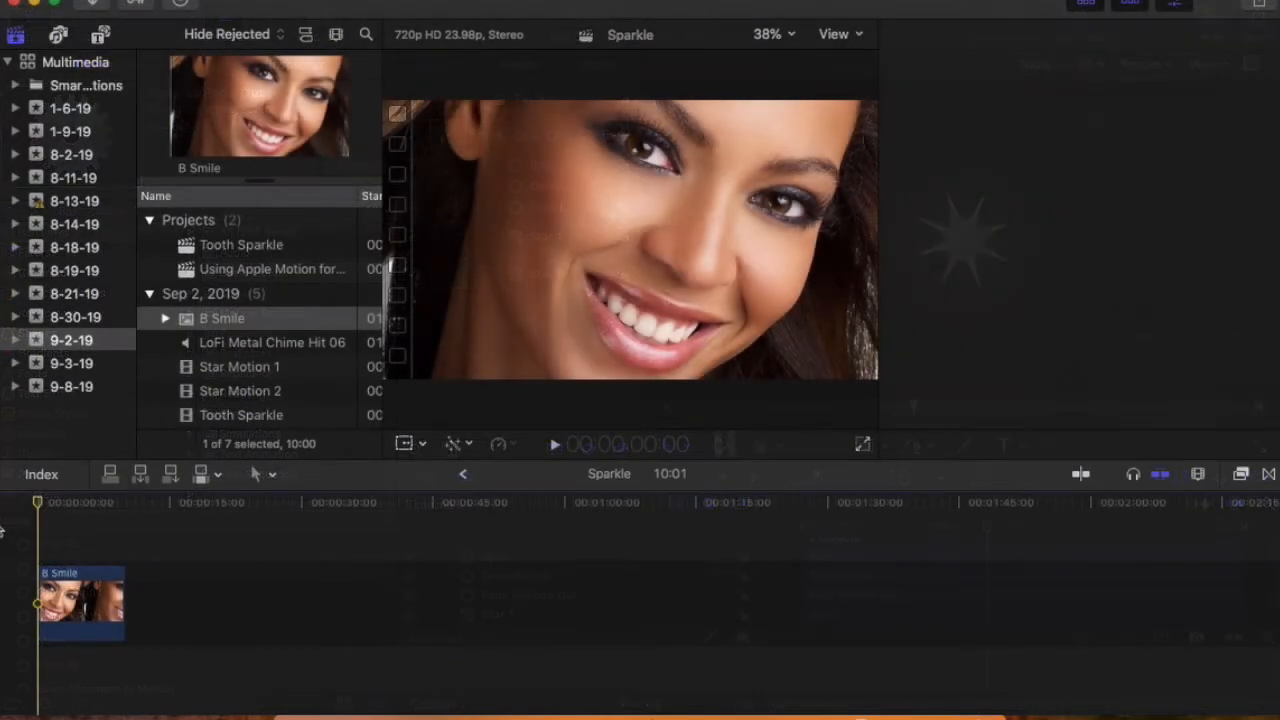
Step: Switch to Final Cut Pro, show the inspector and place the playhead at 1:17 on the B Smile clip
{"action": "key", "text": "super+4"}
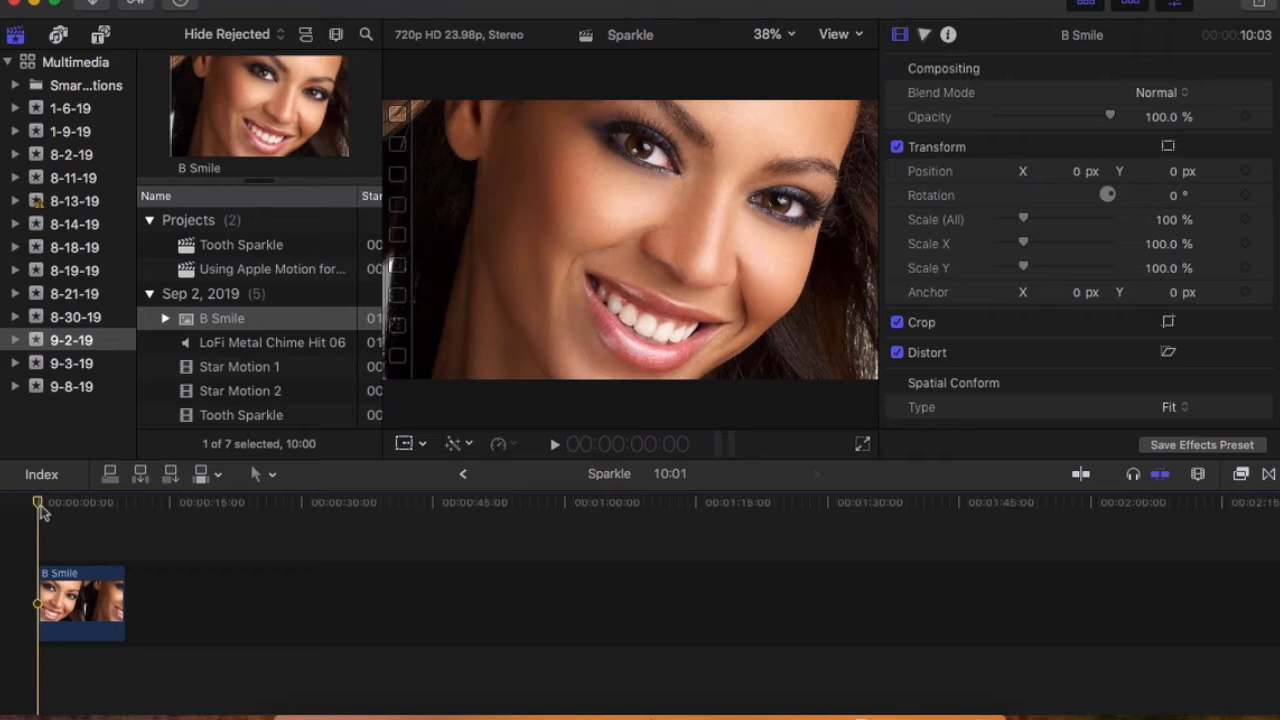
{"action": "left_click_drag", "start_coordinate": [49, 509], "coordinate": [51, 509]}
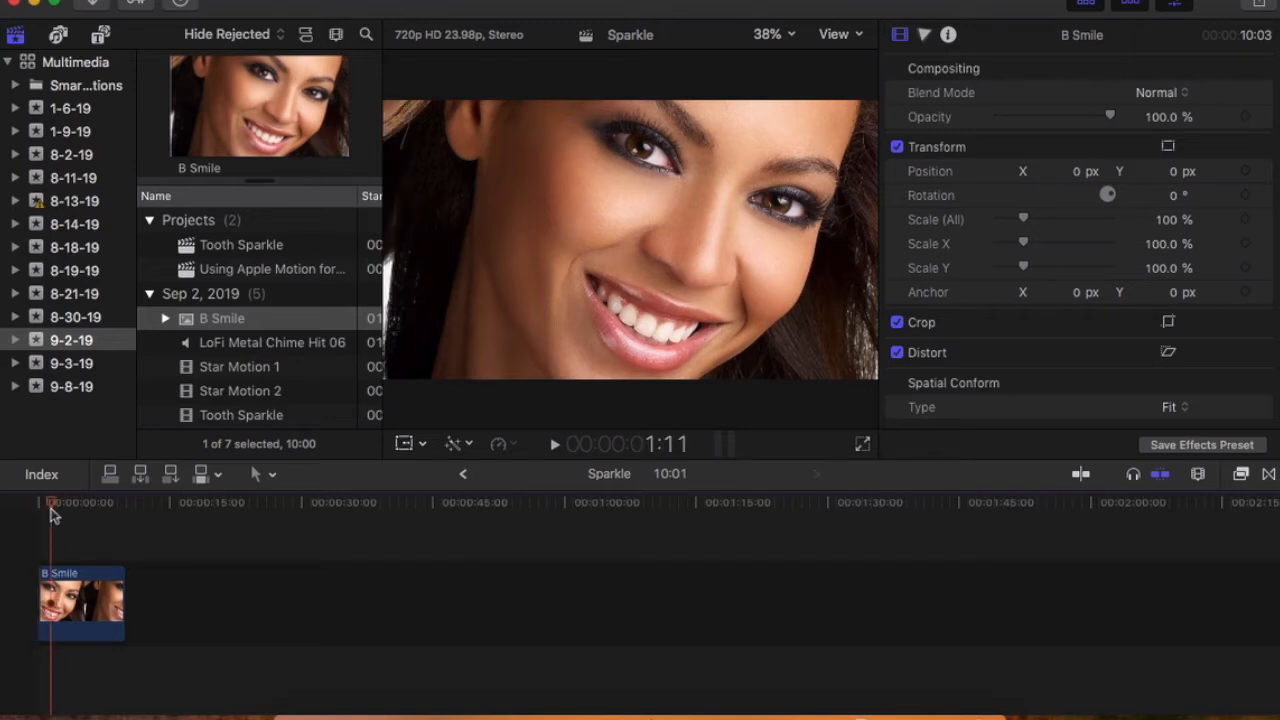
{"action": "left_click_drag", "start_coordinate": [51, 509], "coordinate": [53, 509]}
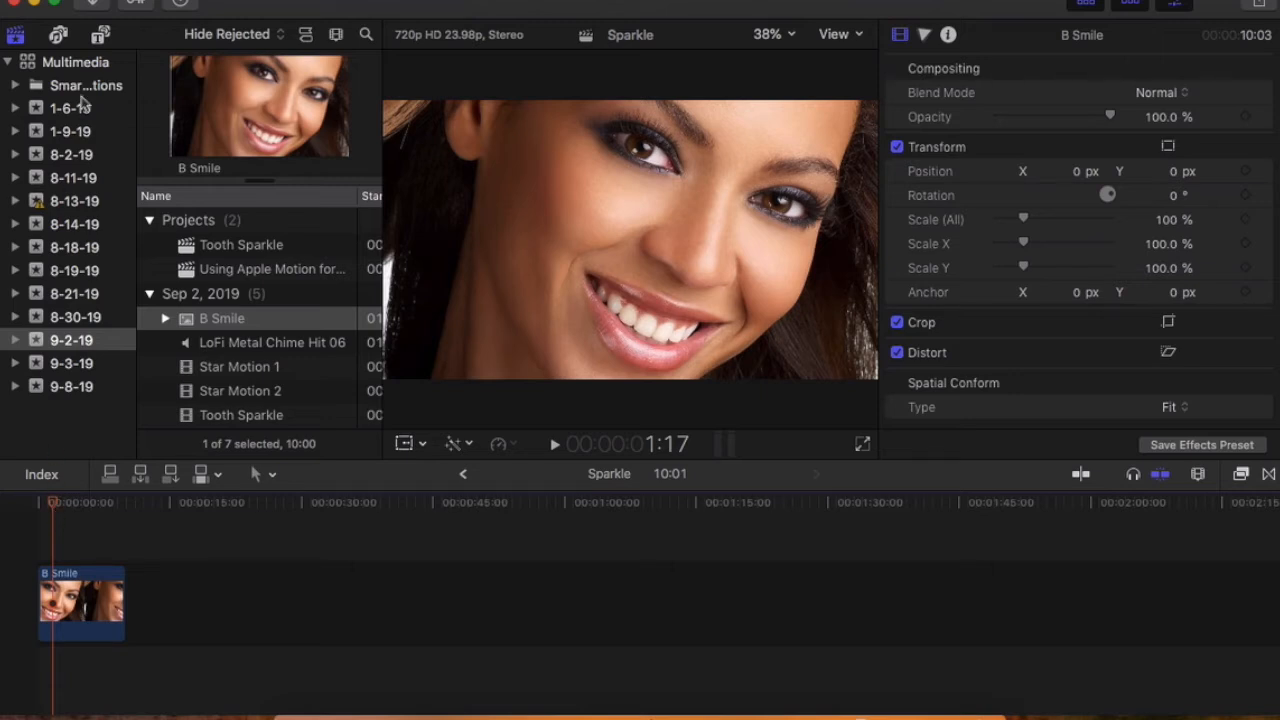
Step: Find the Sparkle generator in the 4A category and connect it above the B Smile clip at the playhead
{"action": "left_click", "coordinate": [101, 37]}
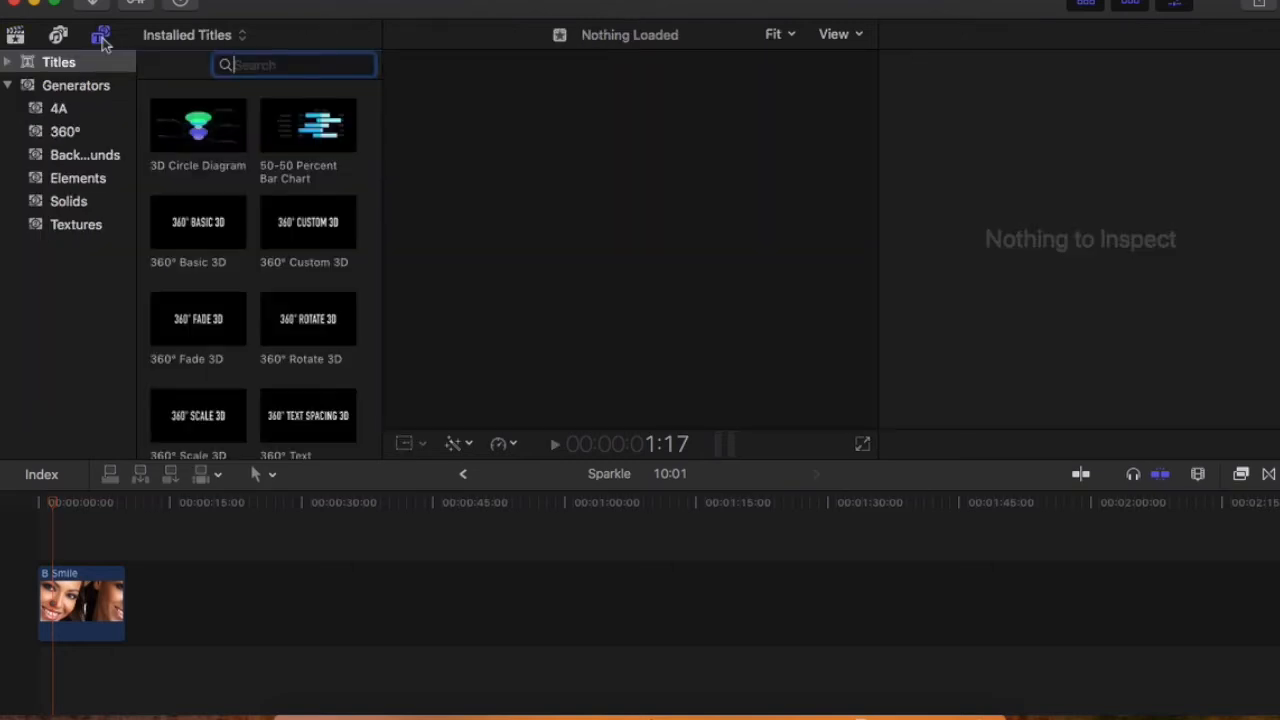
{"action": "left_click", "coordinate": [66, 107]}
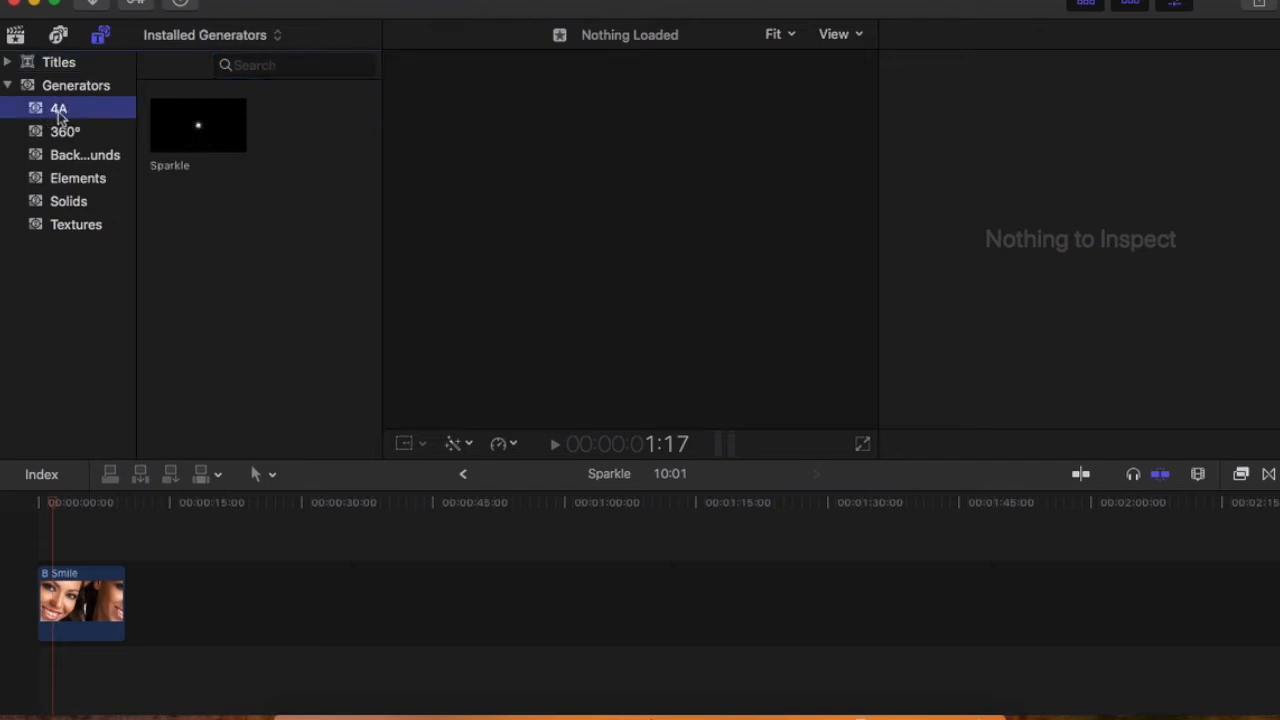
{"action": "left_click", "coordinate": [203, 128]}
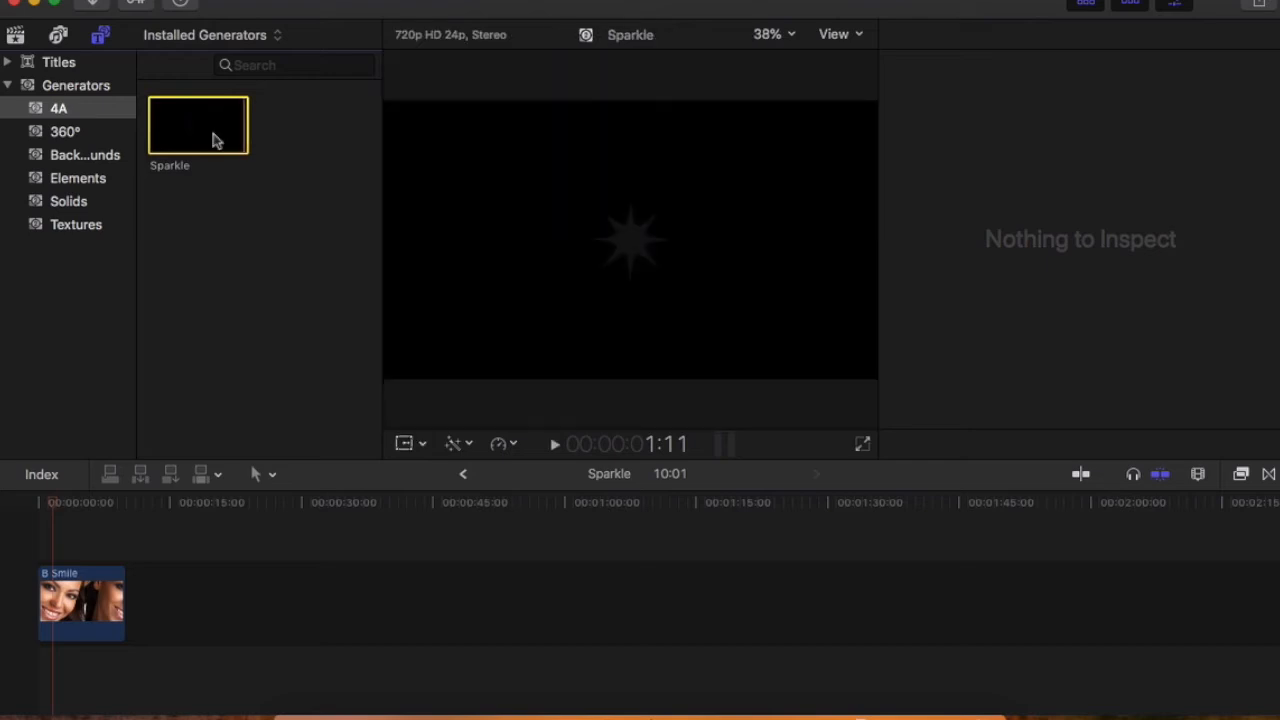
{"action": "left_click_drag", "start_coordinate": [200, 129], "coordinate": [58, 526]}
Step: With the playhead at 2:04, transform the Sparkle clip so the star sits on a tooth, at about Y -188.3 px
{"action": "key", "text": "Right"}
{"action": "key", "text": "Right"}
{"action": "key", "text": "Right"}
{"action": "key", "text": "Right"}
{"action": "key", "text": "Right"}
{"action": "key", "text": "Right"}
{"action": "key", "text": "Right"}
{"action": "key", "text": "Right"}
{"action": "key", "text": "Right"}
{"action": "key", "text": "Right"}
{"action": "key", "text": "Right"}
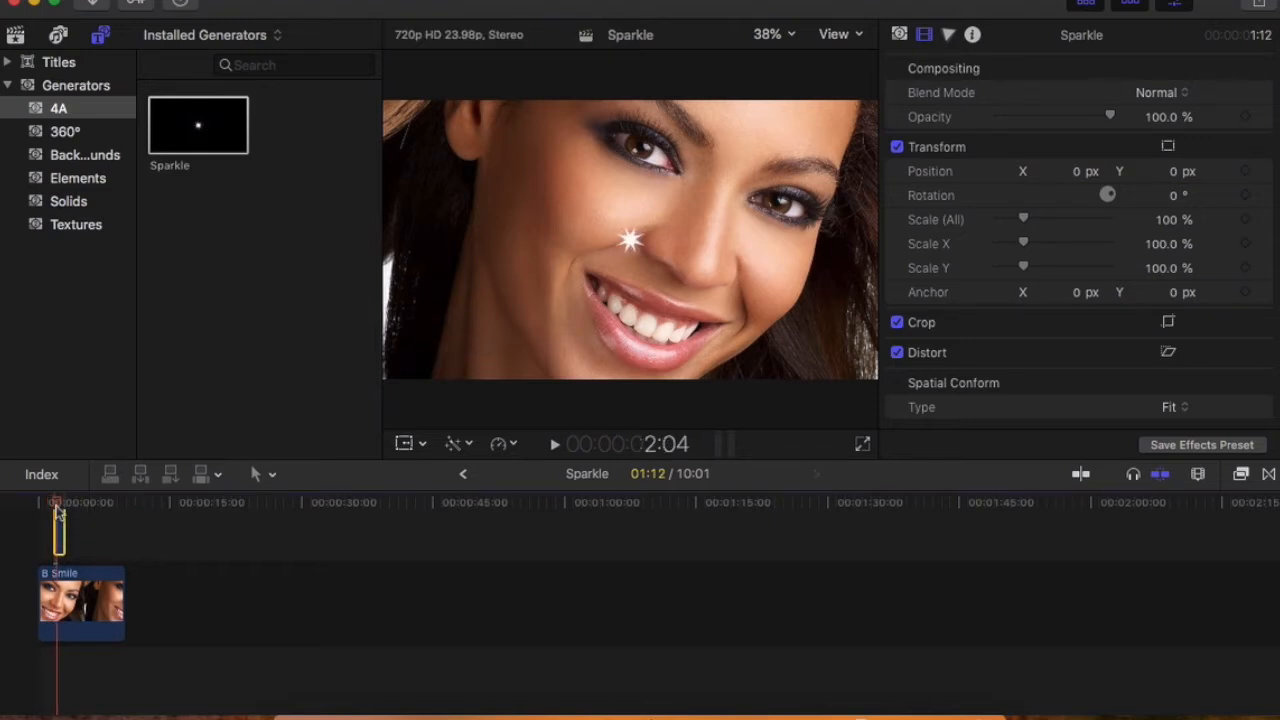
{"action": "left_click", "coordinate": [1168, 148]}
{"action": "left_click_drag", "start_coordinate": [634, 241], "coordinate": [630, 313]}
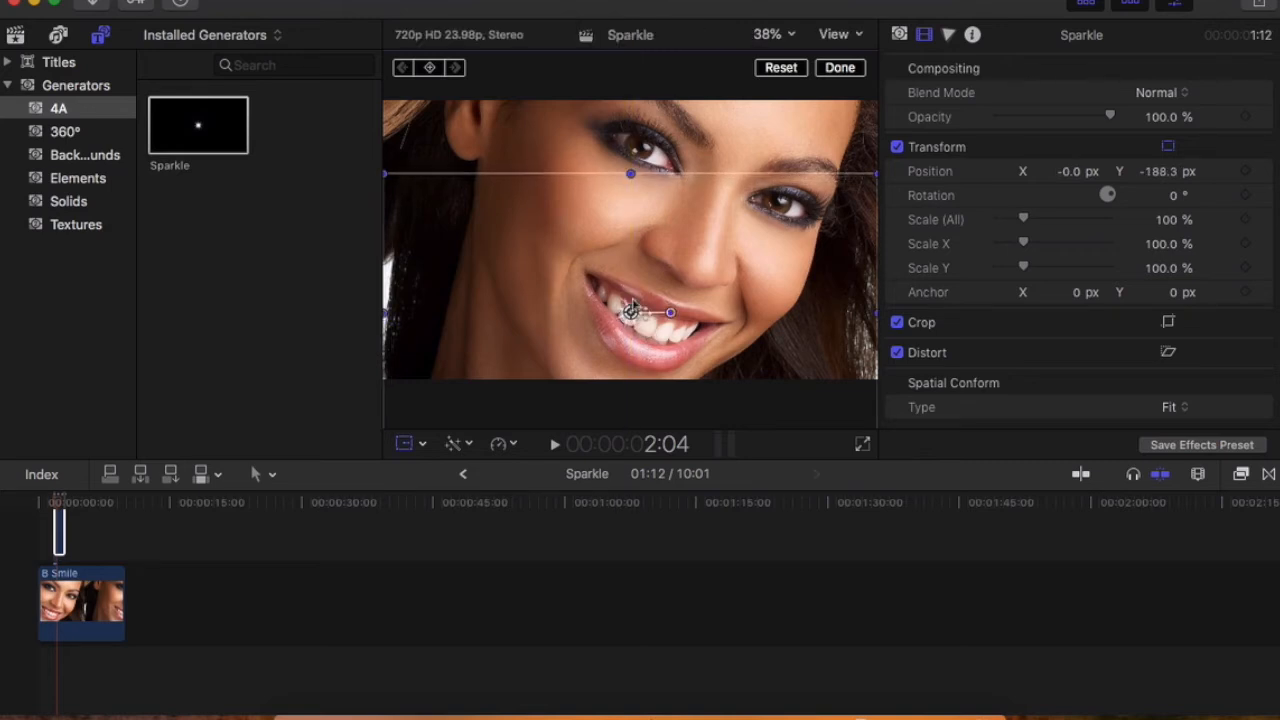
{"action": "left_click", "coordinate": [839, 68]}
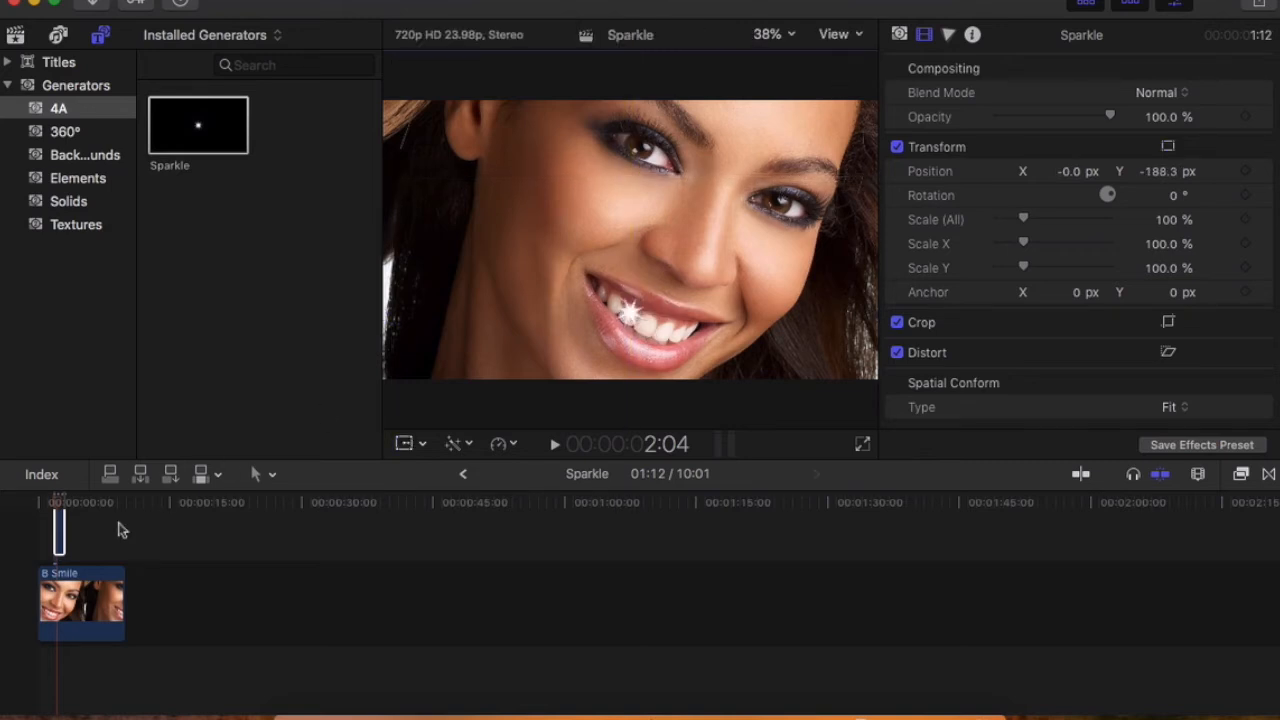
Step: Skim the sparkle from the timeline start to 1:17, then browse the built-in sound effects for a suitable chime
{"action": "left_click", "coordinate": [40, 508]}
{"action": "left_click_drag", "start_coordinate": [40, 512], "coordinate": [53, 512]}
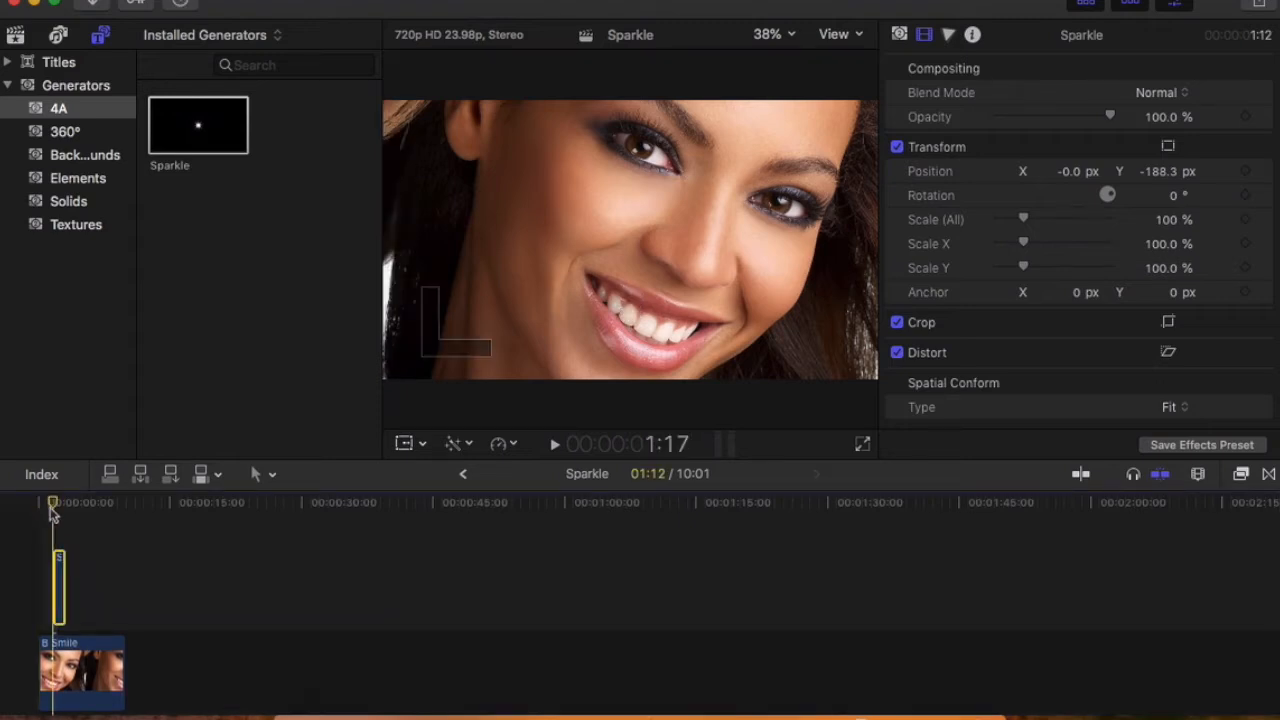
{"action": "left_click", "coordinate": [15, 35]}
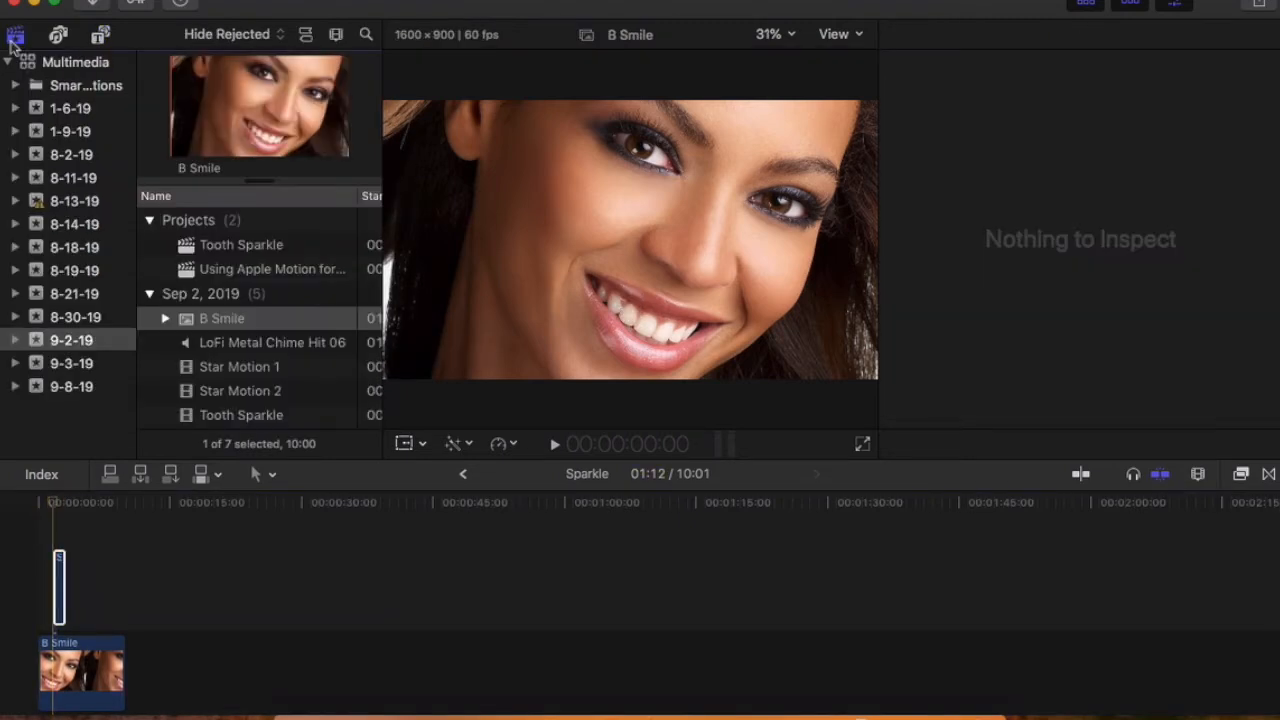
{"action": "left_click", "coordinate": [58, 35]}
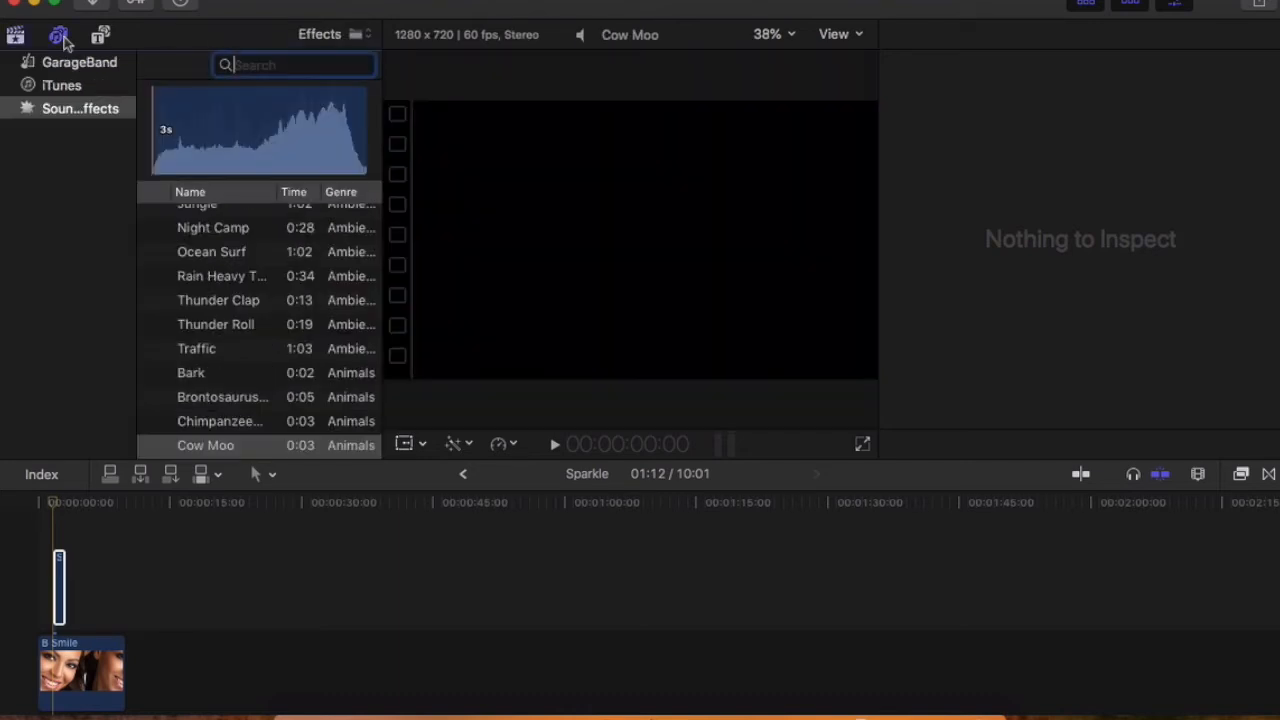
{"action": "scroll", "coordinate": [274, 263], "scroll_direction": "down", "scroll_amount": 10}
{"action": "scroll", "coordinate": [274, 345], "scroll_direction": "up", "scroll_amount": 15}
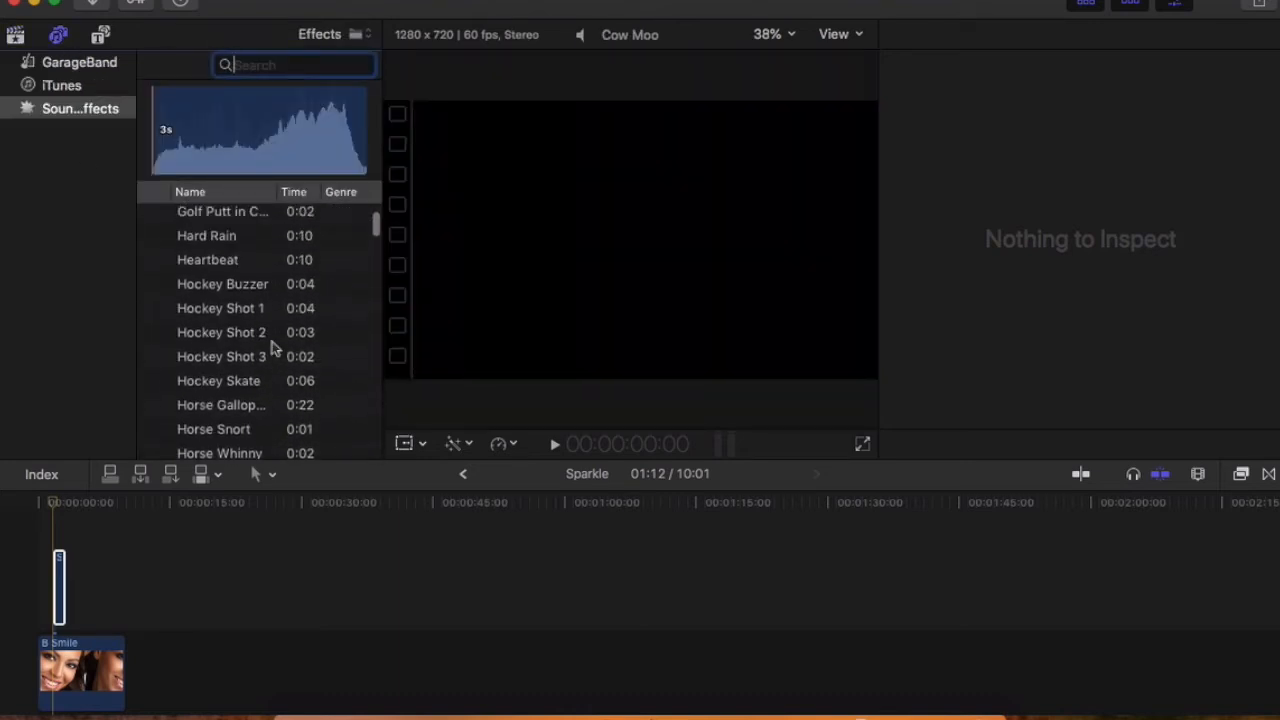
{"action": "scroll", "coordinate": [274, 345], "scroll_direction": "down", "scroll_amount": 4}
{"action": "scroll", "coordinate": [274, 347], "scroll_direction": "down", "scroll_amount": 12}
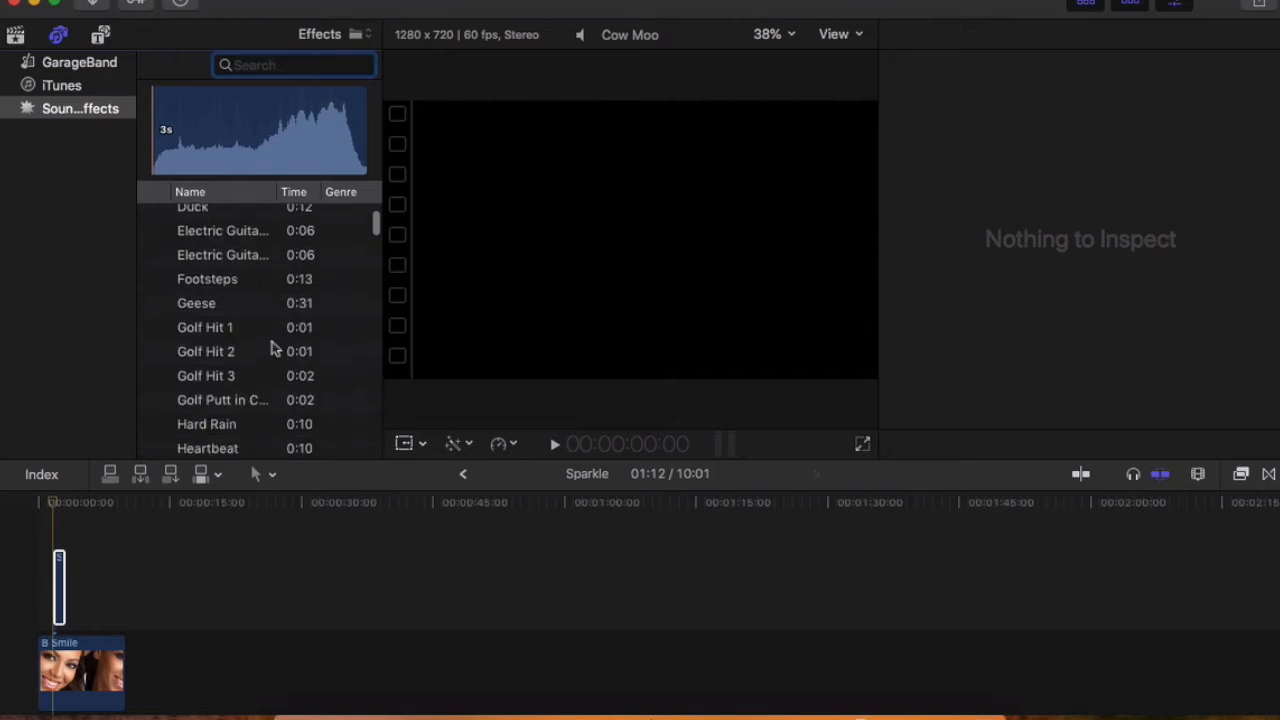
{"action": "scroll", "coordinate": [272, 347], "scroll_direction": "up", "scroll_amount": 15}
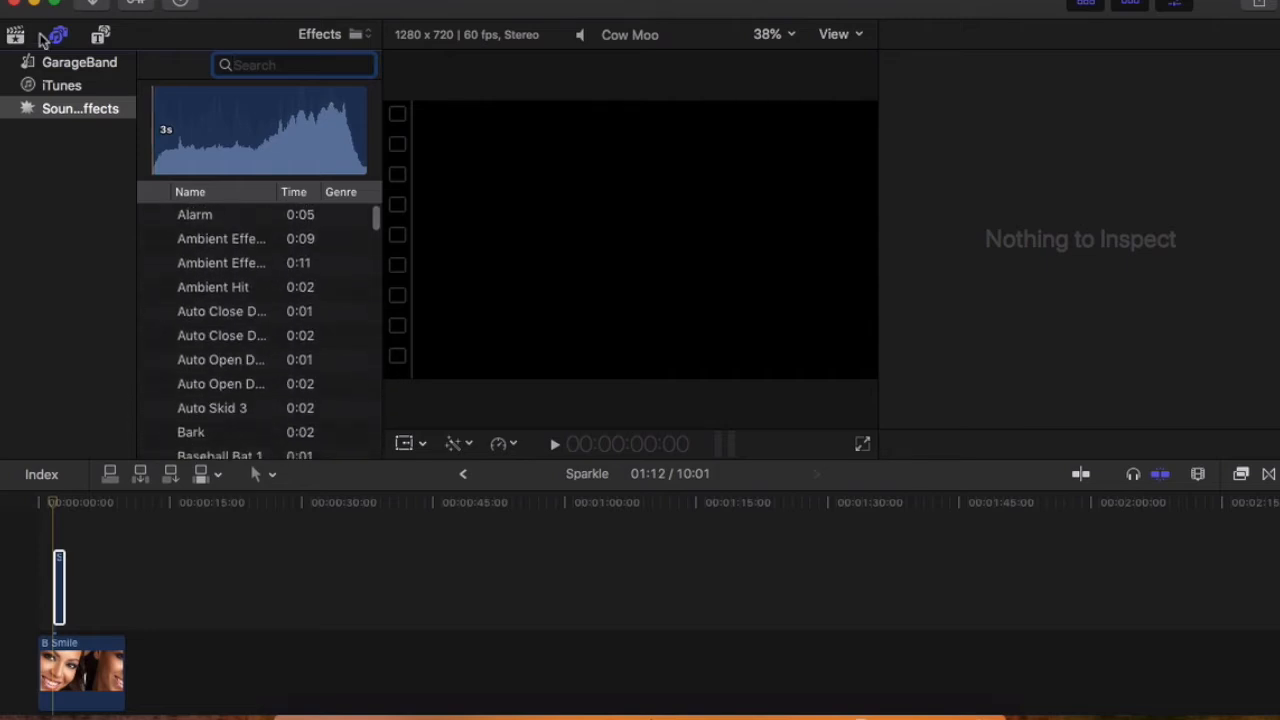
{"action": "scroll", "coordinate": [255, 337], "scroll_direction": "down", "scroll_amount": 15}
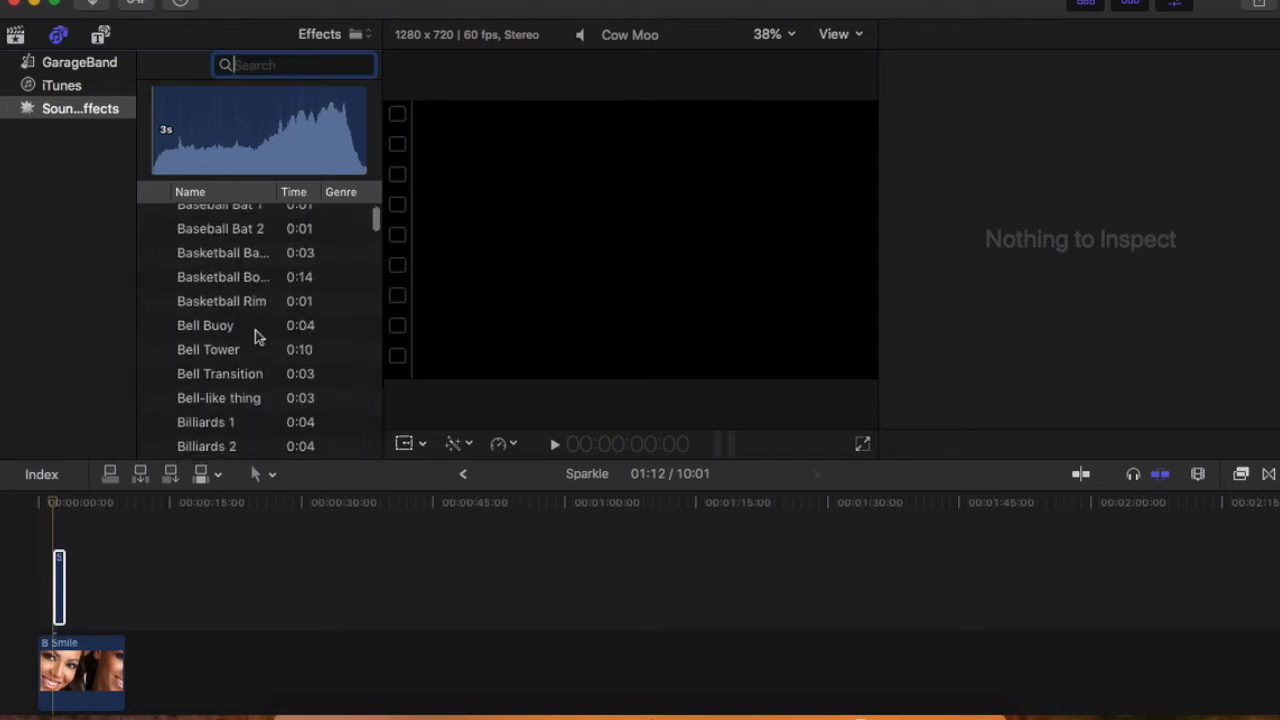
{"action": "scroll", "coordinate": [255, 337], "scroll_direction": "down", "scroll_amount": 15}
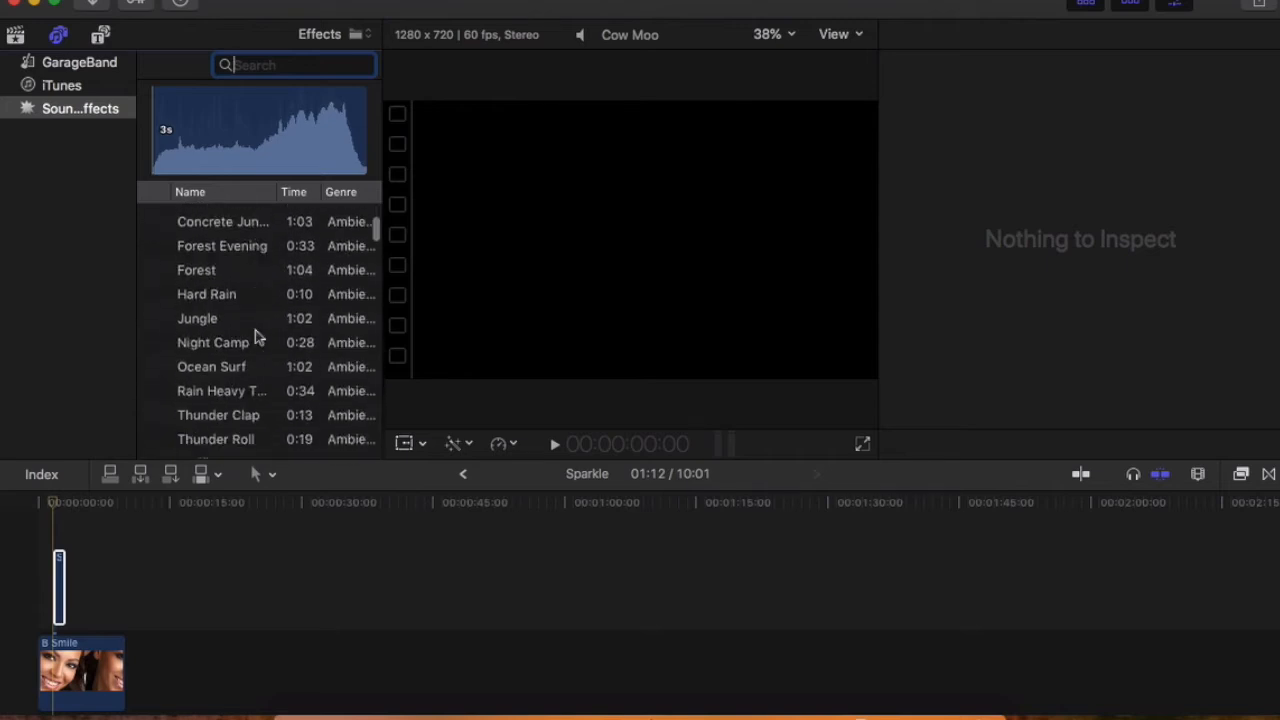
{"action": "scroll", "coordinate": [255, 337], "scroll_direction": "up", "scroll_amount": 1}
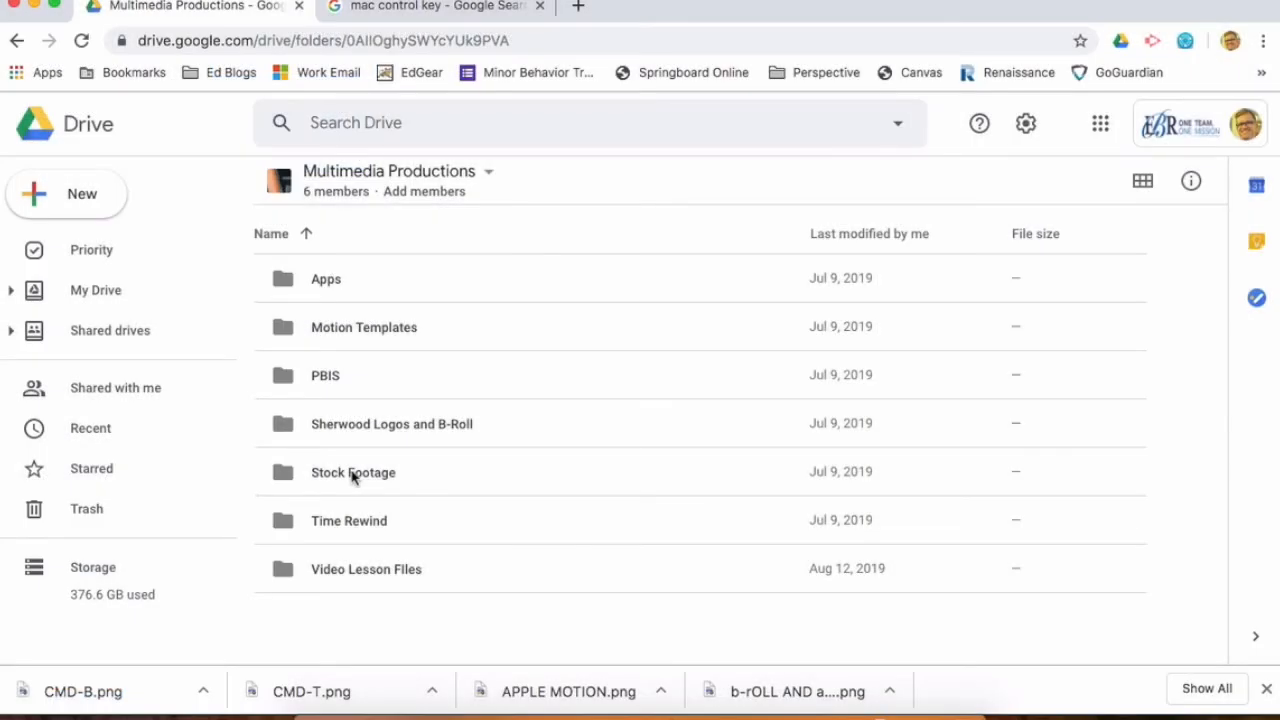
Step: In the Drive Stock Footage folder, open the Sony Pictures Sound Effects Series and look through its volumes
{"action": "double_click", "coordinate": [352, 474]}
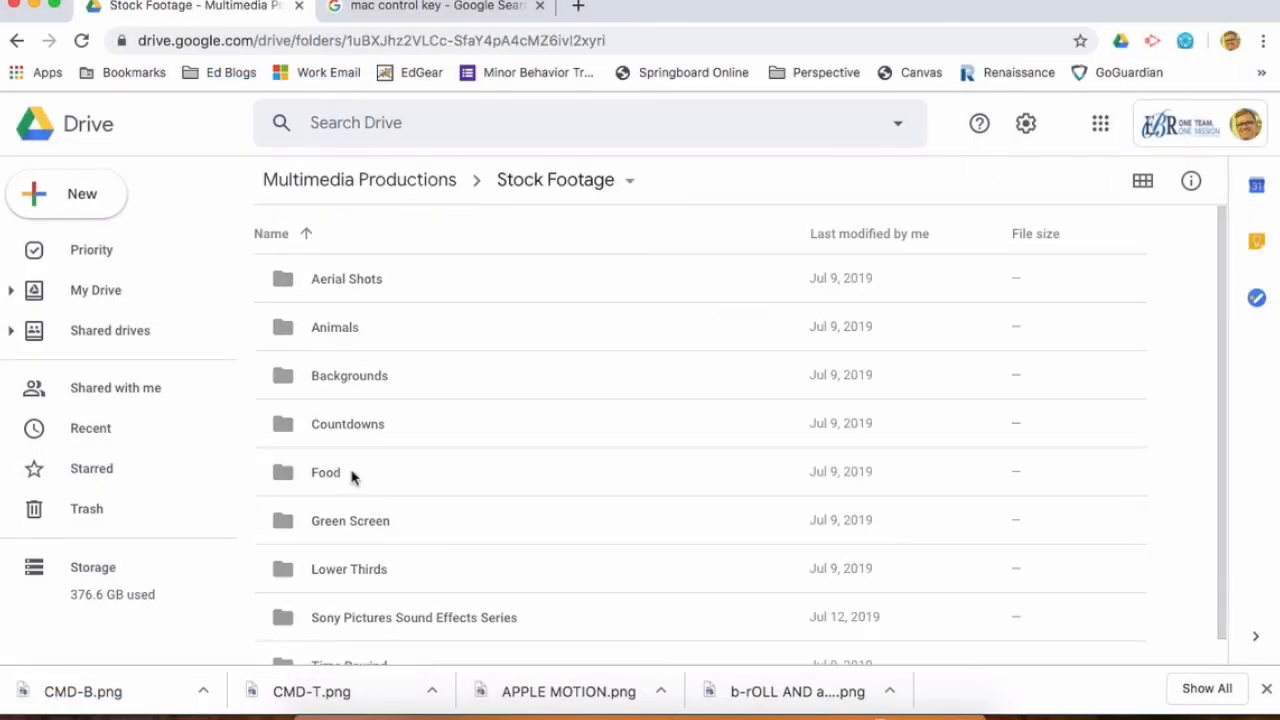
{"action": "scroll", "coordinate": [352, 478], "scroll_direction": "down", "scroll_amount": 1}
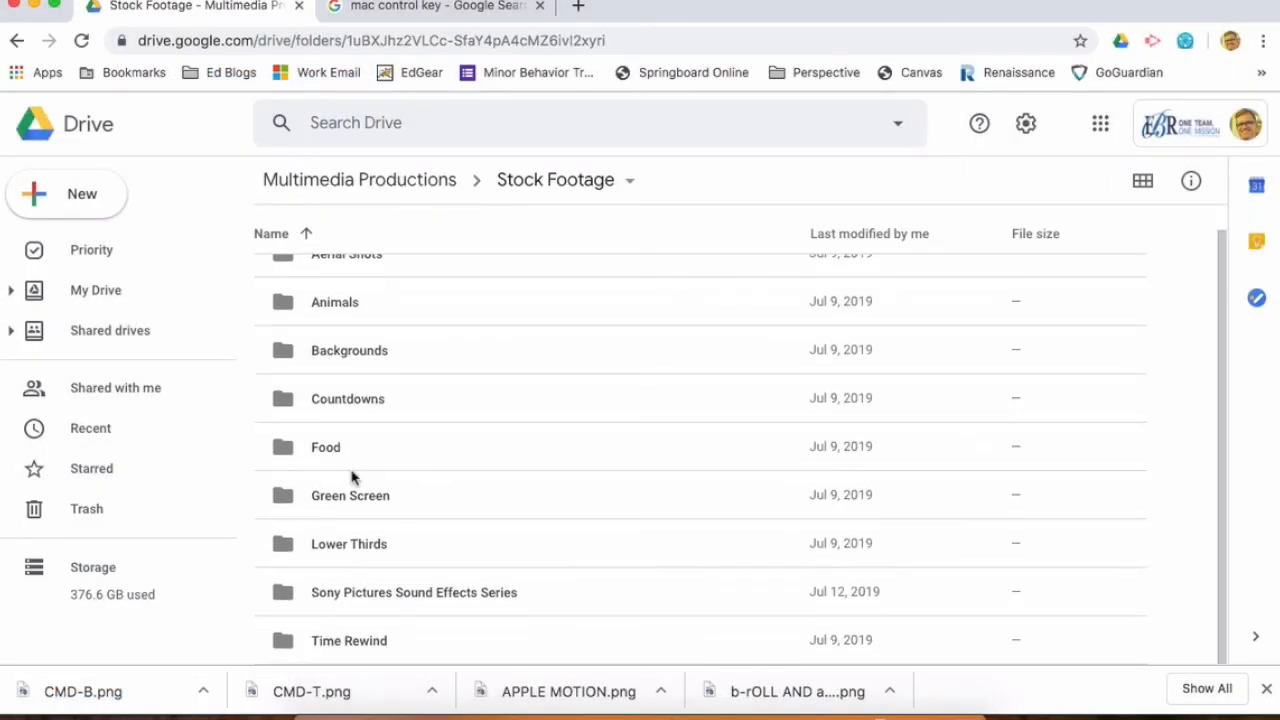
{"action": "double_click", "coordinate": [335, 596]}
{"action": "scroll", "coordinate": [435, 545], "scroll_direction": "down", "scroll_amount": 1}
{"action": "scroll", "coordinate": [432, 570], "scroll_direction": "down", "scroll_amount": 10}
{"action": "scroll", "coordinate": [432, 570], "scroll_direction": "up", "scroll_amount": 12}
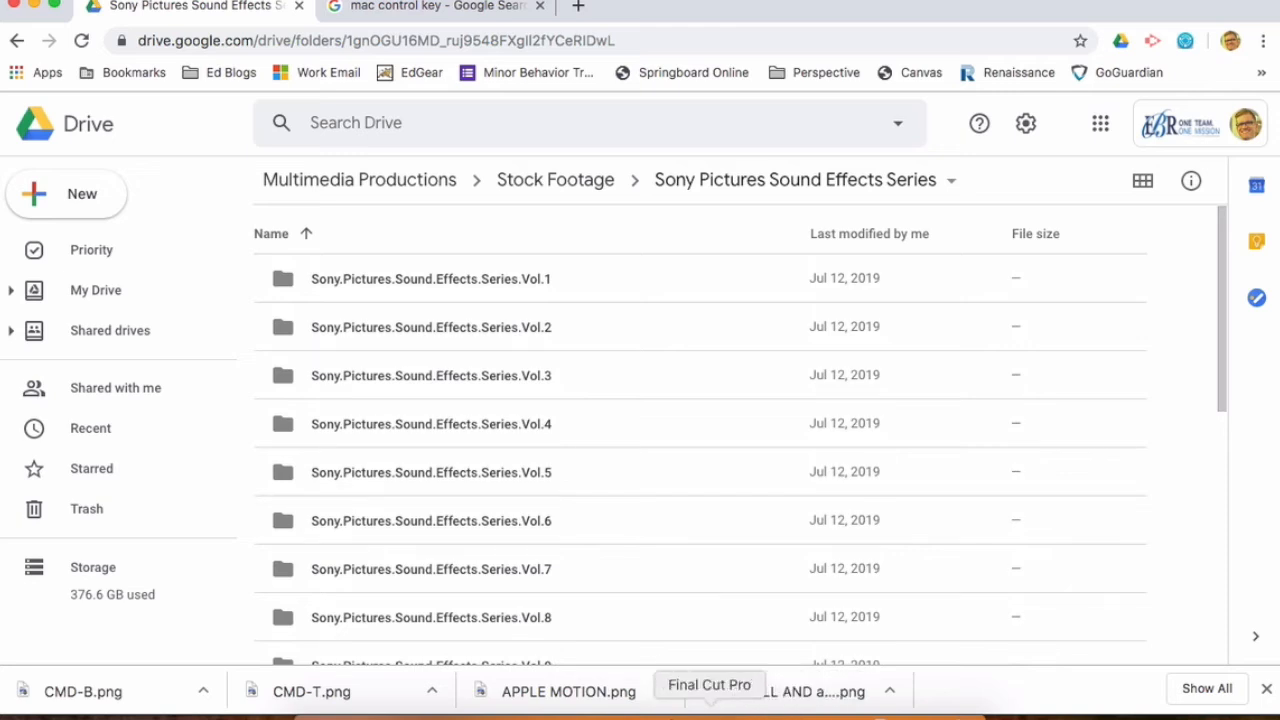
Step: Switch to Final Cut Pro and connect LoFi Metal Chime Hit 06 from event 9-2-19 below B Smile, at the Sparkle clip's start
{"action": "left_click", "coordinate": [709, 712]}
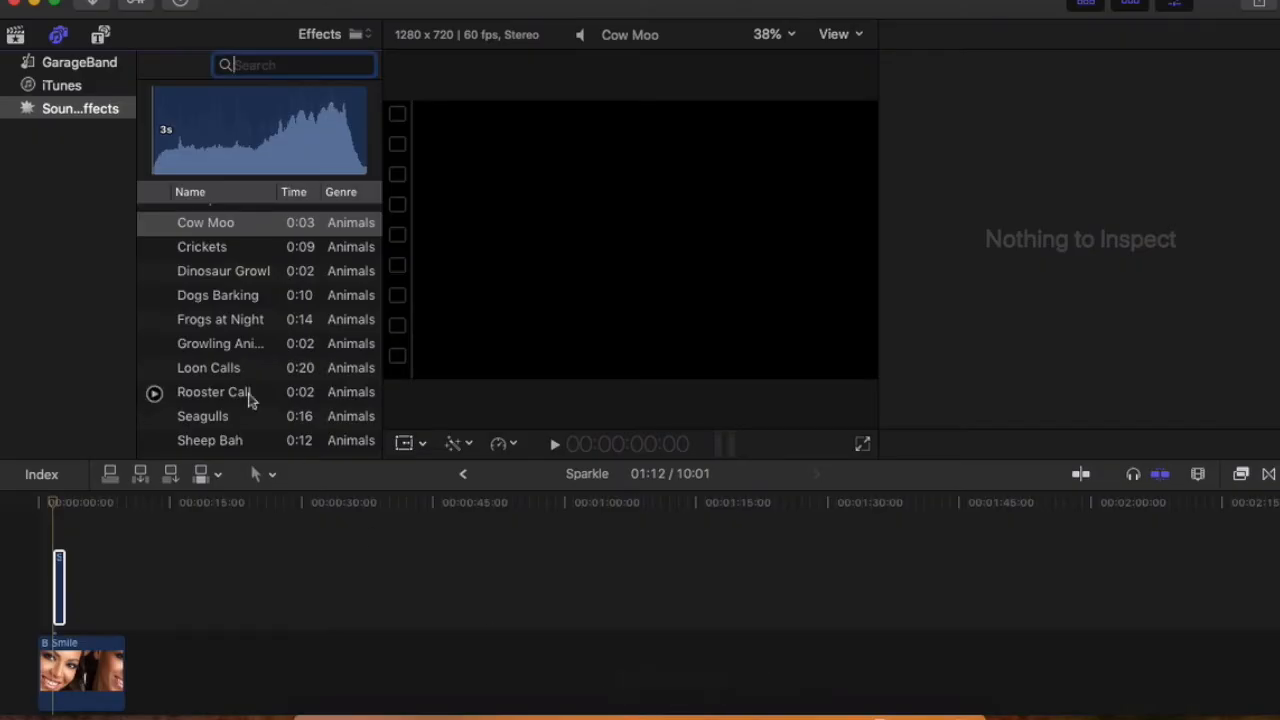
{"action": "left_click", "coordinate": [15, 35]}
{"action": "left_click", "coordinate": [255, 344]}
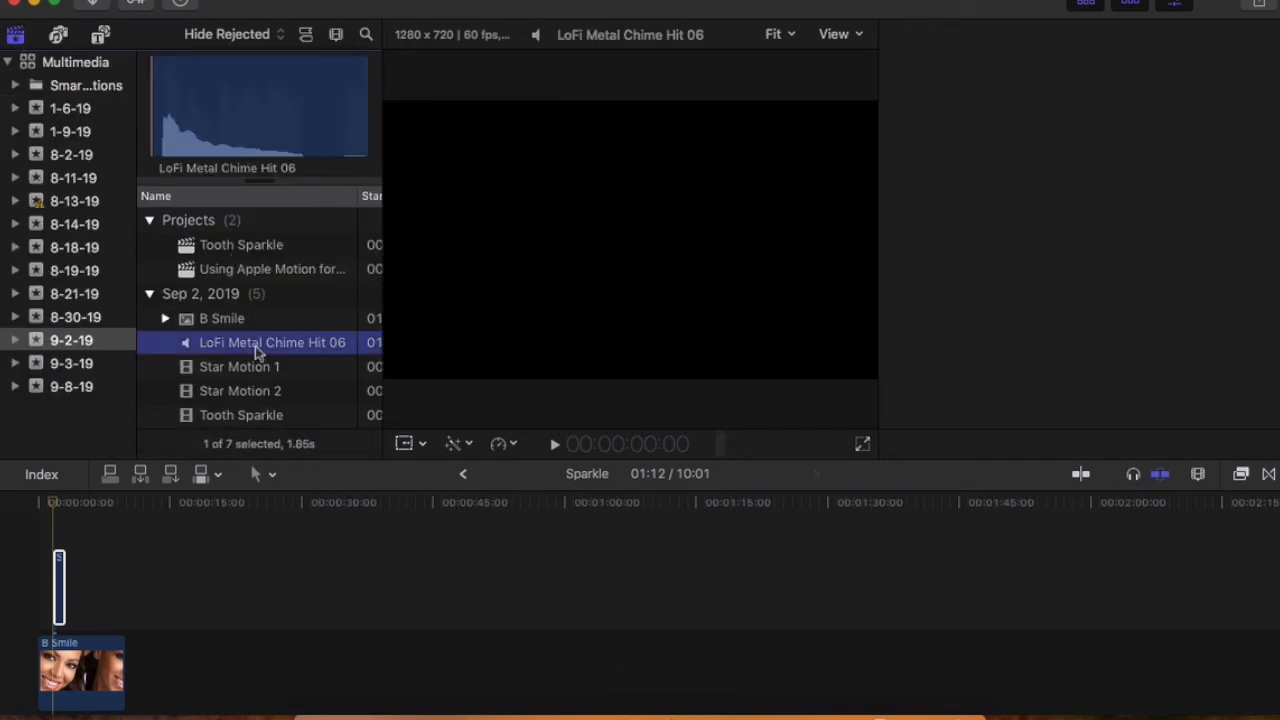
{"action": "left_click_drag", "start_coordinate": [256, 350], "coordinate": [53, 689]}
{"action": "scroll", "coordinate": [163, 645], "scroll_direction": "up", "scroll_amount": 3}
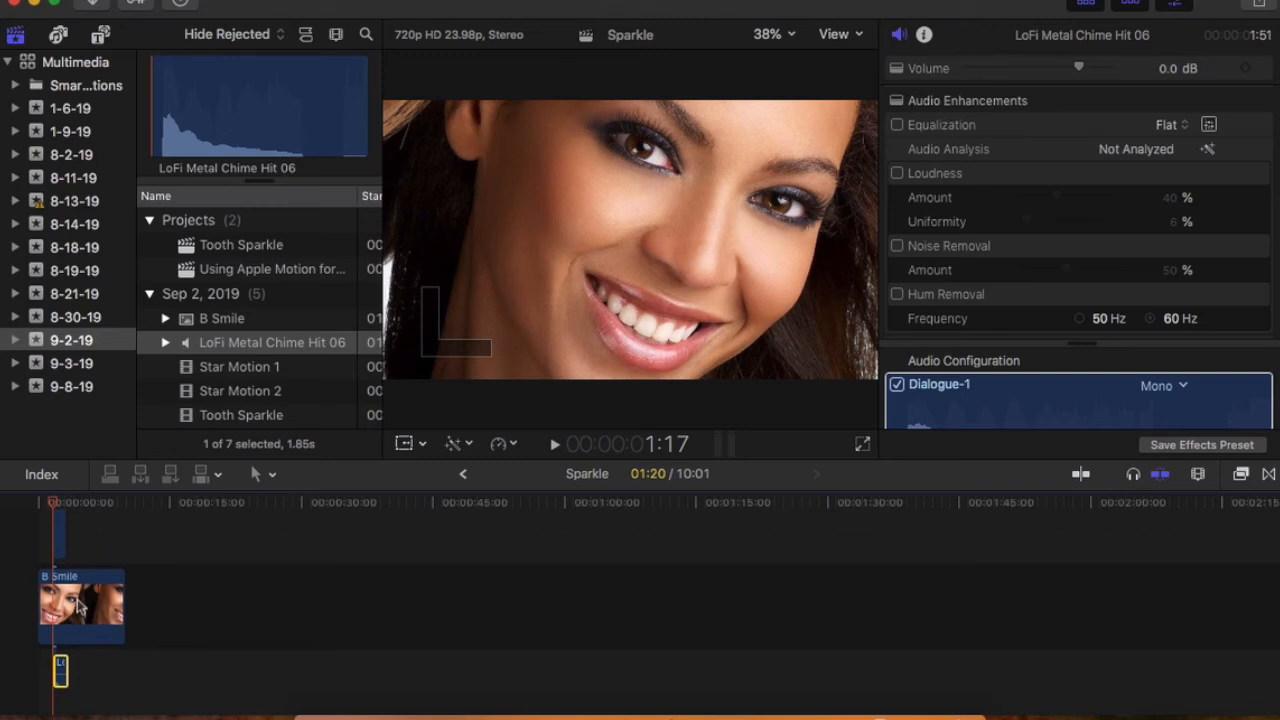
Step: Play the timeline from the start to 3:18 to check the sparkle with its chime, and return the playhead to the start
{"action": "left_click", "coordinate": [97, 684]}
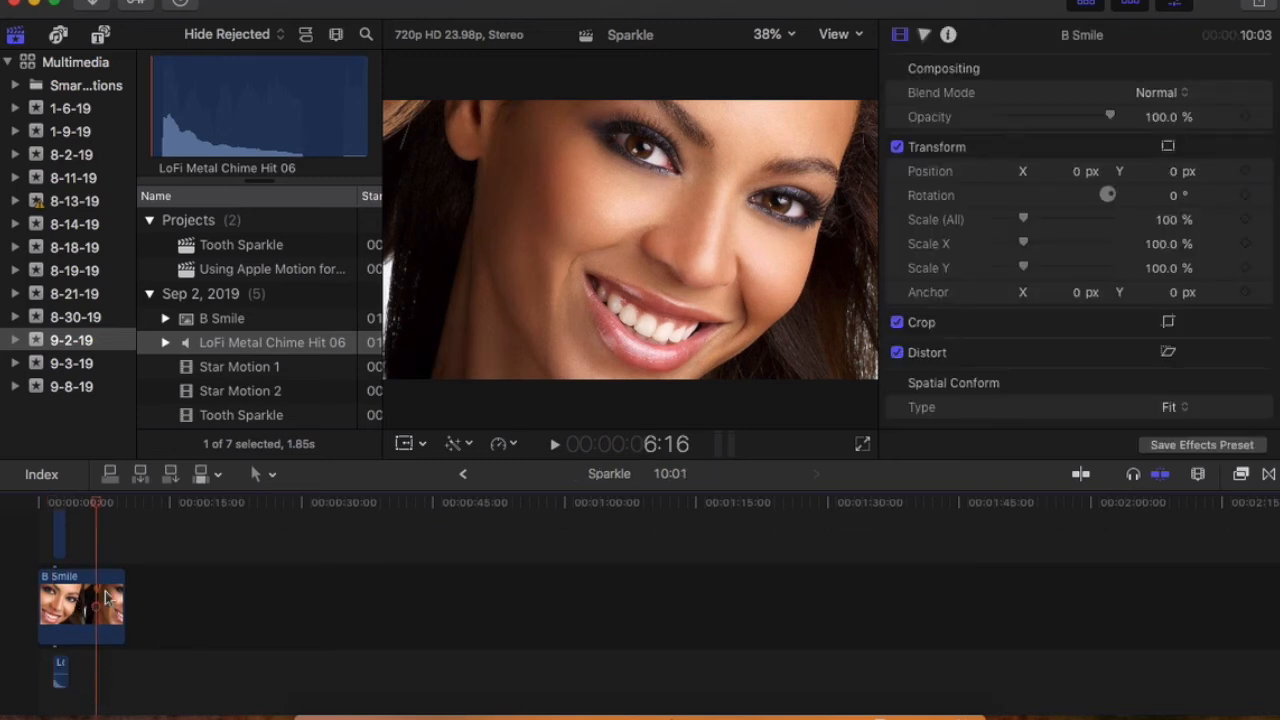
{"action": "left_click_drag", "start_coordinate": [96, 503], "coordinate": [36, 502]}
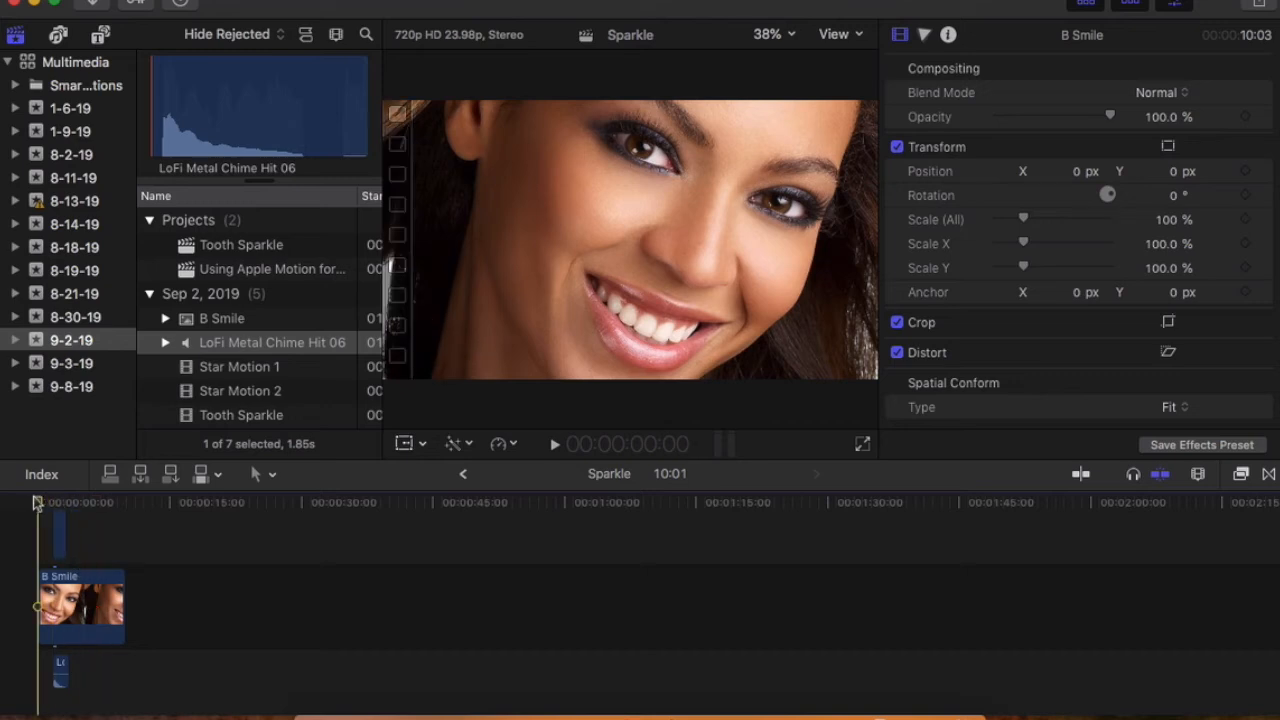
{"action": "key", "text": "space"}
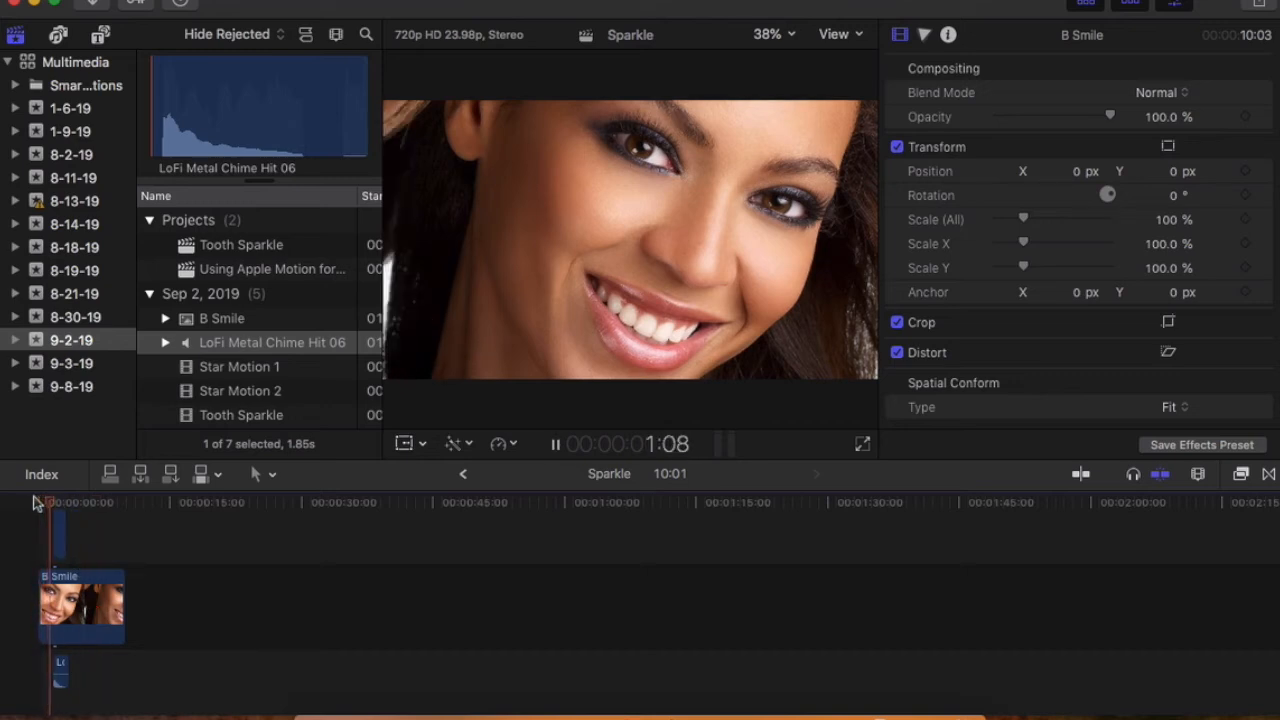
{"action": "key", "text": "space"}
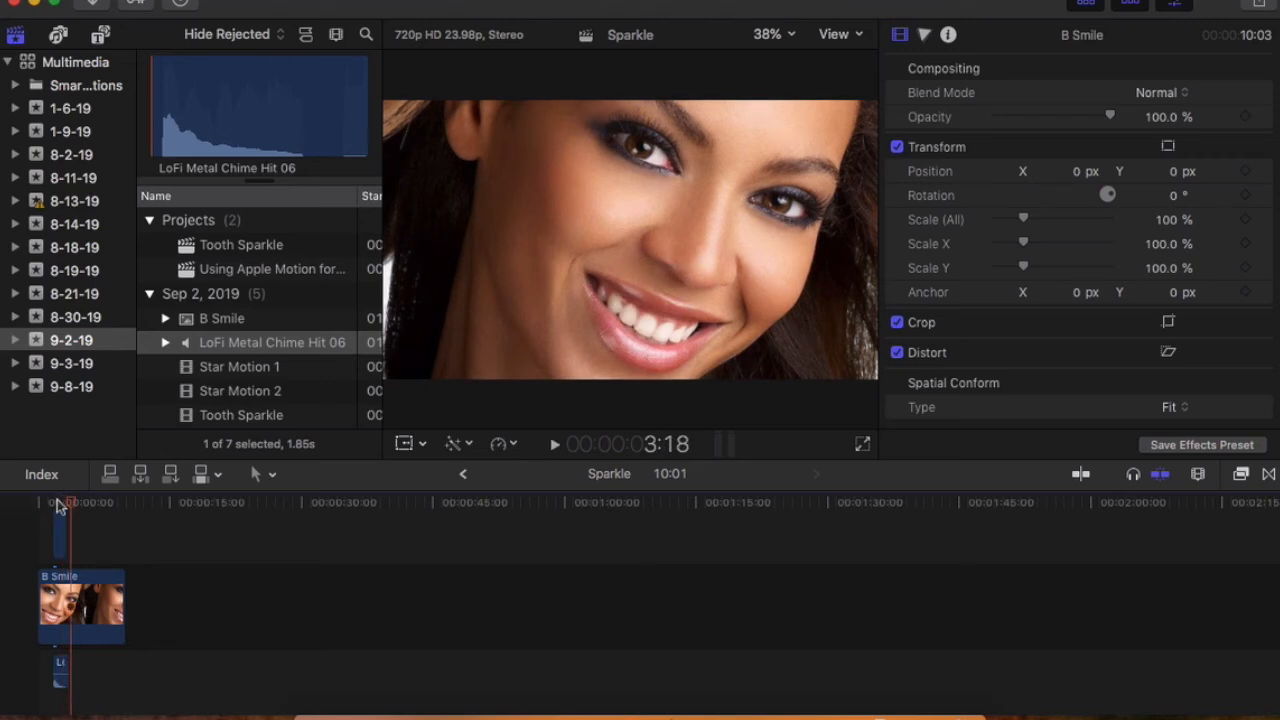
{"action": "left_click_drag", "start_coordinate": [73, 502], "coordinate": [33, 502]}
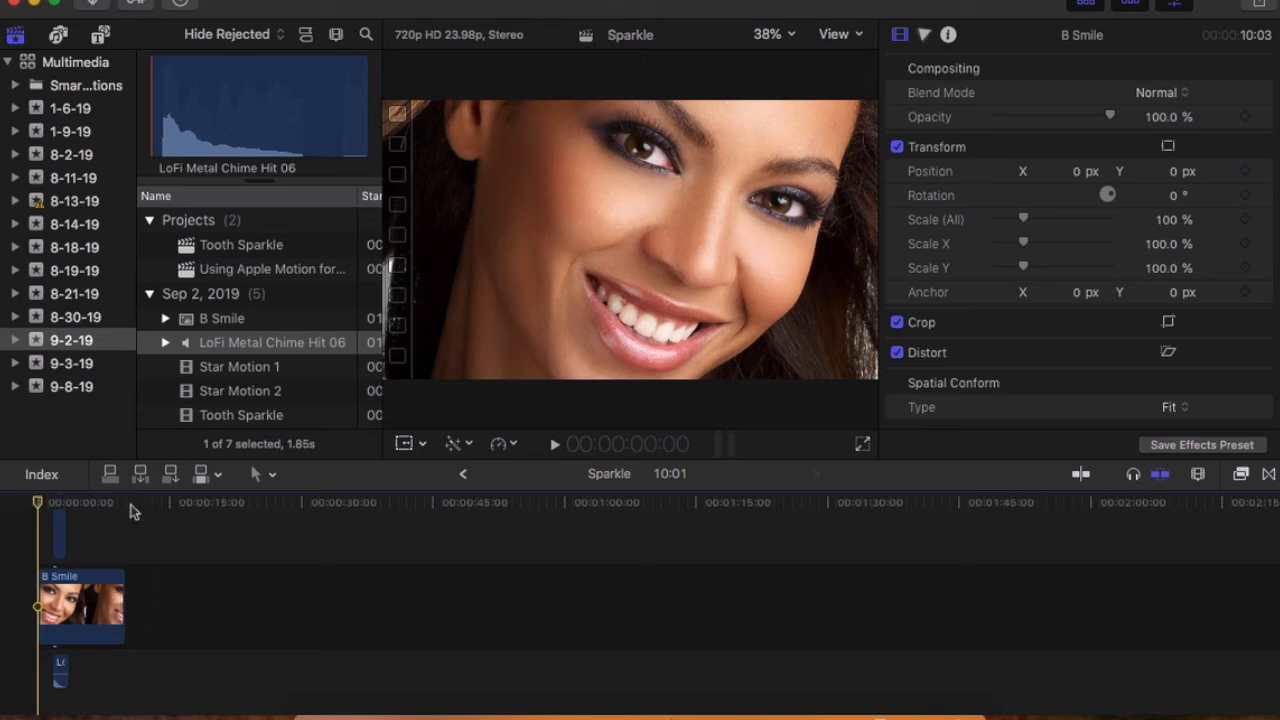
Step: Trim the end of the B Smile clip so the project lasts 6:03, and place the playhead at that end
{"action": "scroll", "coordinate": [130, 512], "scroll_direction": "up", "scroll_amount": 2}
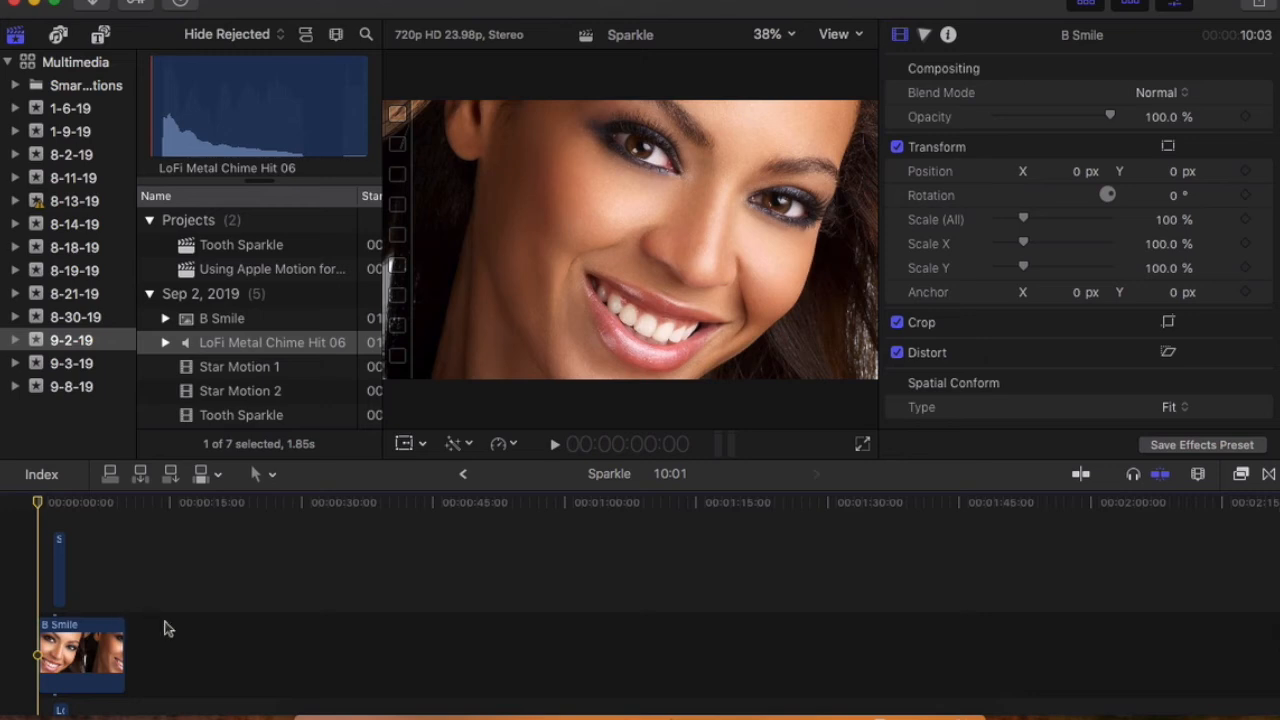
{"action": "scroll", "coordinate": [160, 632], "scroll_direction": "down", "scroll_amount": 1}
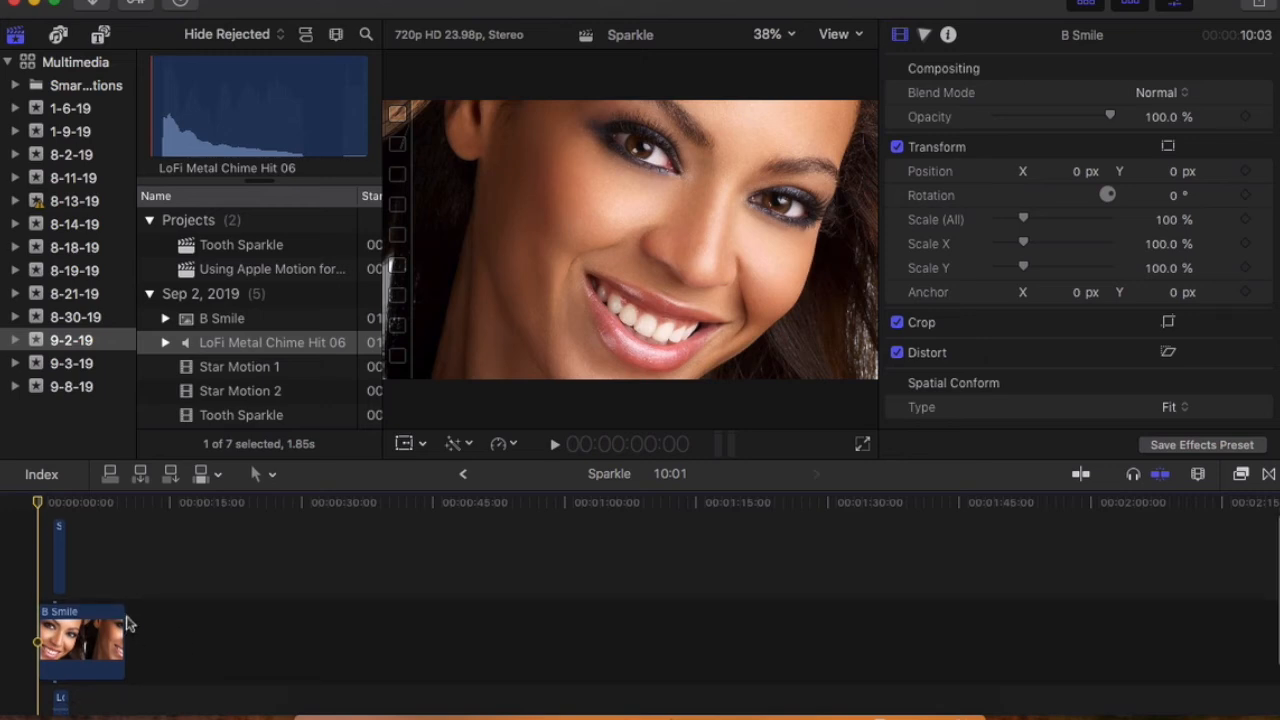
{"action": "left_click_drag", "start_coordinate": [127, 625], "coordinate": [90, 622]}
{"action": "key", "text": "space"}
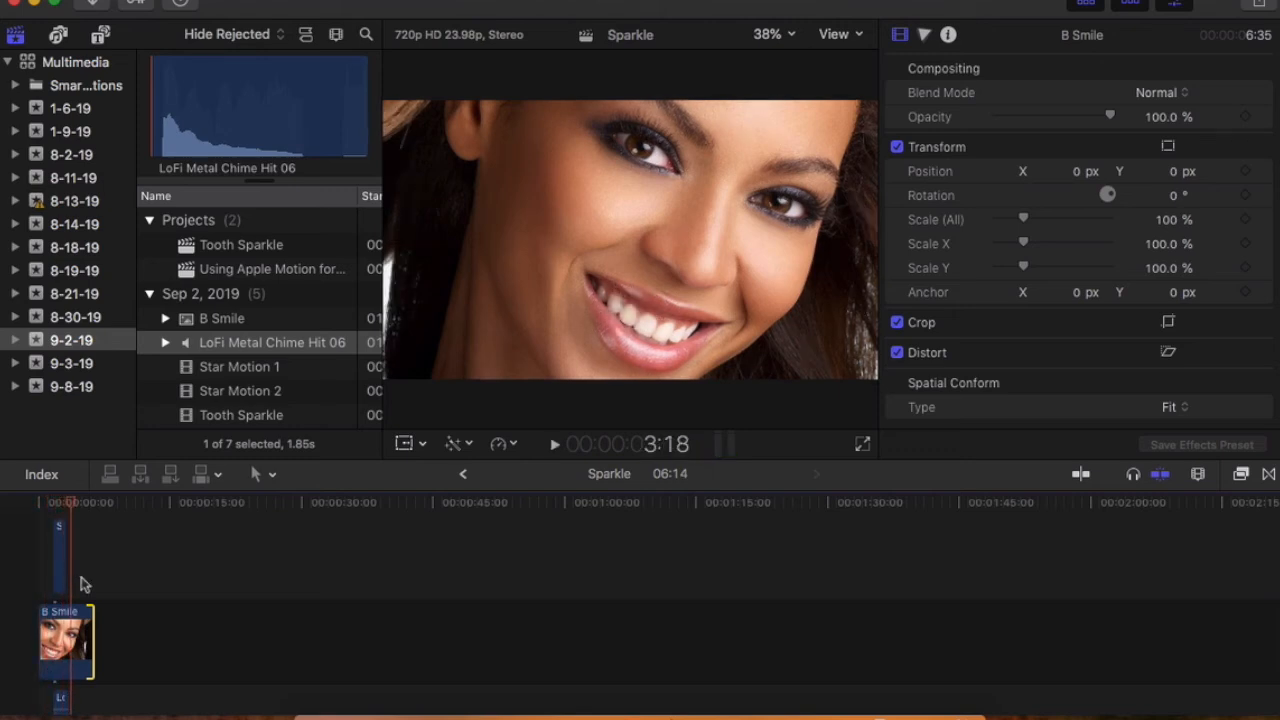
{"action": "left_click_drag", "start_coordinate": [90, 621], "coordinate": [86, 622]}
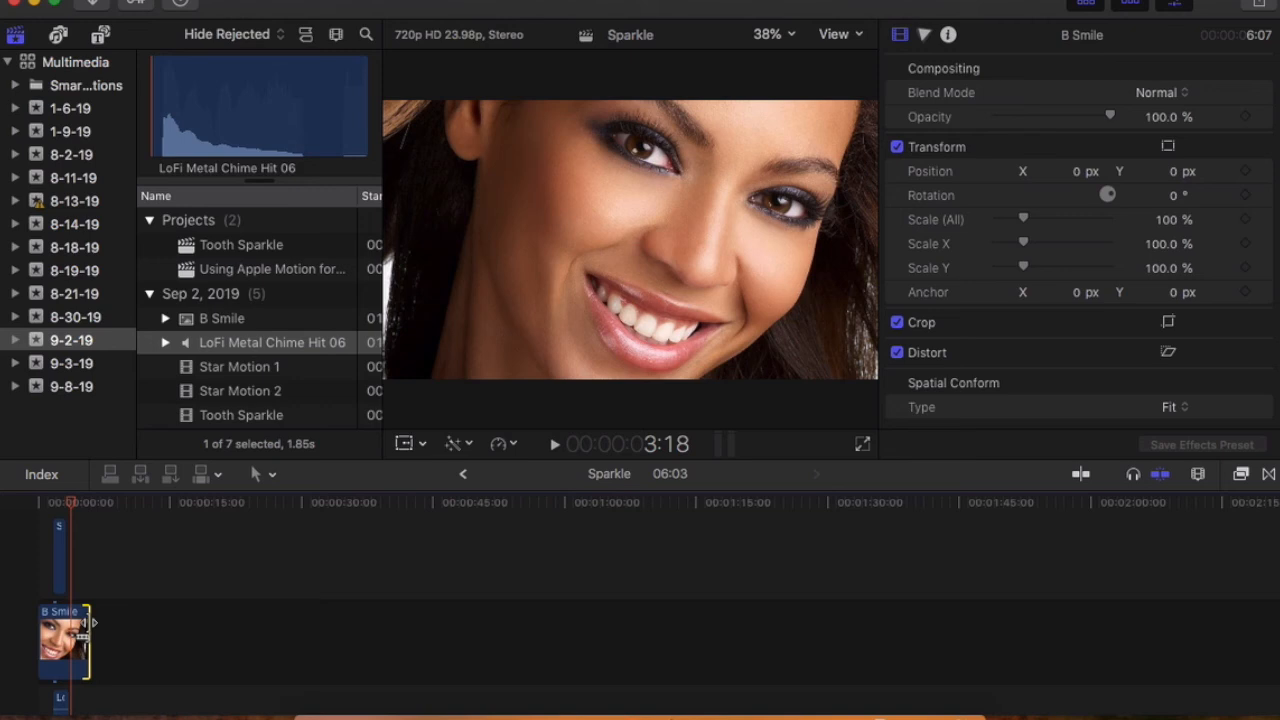
{"action": "left_click", "coordinate": [89, 510]}
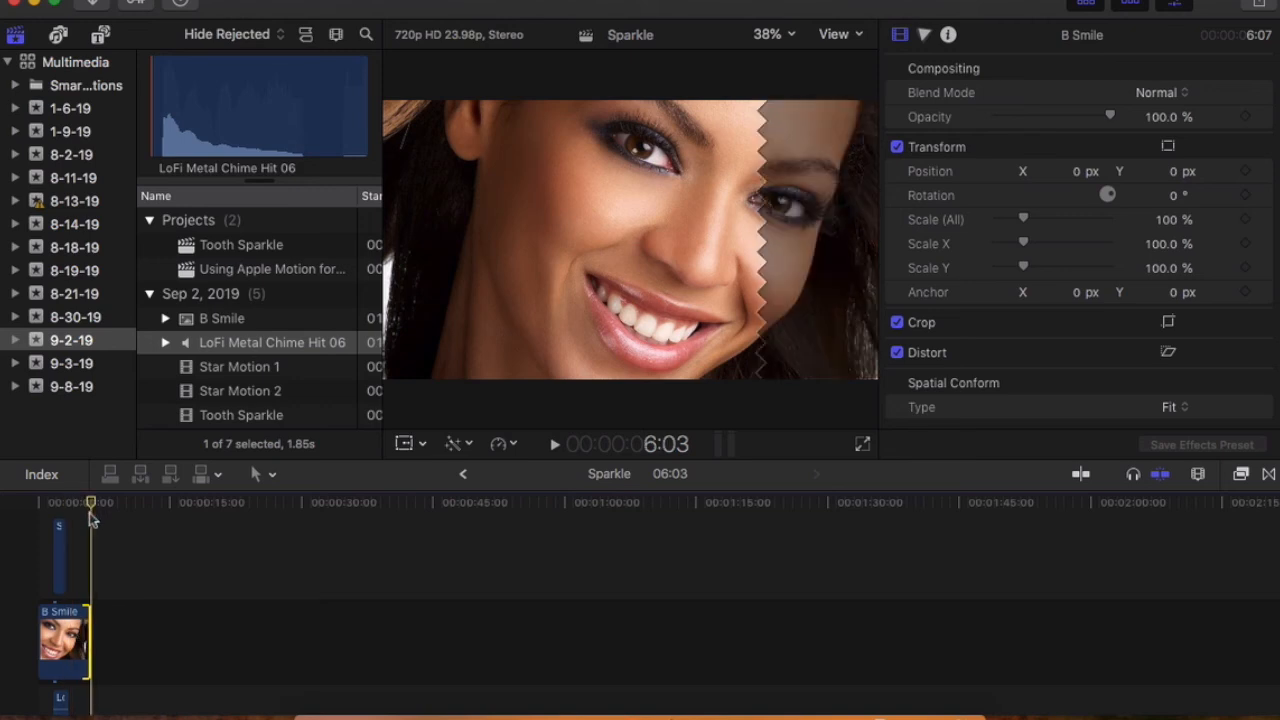